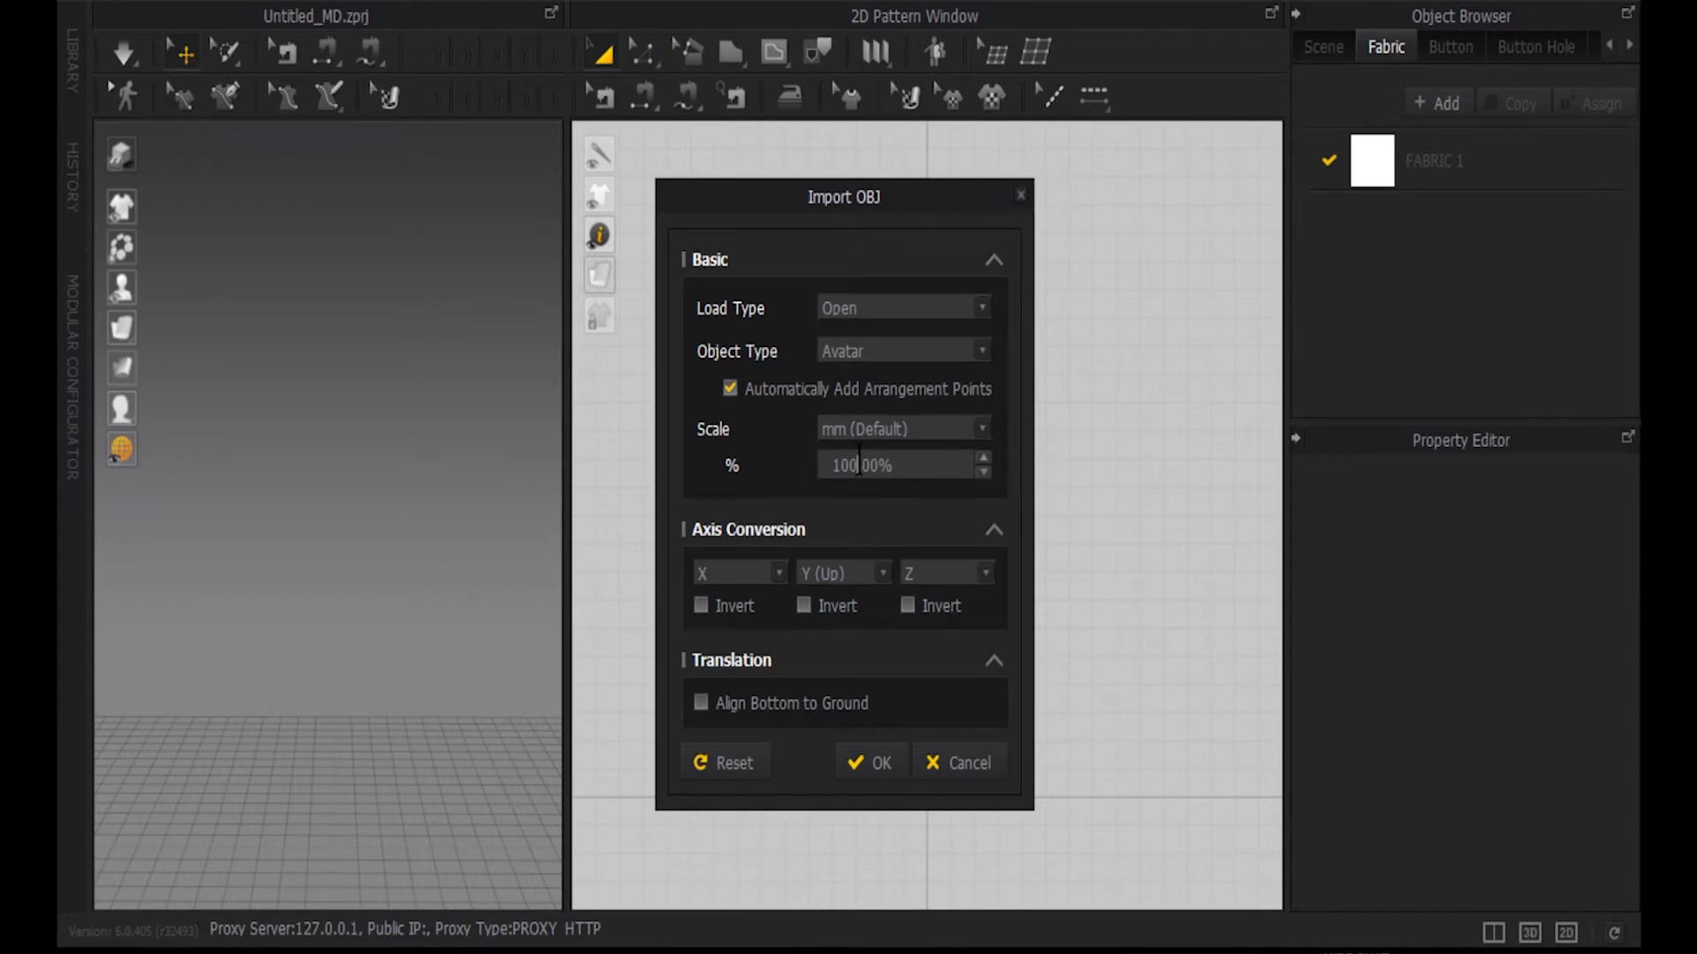
Step: Set the import scale to 1000% and import the OBJ as an avatar
text(0)
click(877, 762)
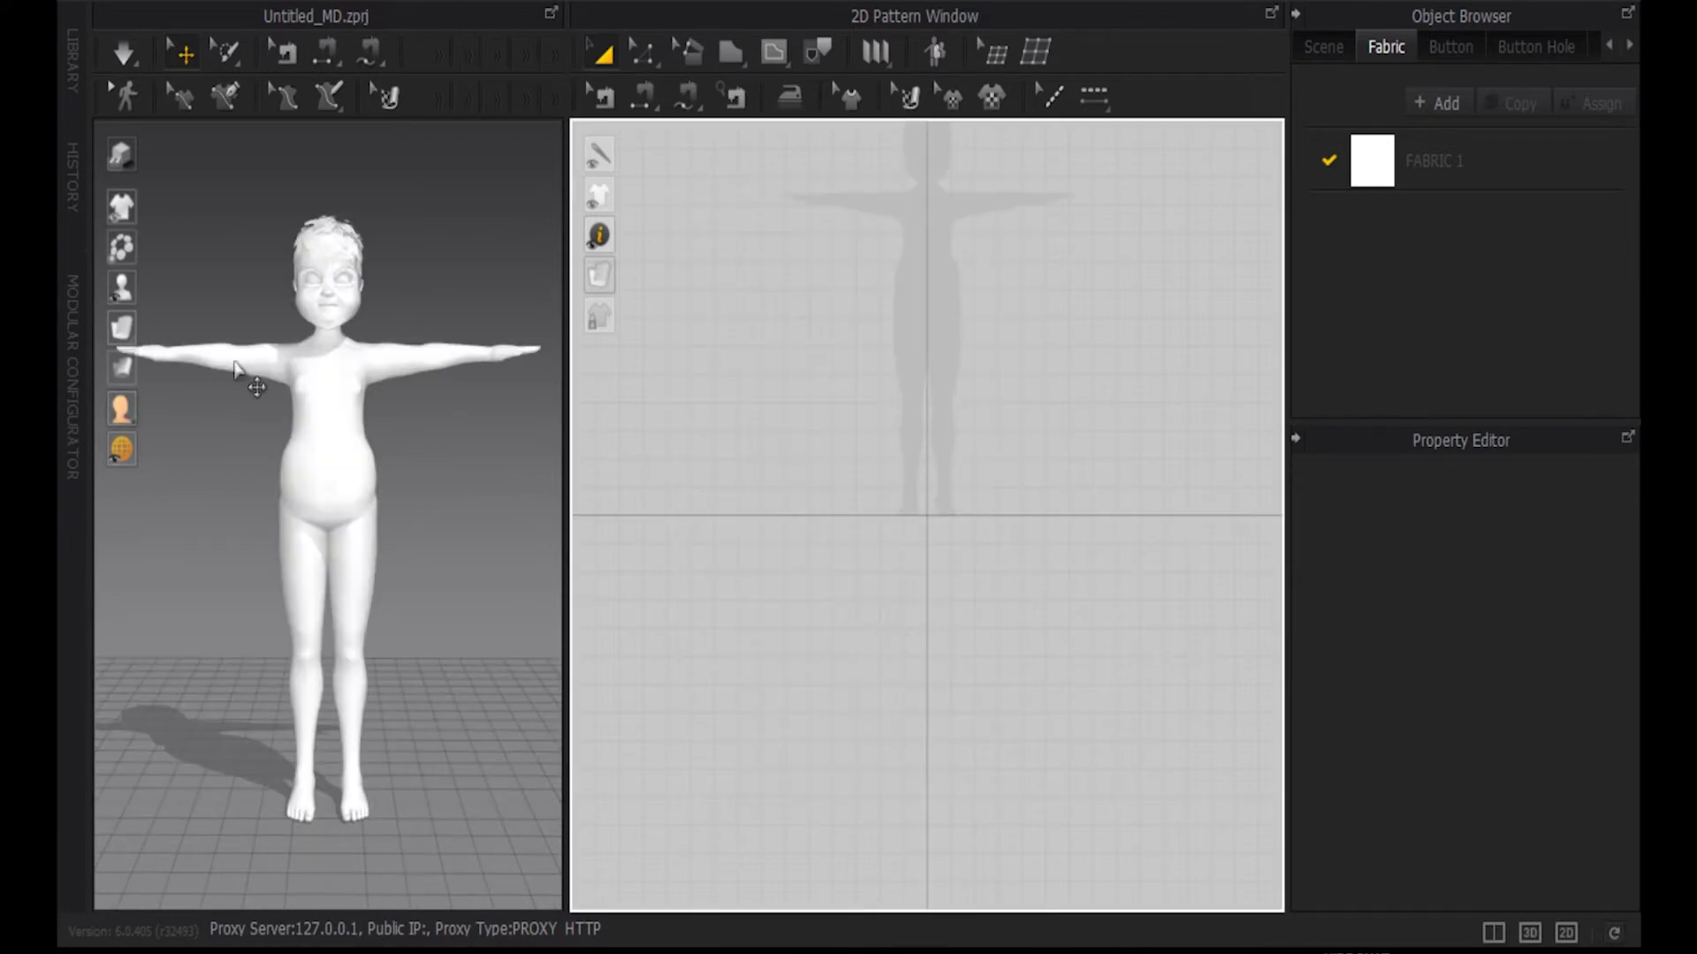
drag(111, 281, 218, 295)
click(221, 292)
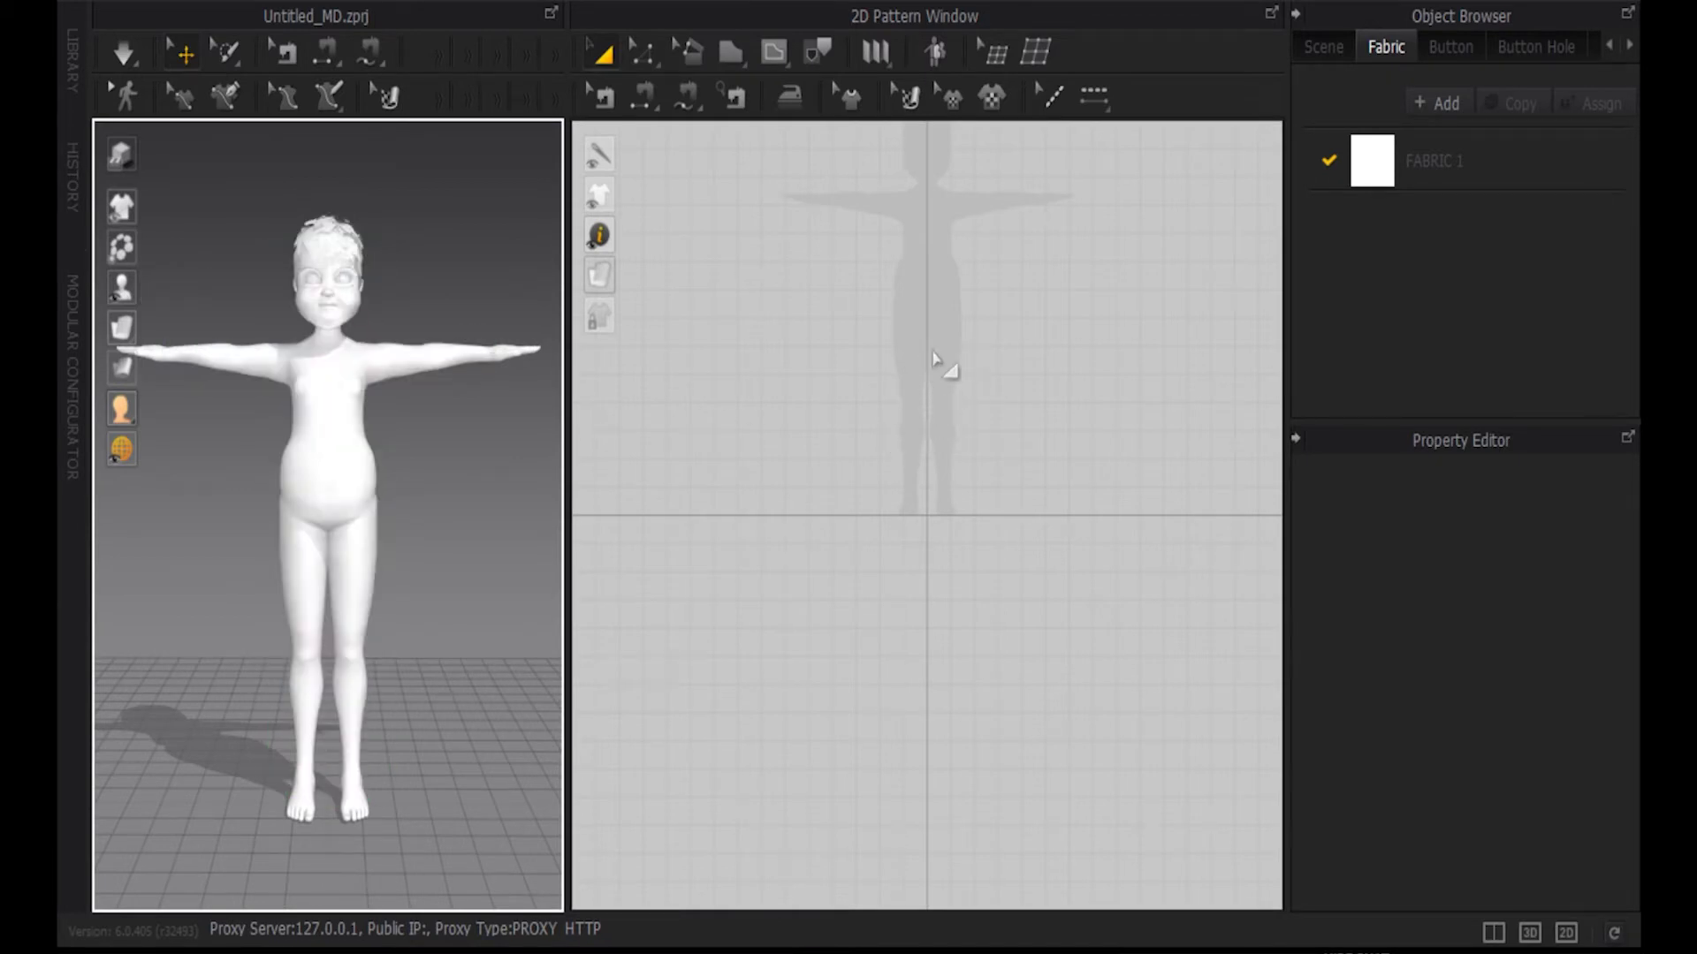
Step: Start a polygon pattern over the avatar's silhouette with a shoulder edge, a curved neckline and a vertical centre edge about 436 mm long
middle_drag(935, 358, 943, 549)
scroll(943, 549, up, 3)
middle_drag(954, 467, 939, 509)
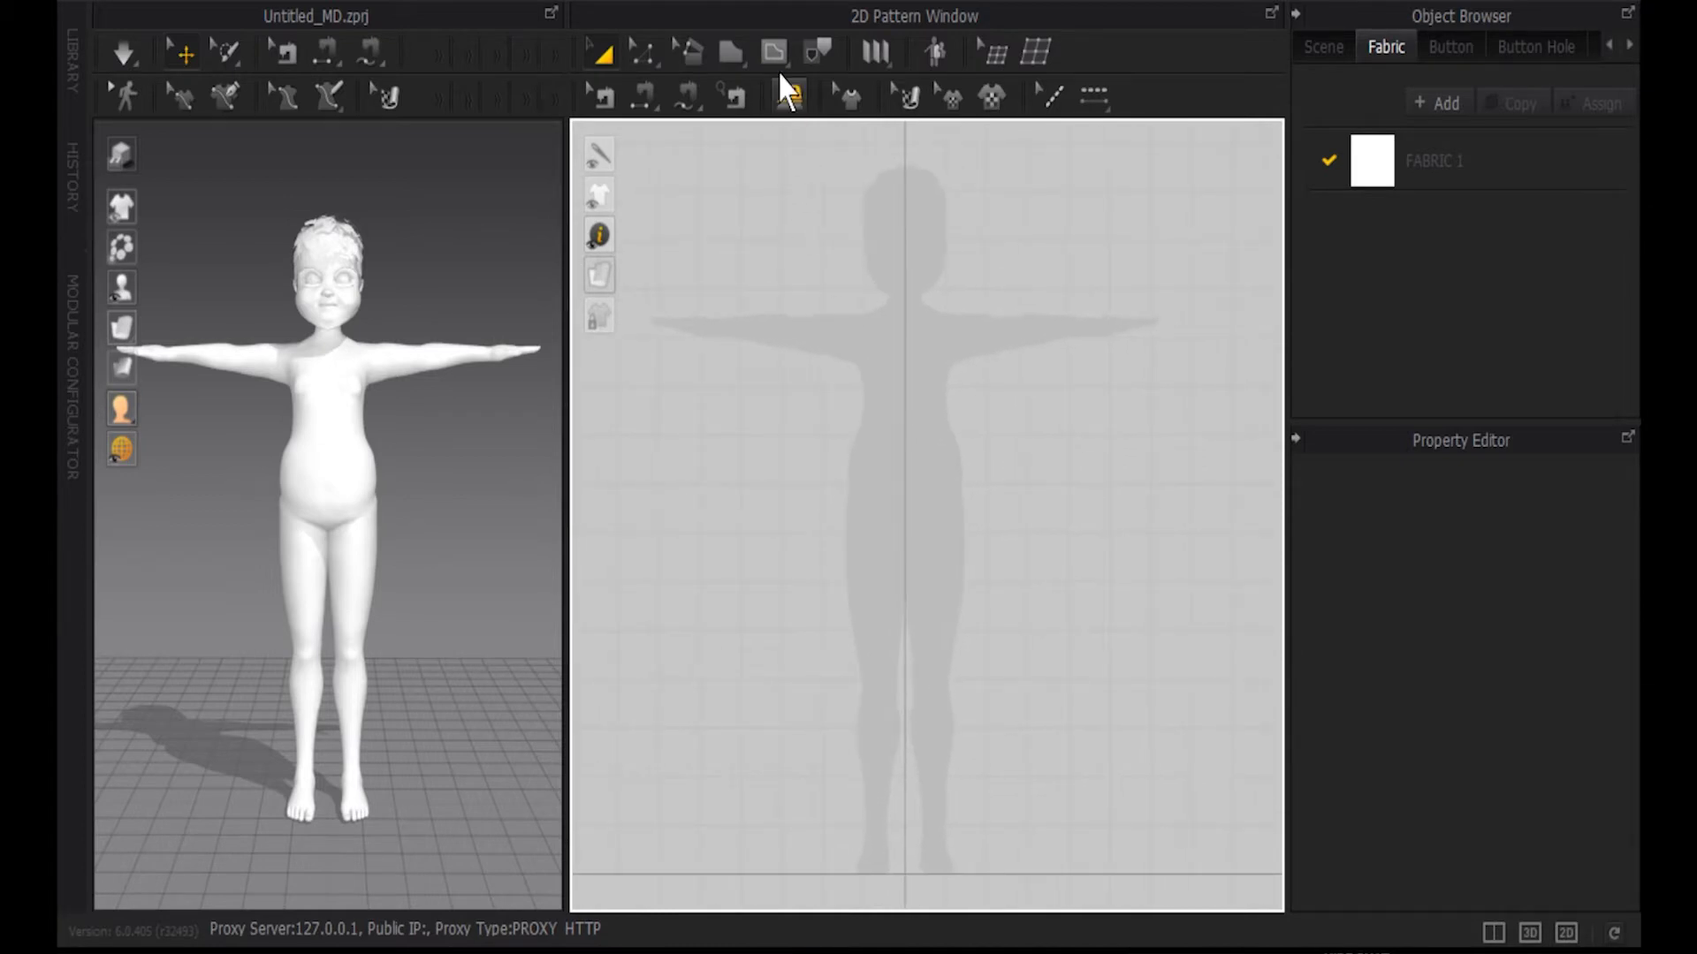
click(739, 55)
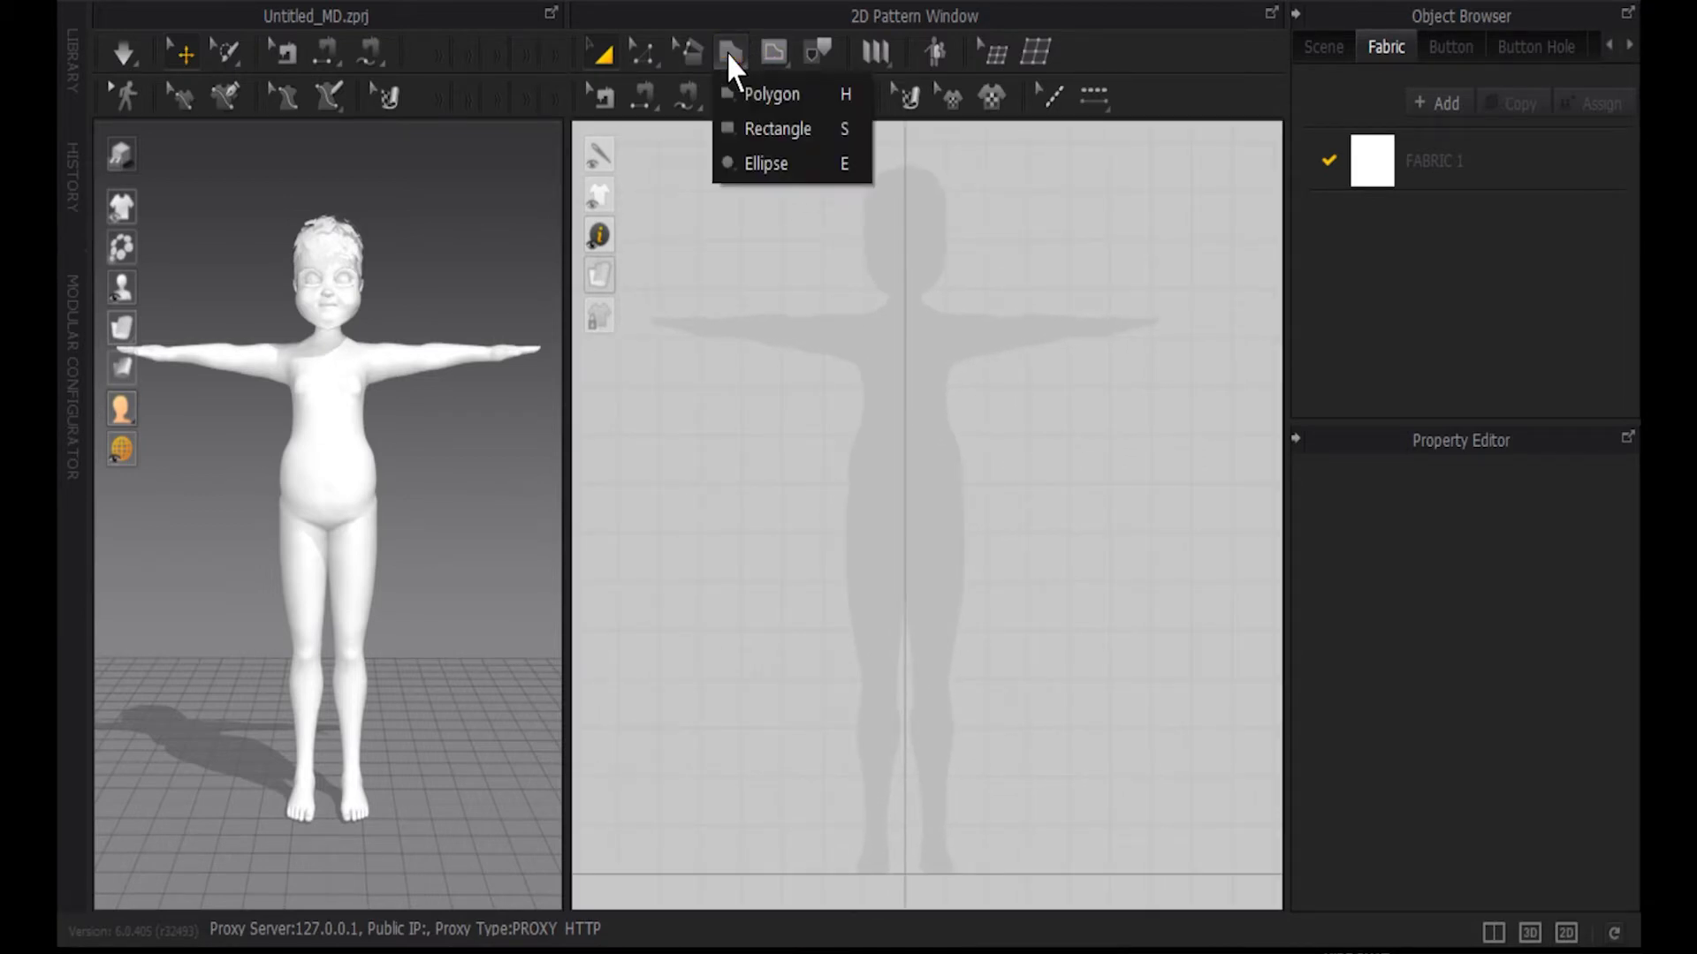
click(773, 97)
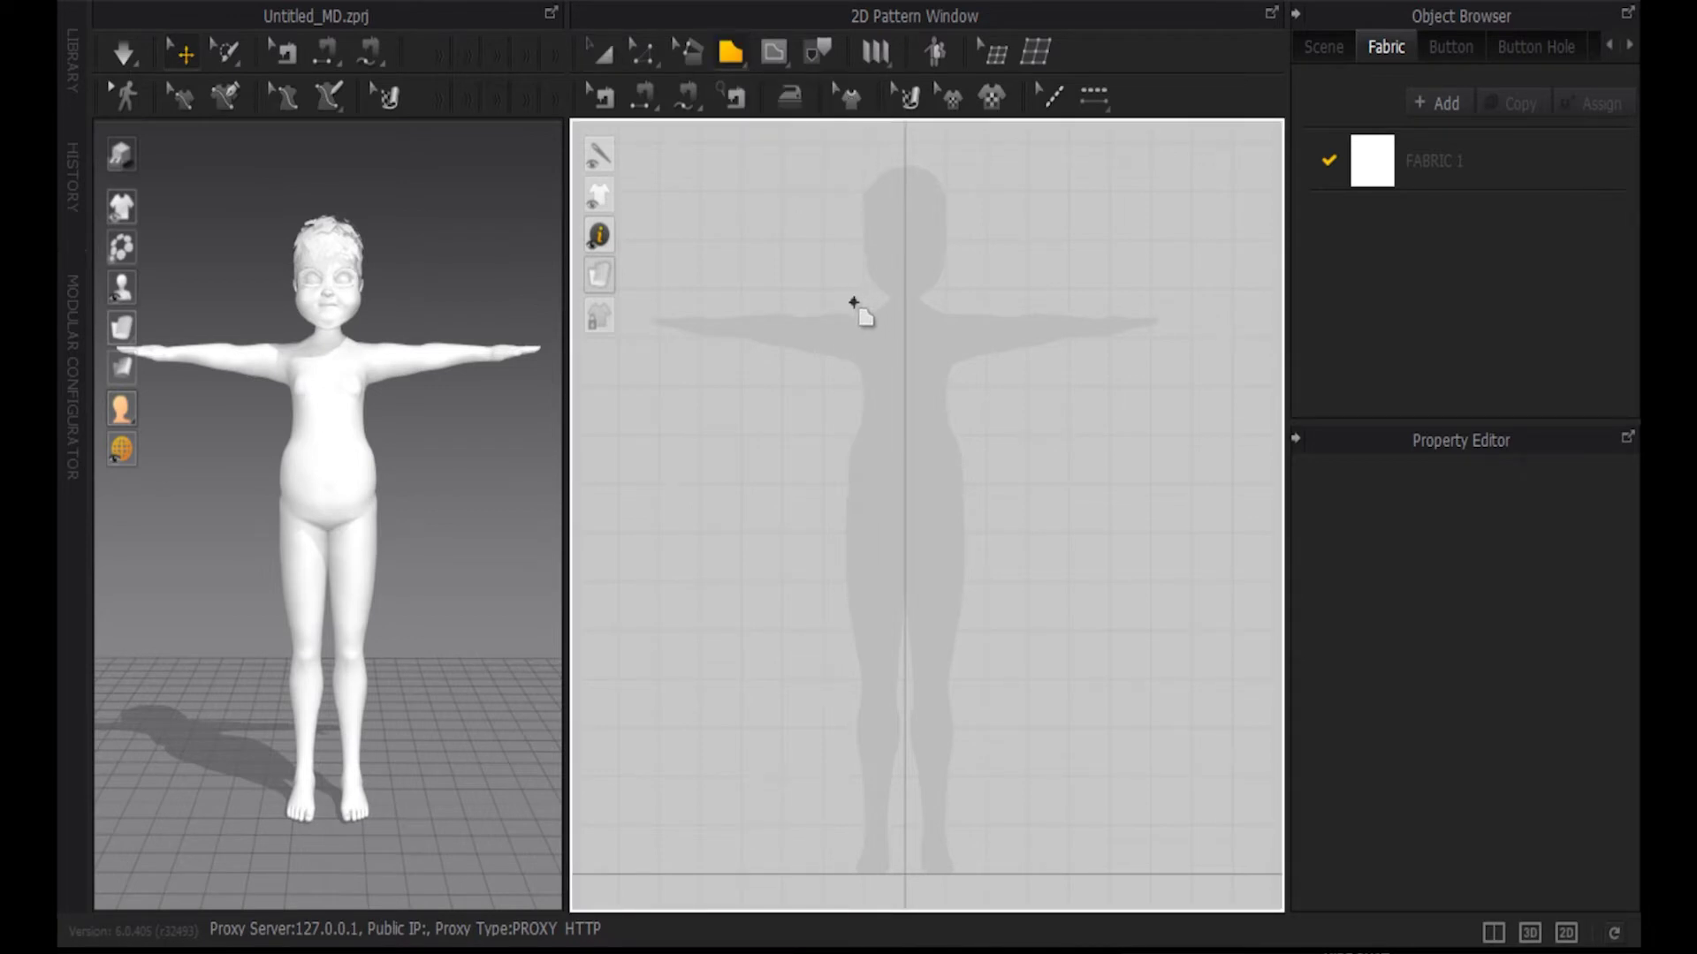
click(838, 301)
click(864, 301)
drag(905, 337, 935, 336)
click(905, 550)
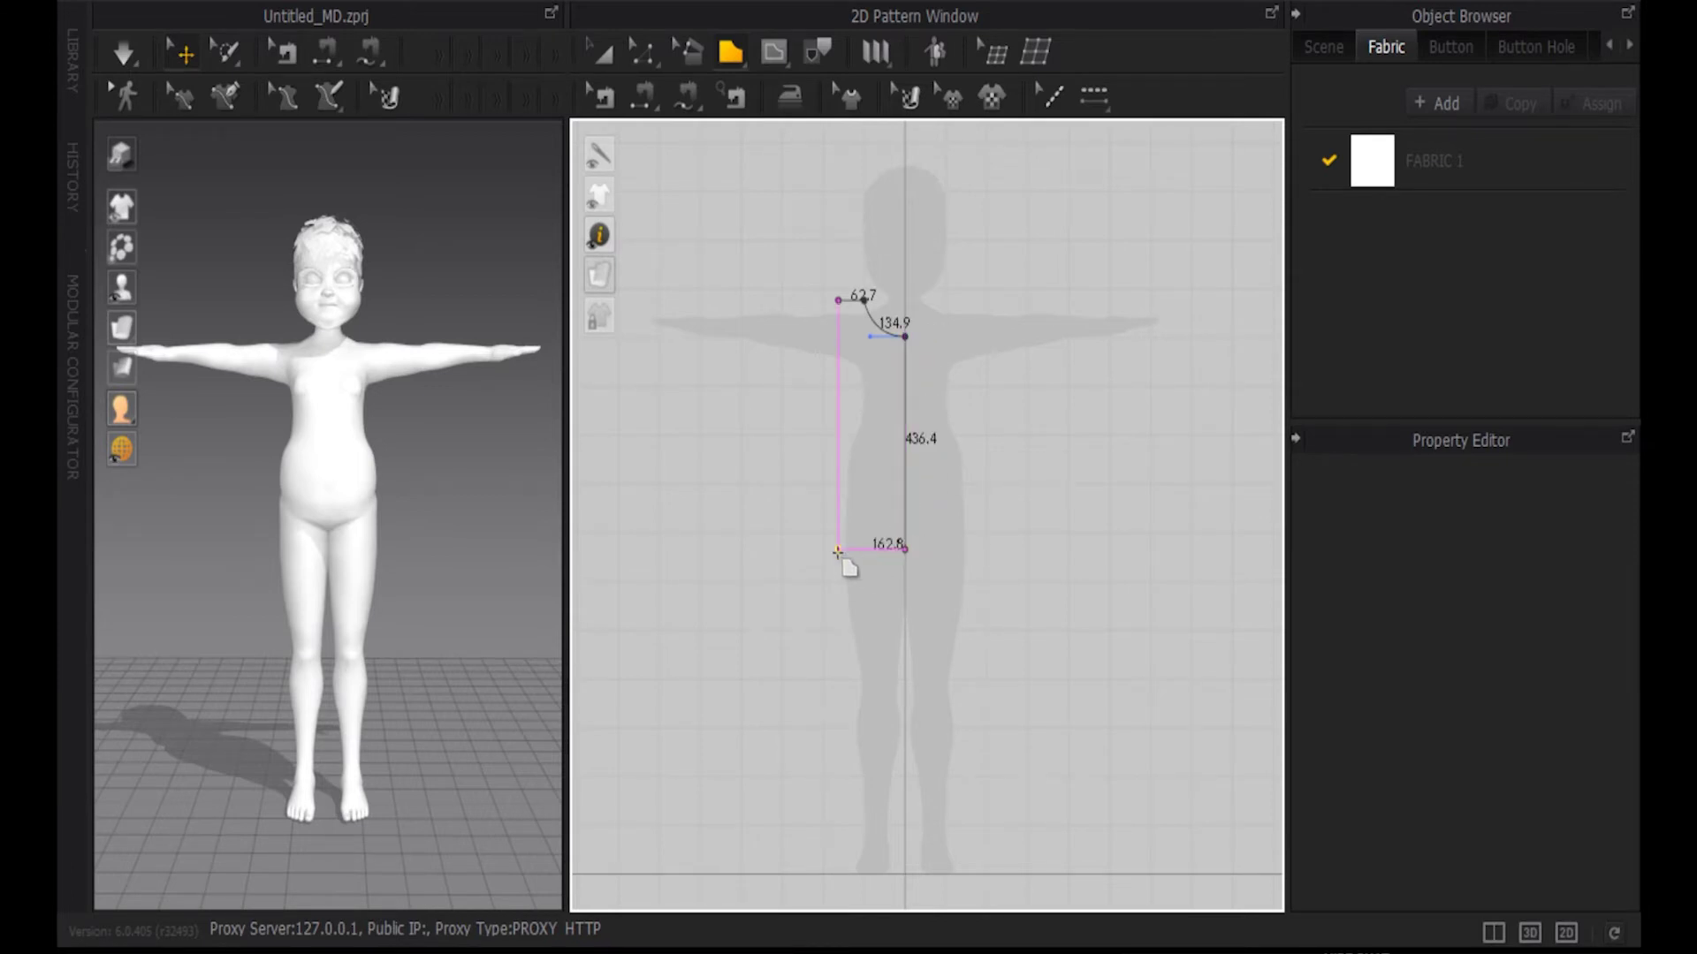
Step: Complete the half-dress outline with a hem about 211 mm wide and an angled side edge, closing it at the shoulder
click(818, 549)
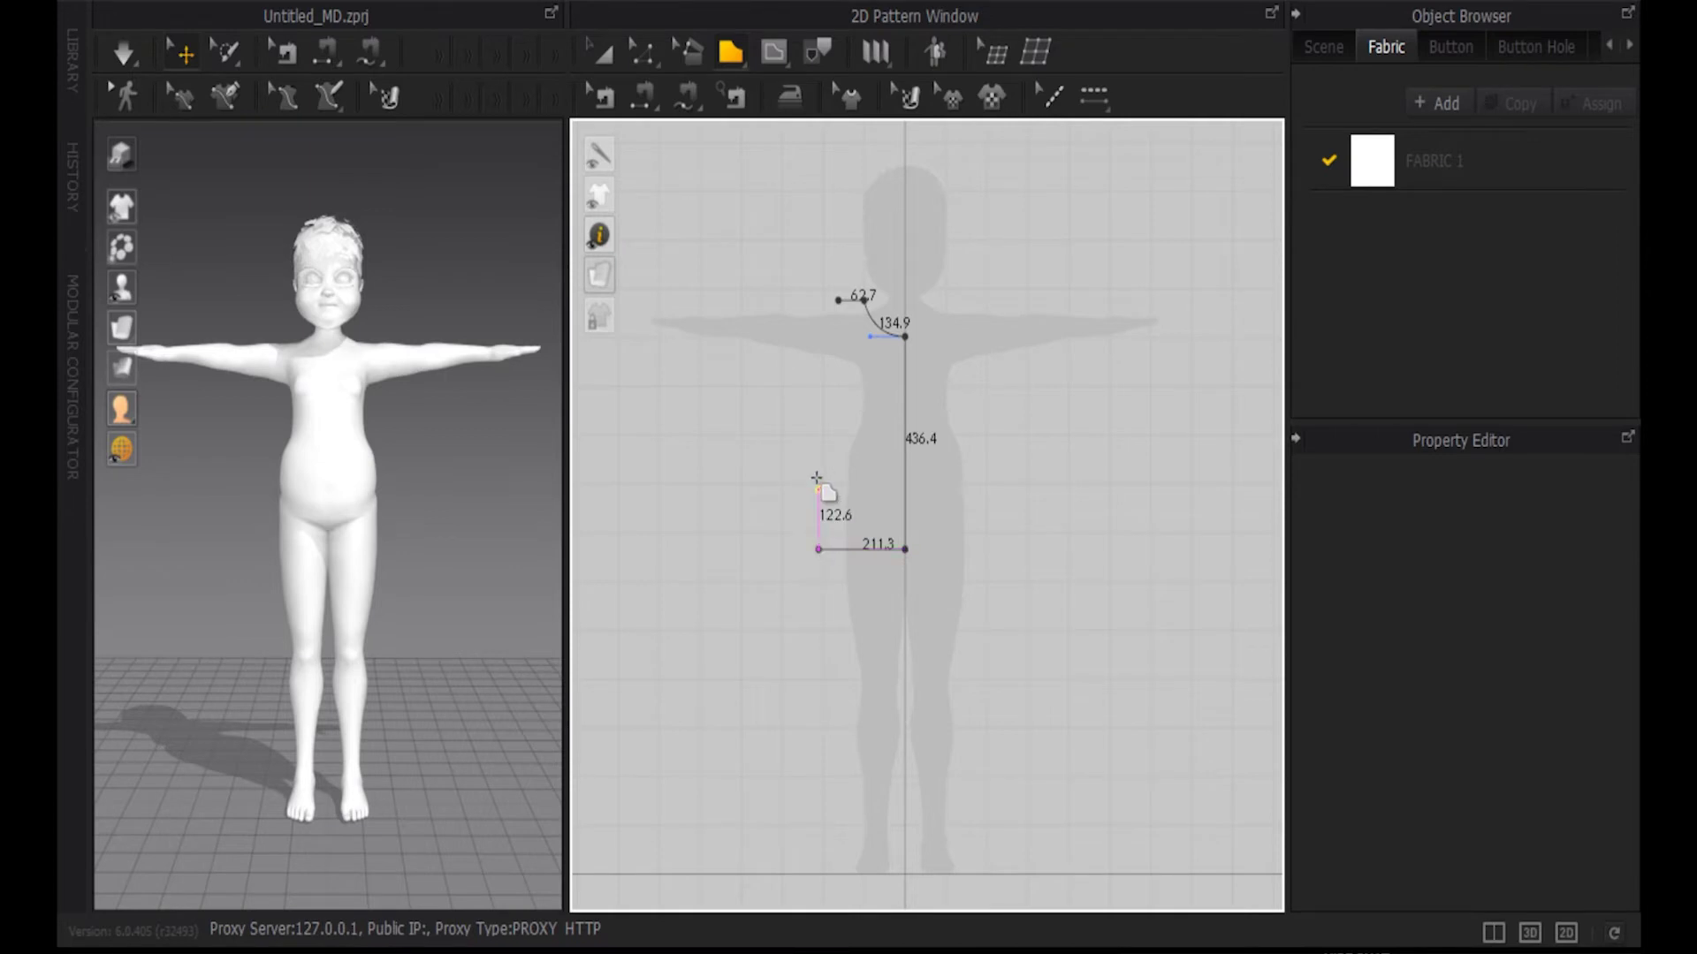
click(837, 435)
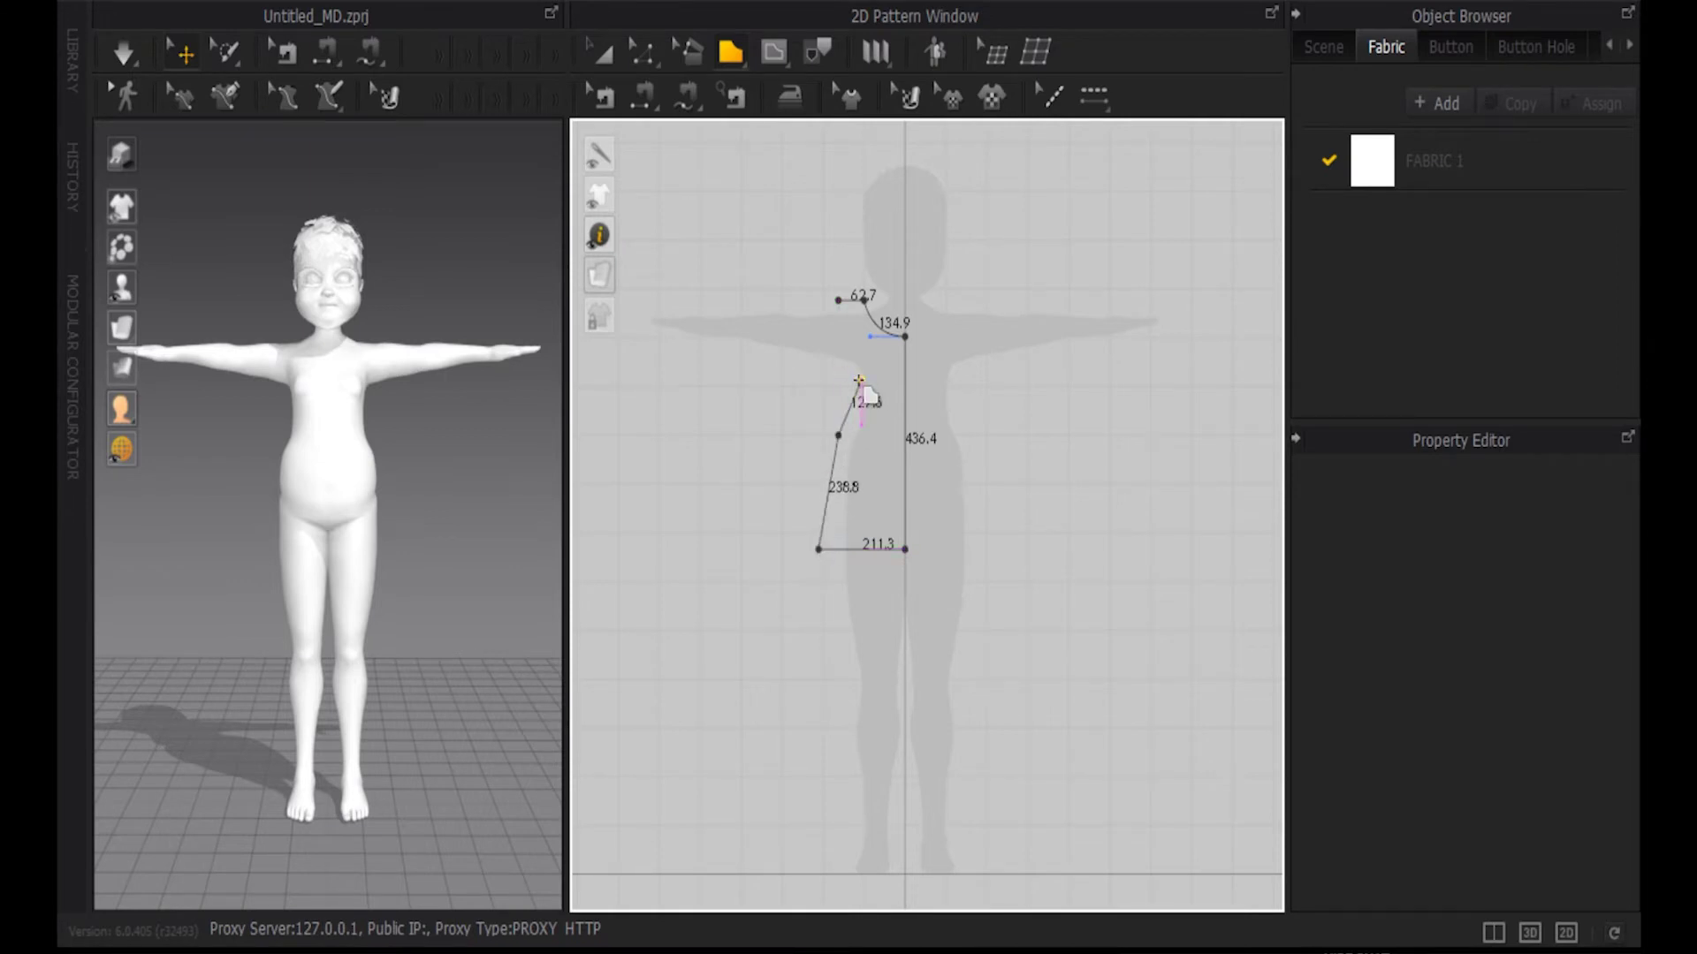
click(848, 377)
click(838, 300)
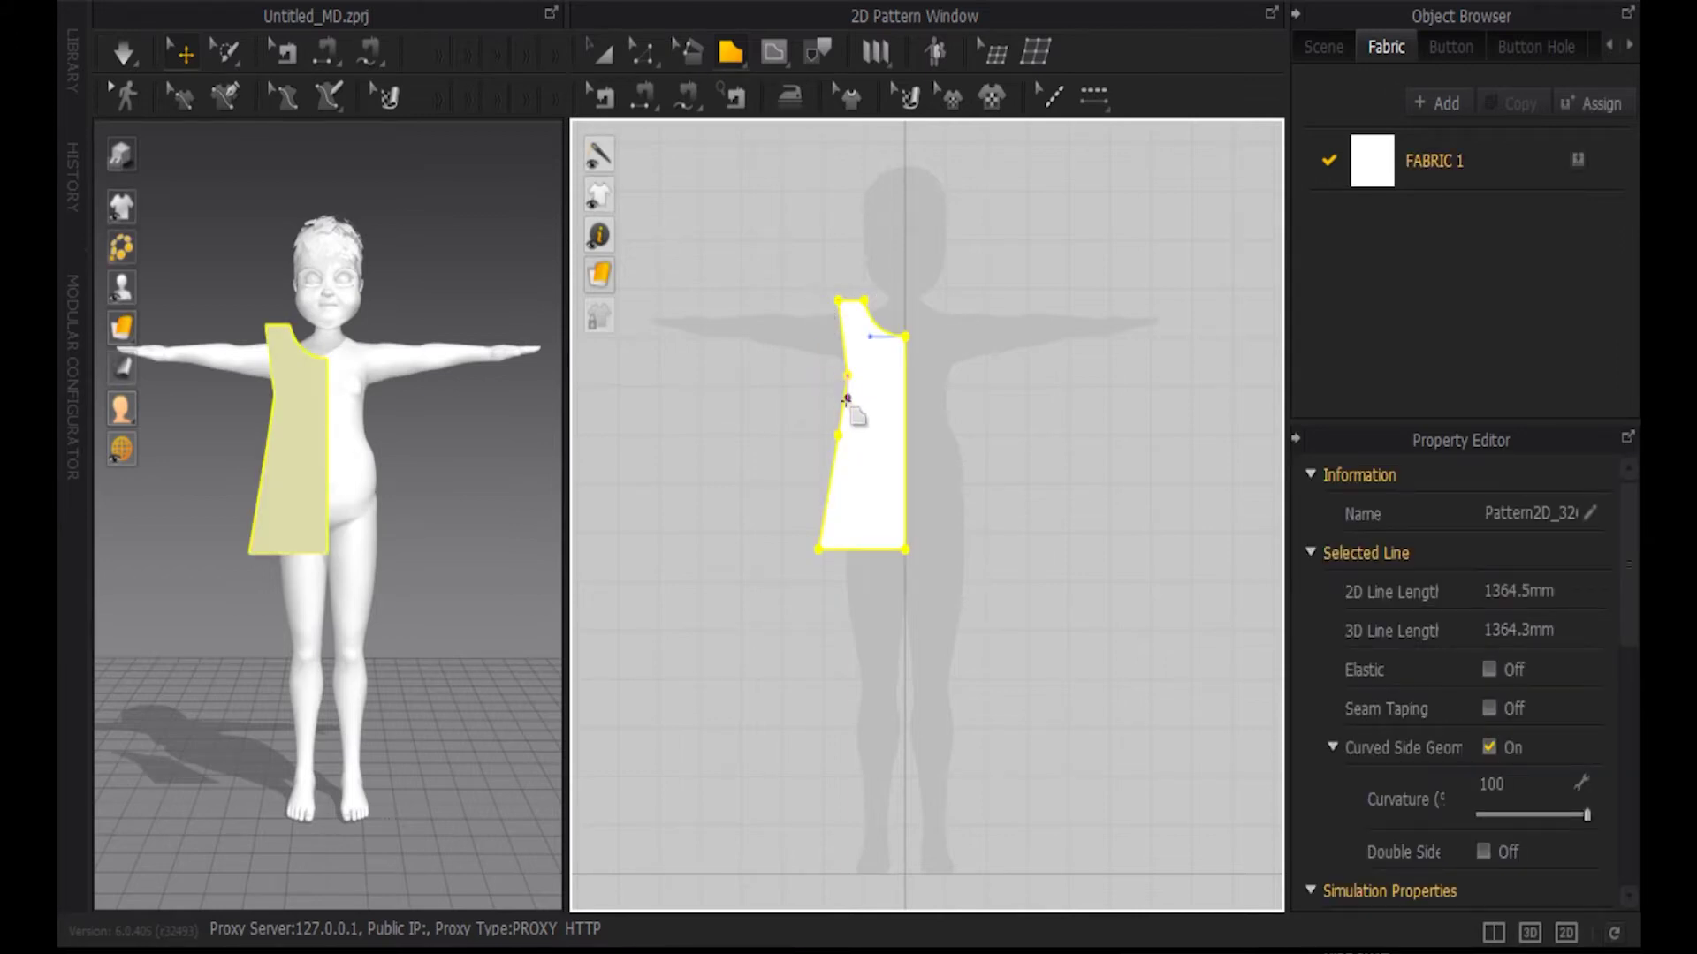
Step: Curve the half-dress pattern's armhole edge inward with Edit Curvature, making it about 179 mm long
scroll(804, 371, up, 3)
middle_drag(806, 376, 732, 437)
click(643, 55)
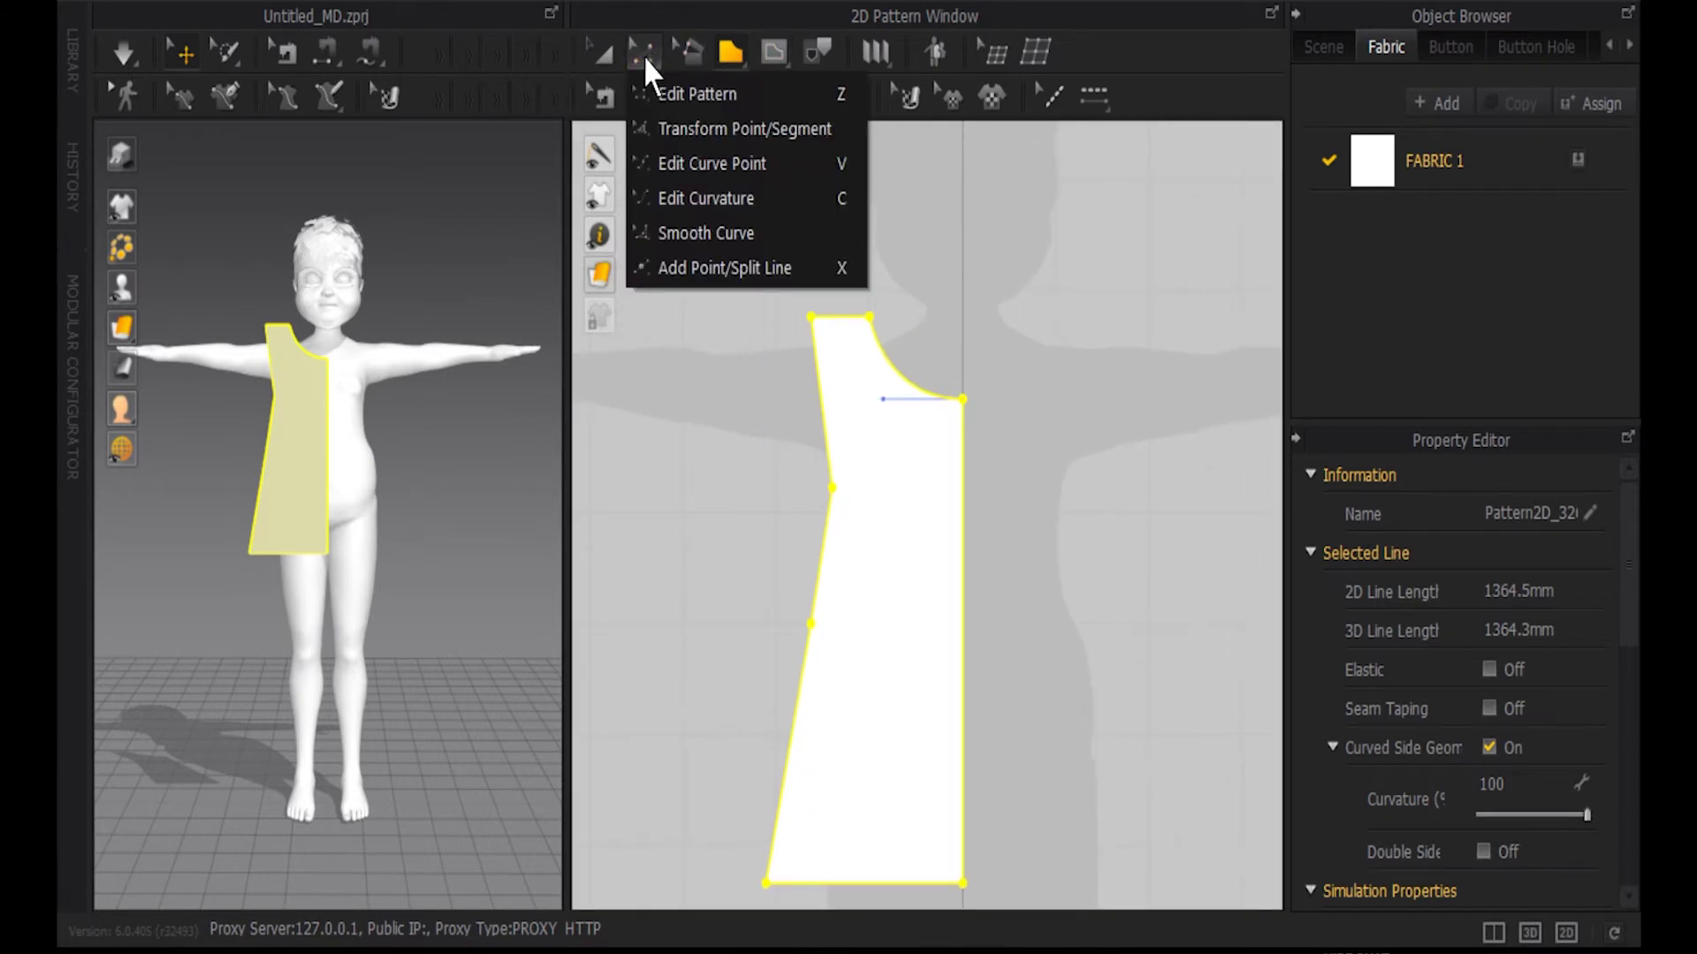
click(718, 196)
drag(822, 436, 867, 440)
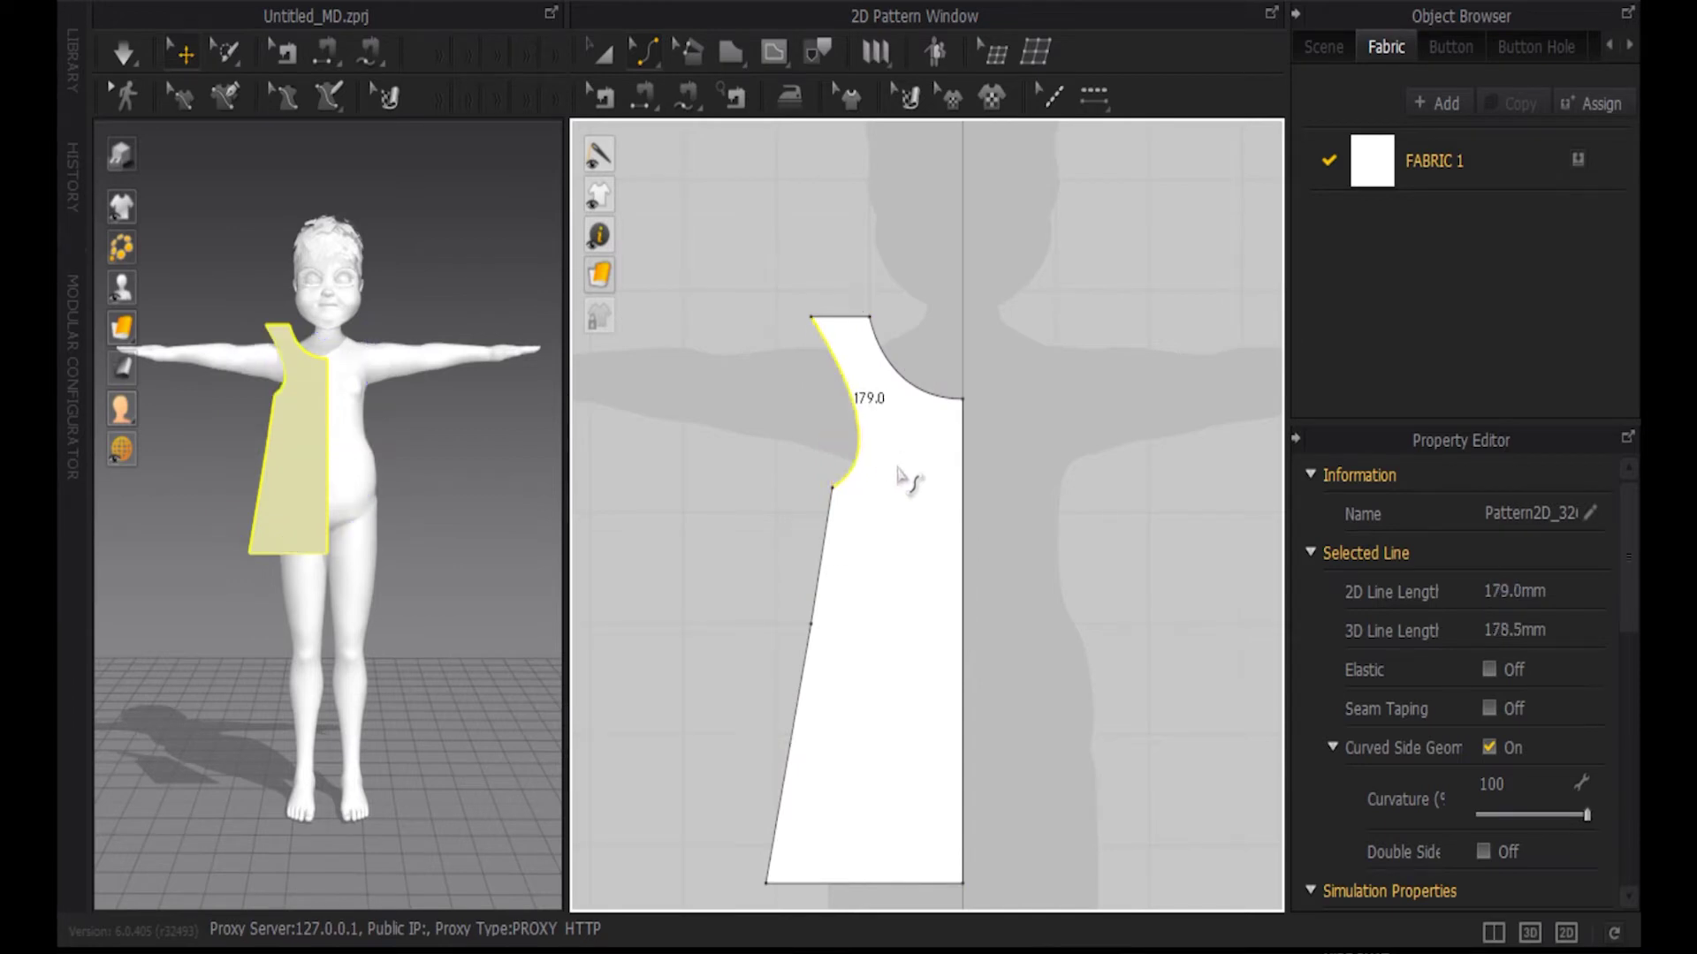
Step: Unfold the half-dress pattern along its vertical centre edge into a full front piece
click(600, 61)
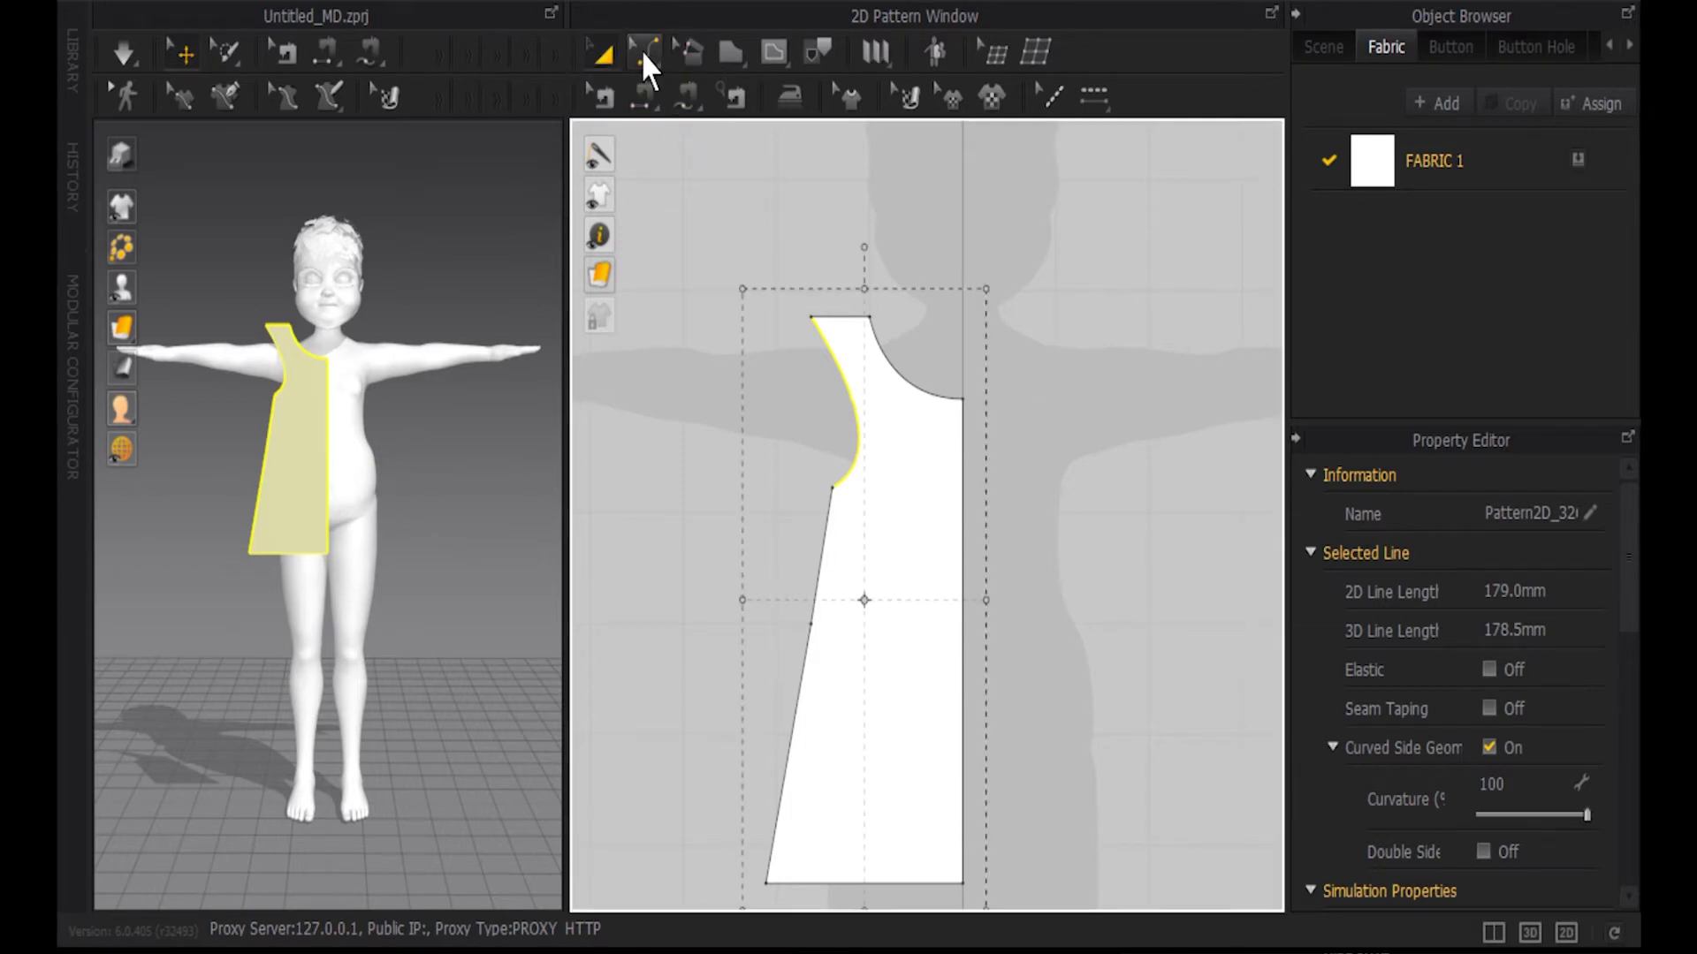
drag(639, 50, 694, 89)
middle_drag(1072, 572, 1015, 387)
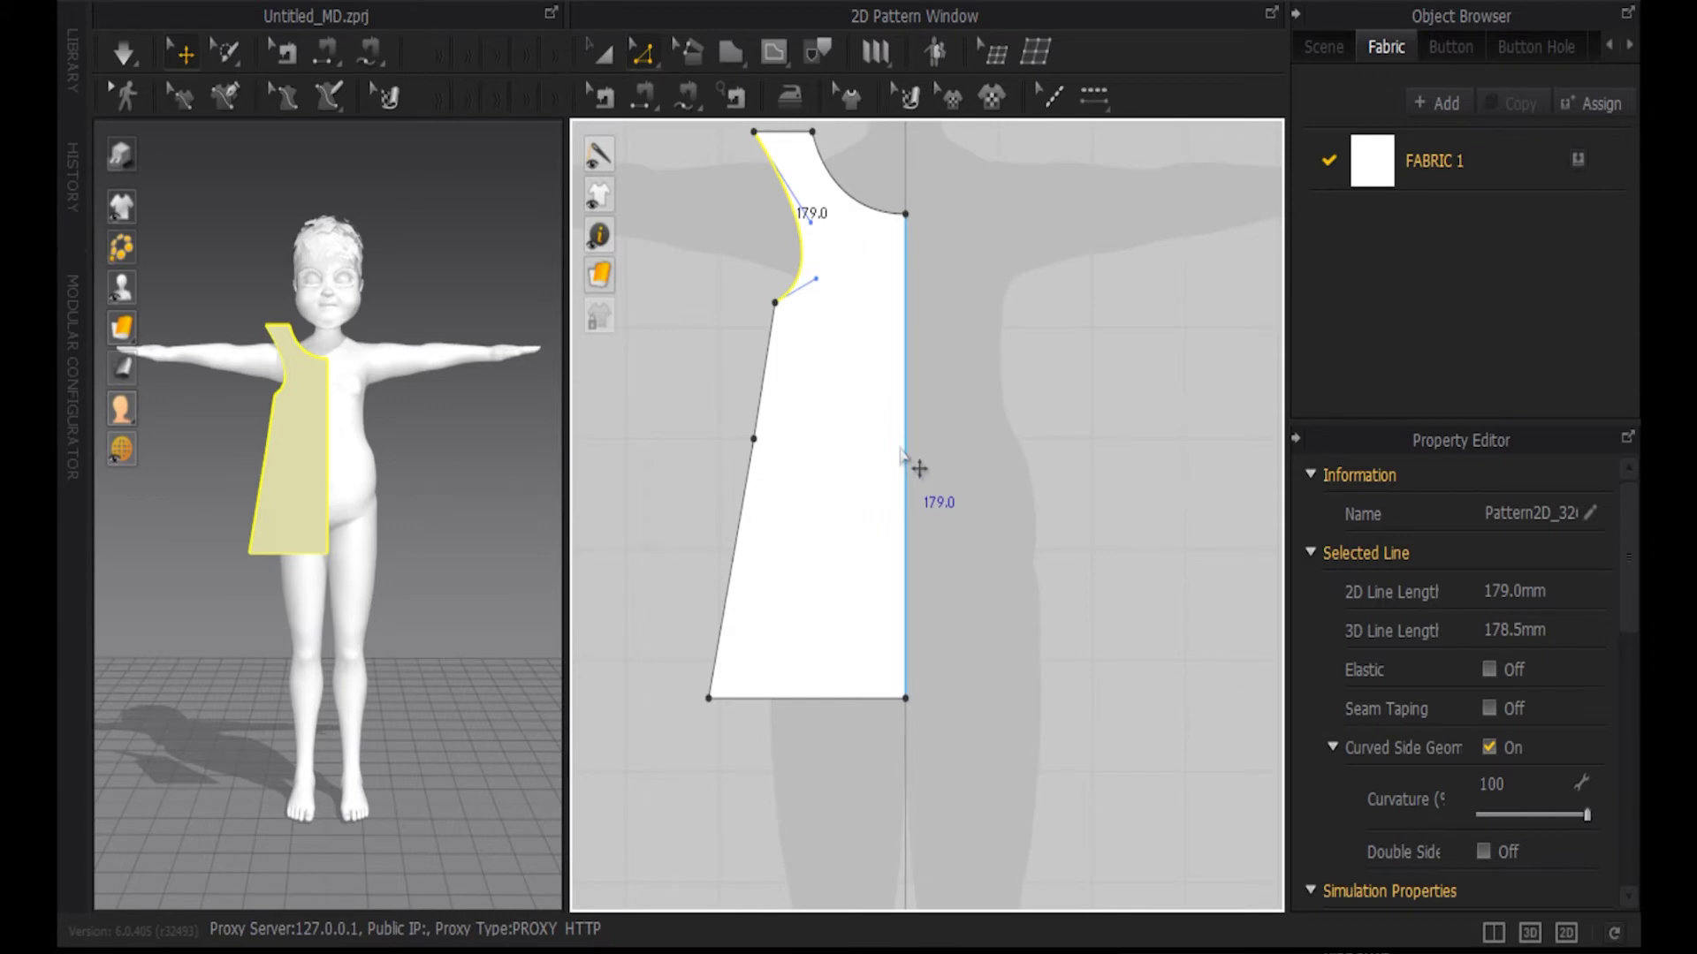
click(903, 455)
right_click(901, 449)
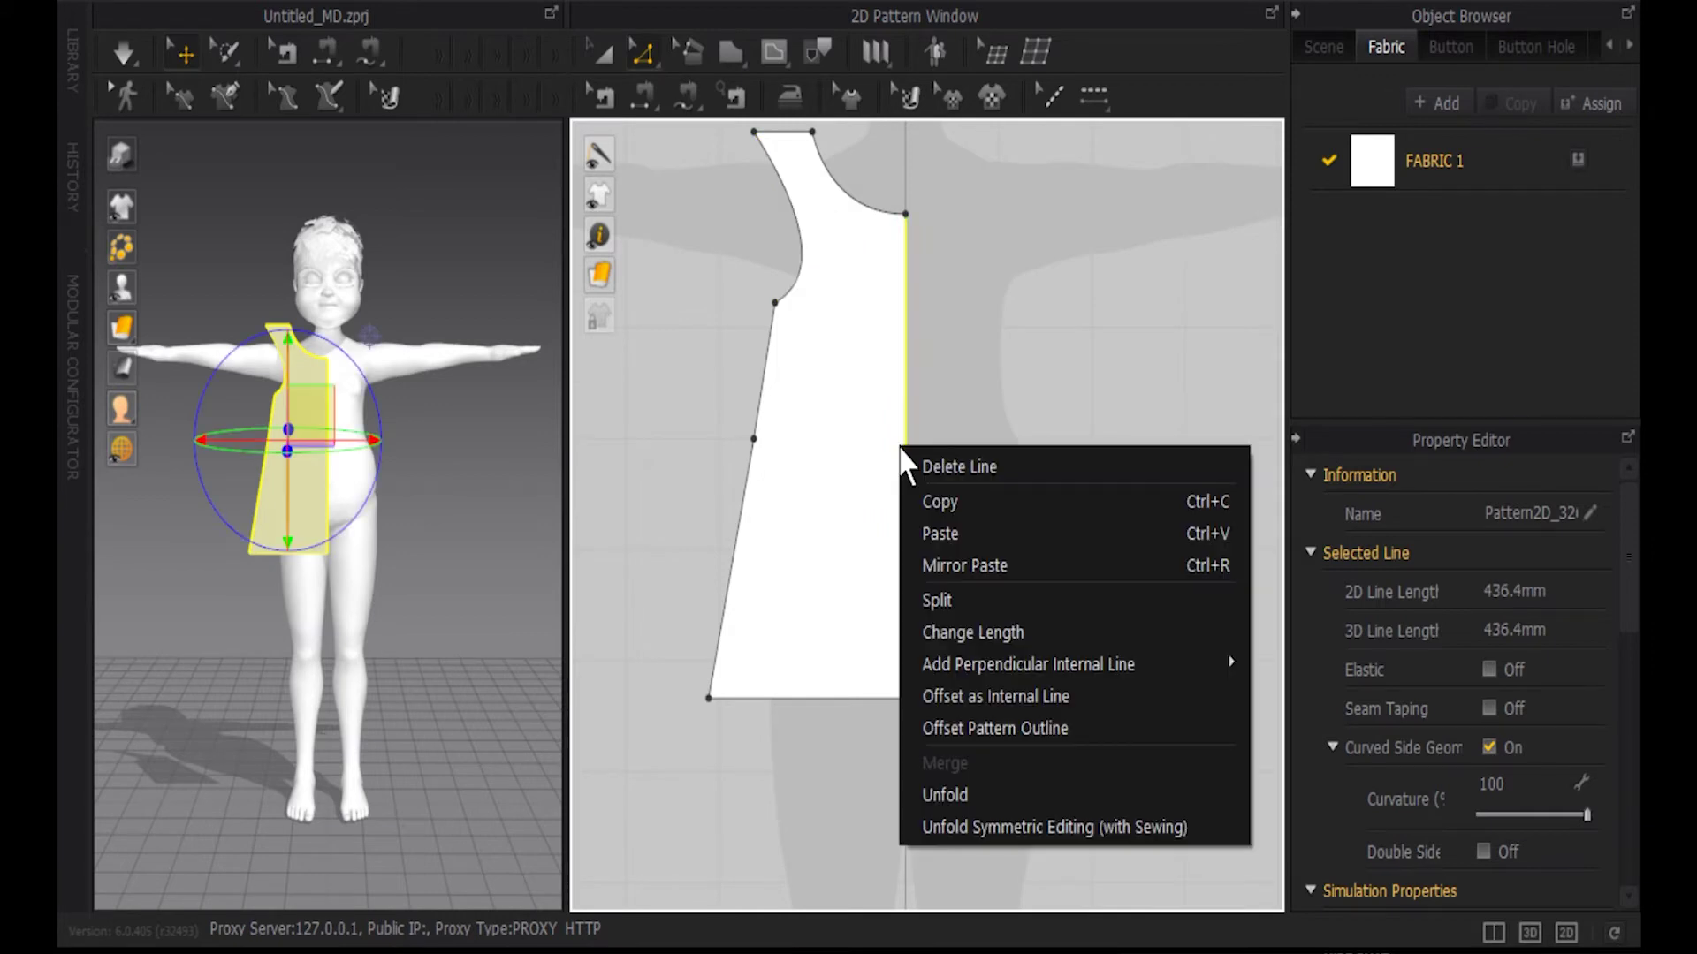
click(1034, 792)
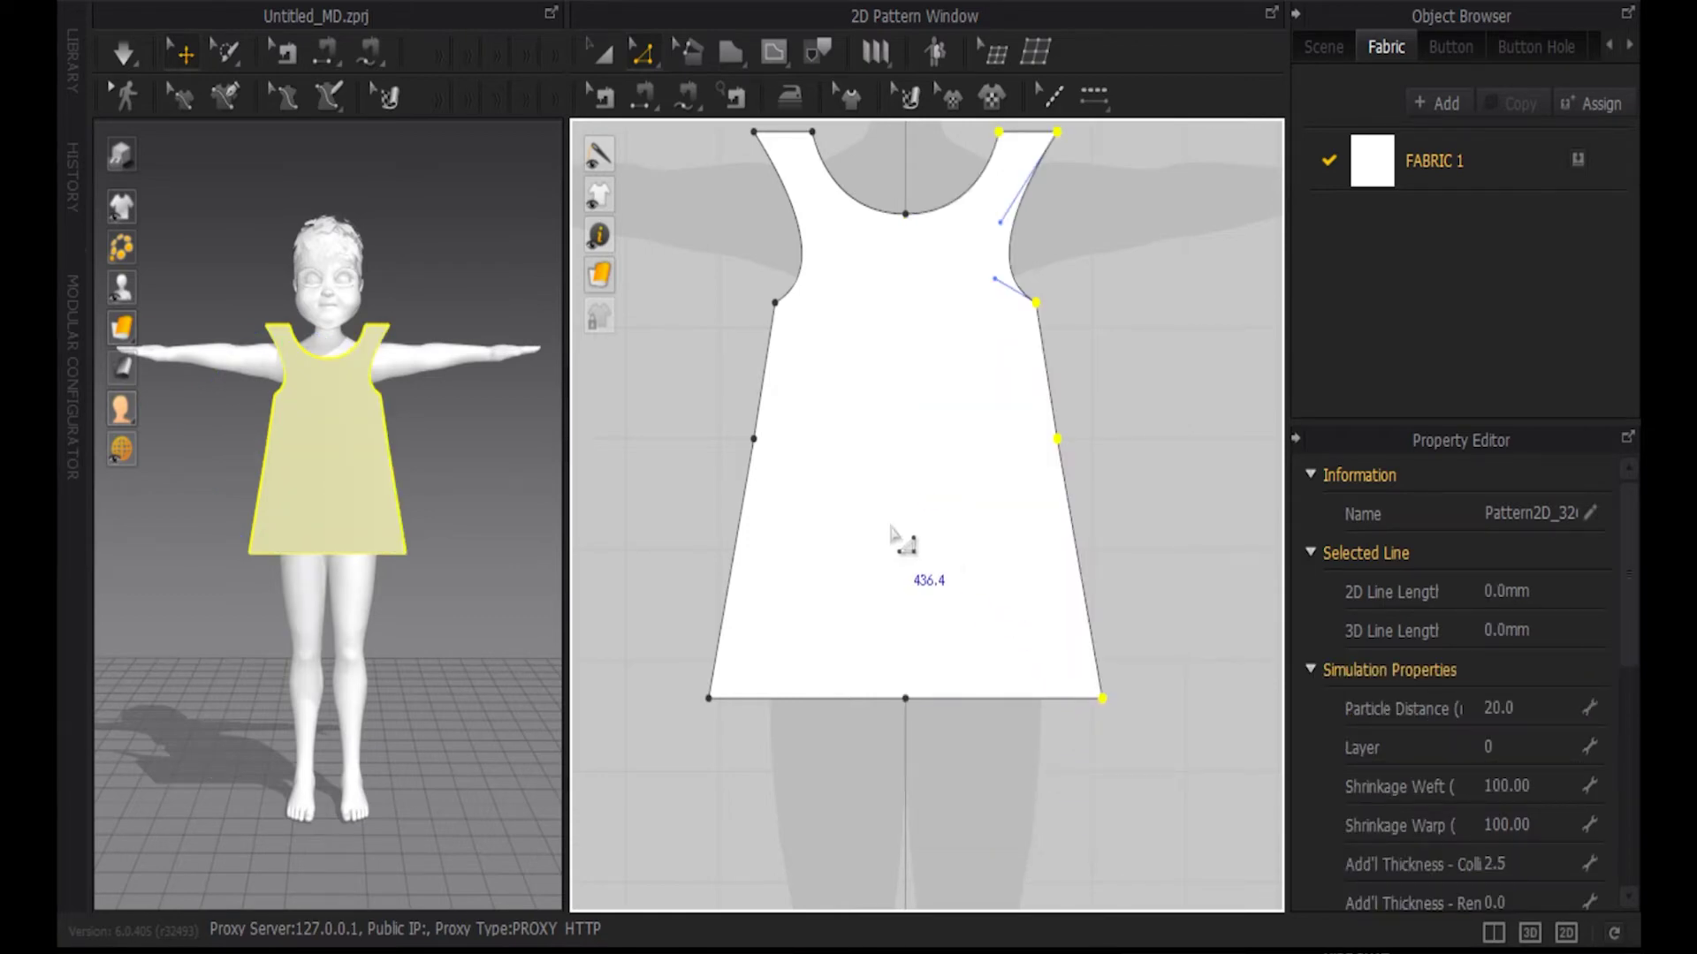
click(637, 703)
click(638, 703)
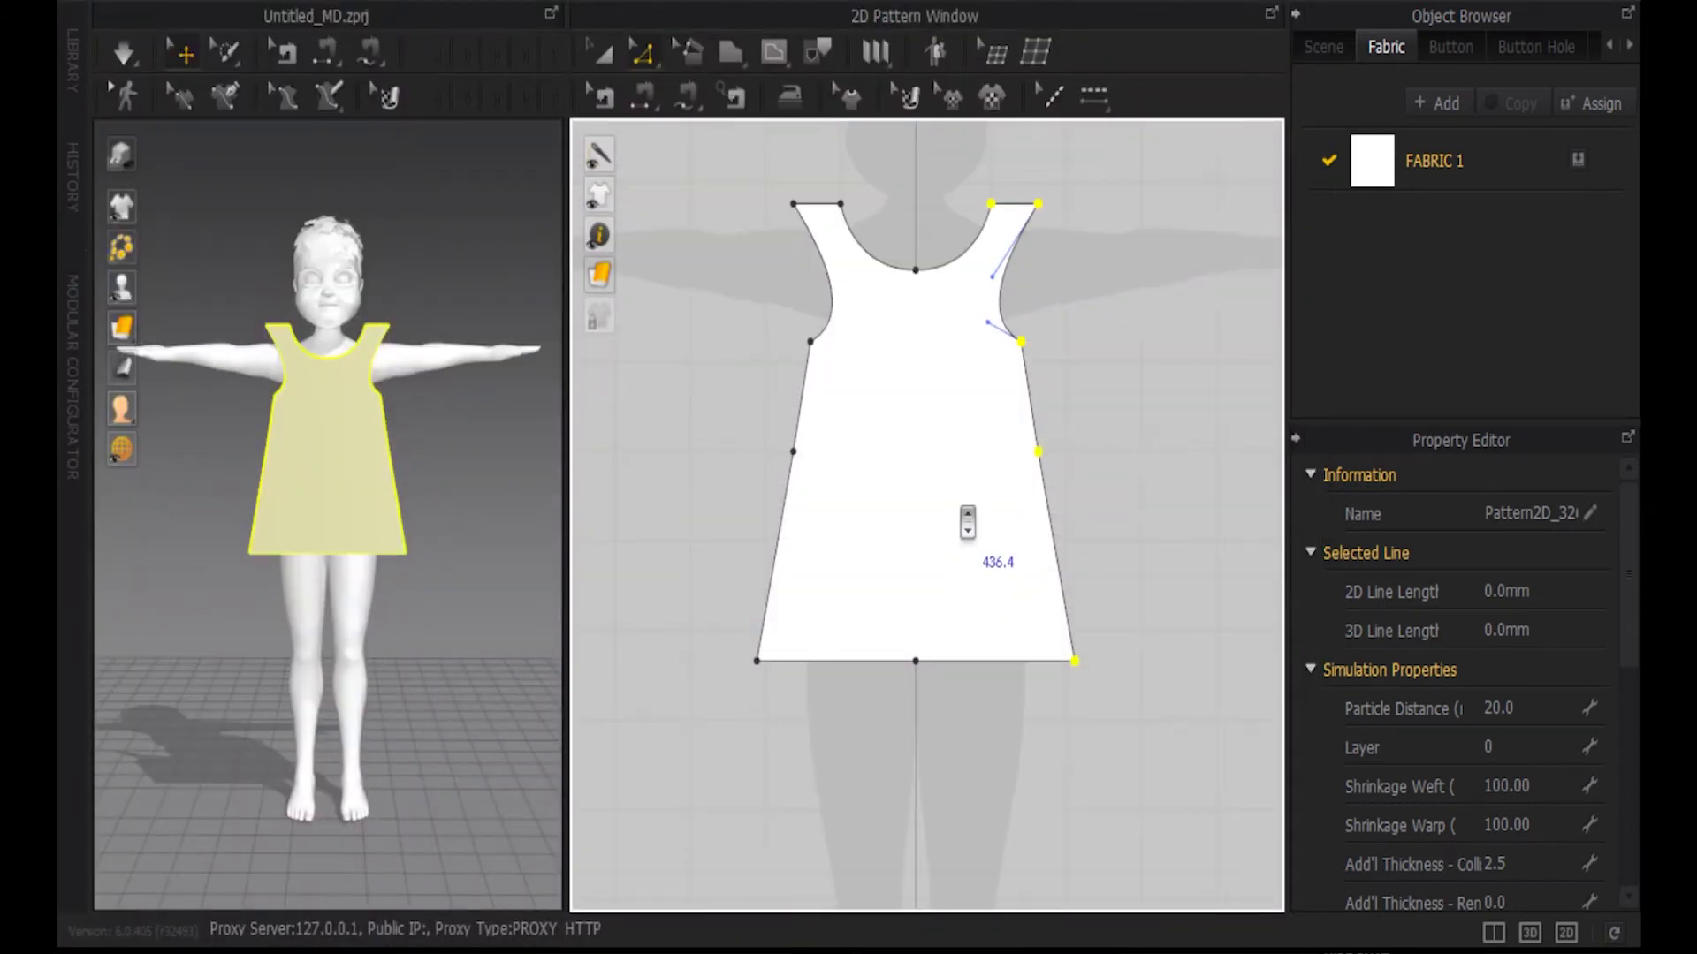
Step: Copy the full dress pattern and paste the duplicate level beside it, about 507 mm from centre to centre
scroll(1106, 416, down, 2)
right_drag(1102, 405, 1064, 493)
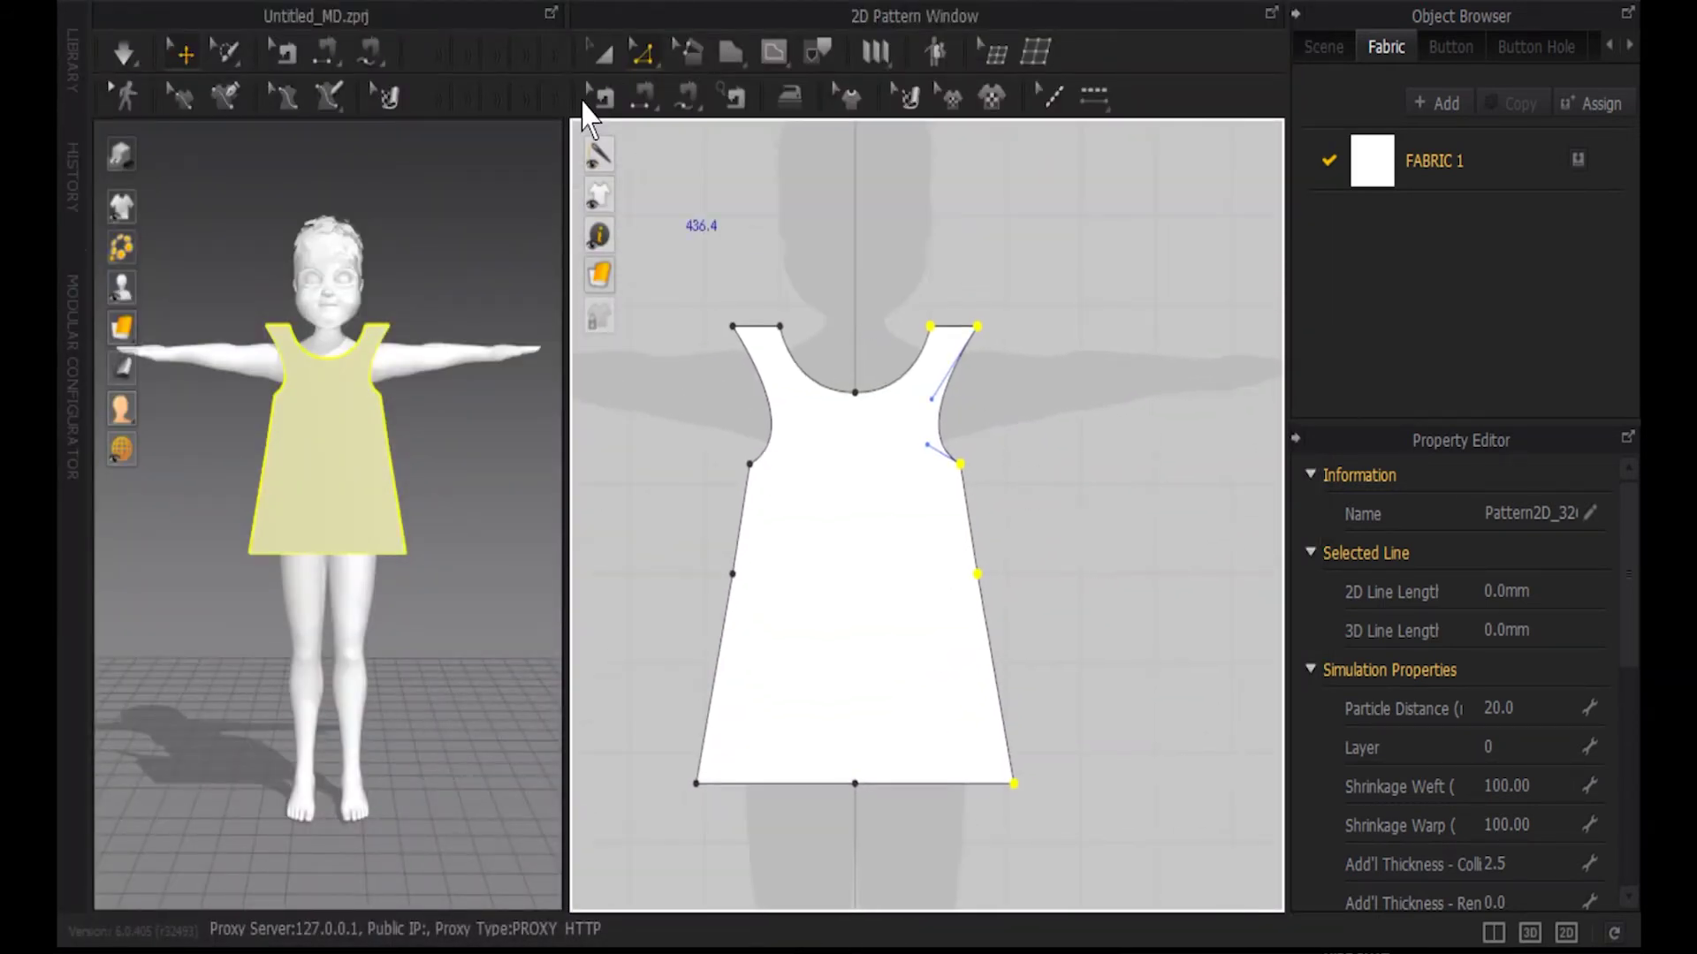
click(602, 59)
click(898, 240)
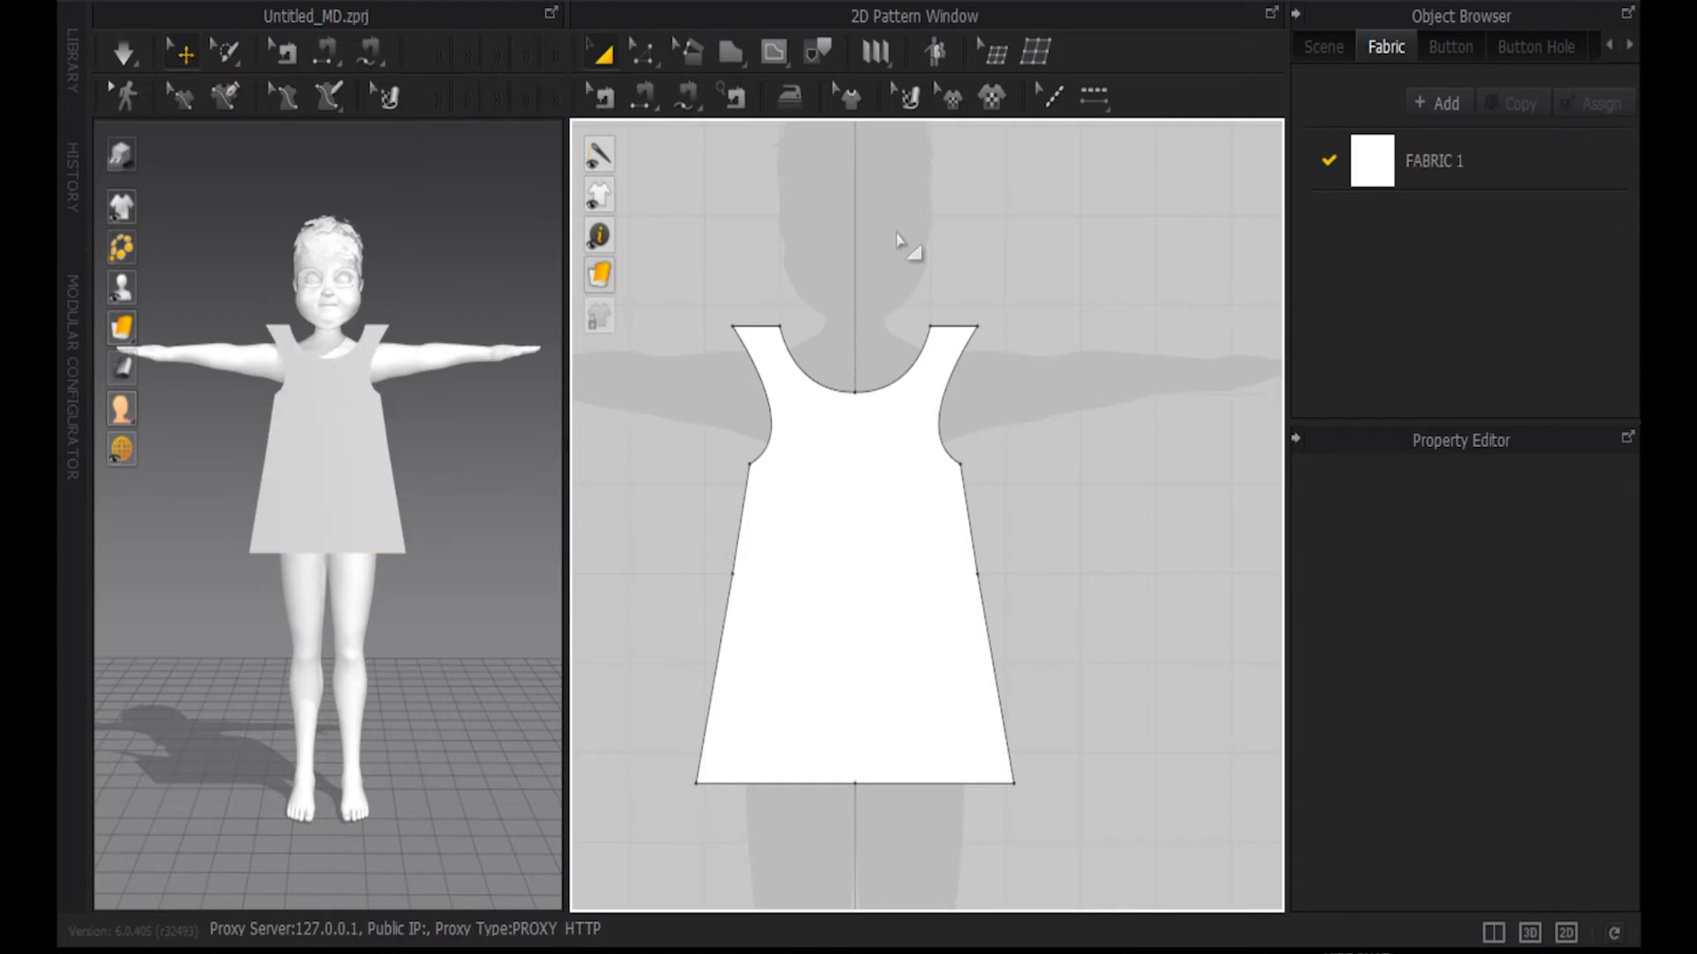
click(862, 524)
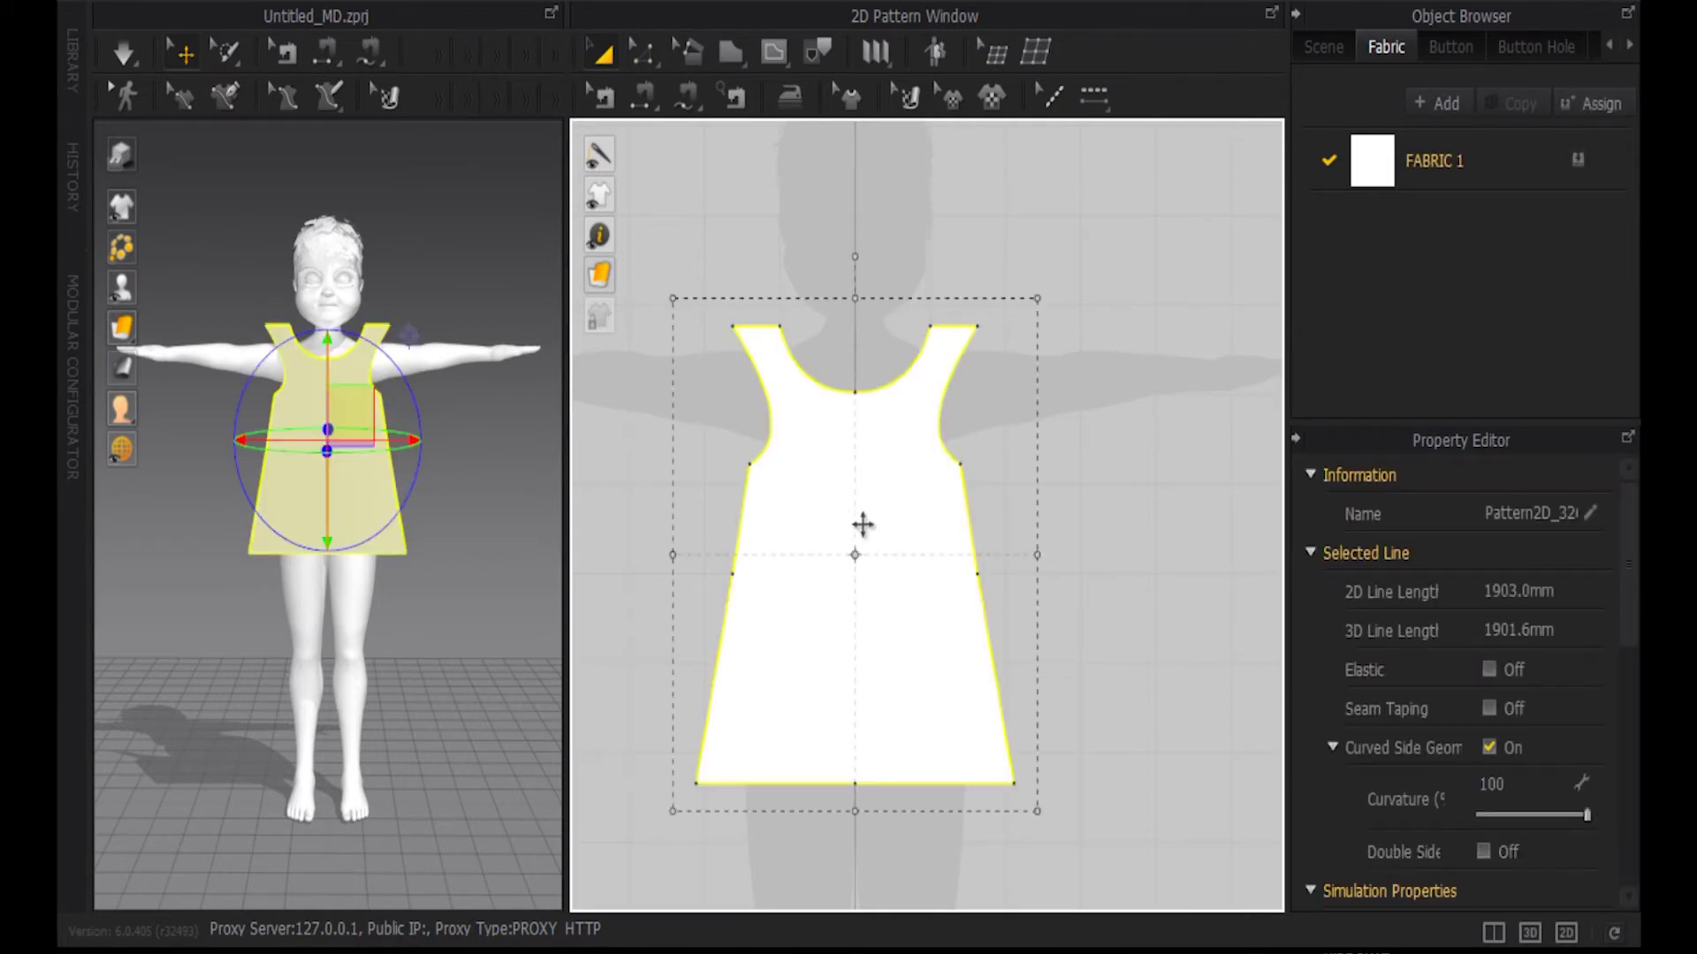
drag(567, 605, 512, 610)
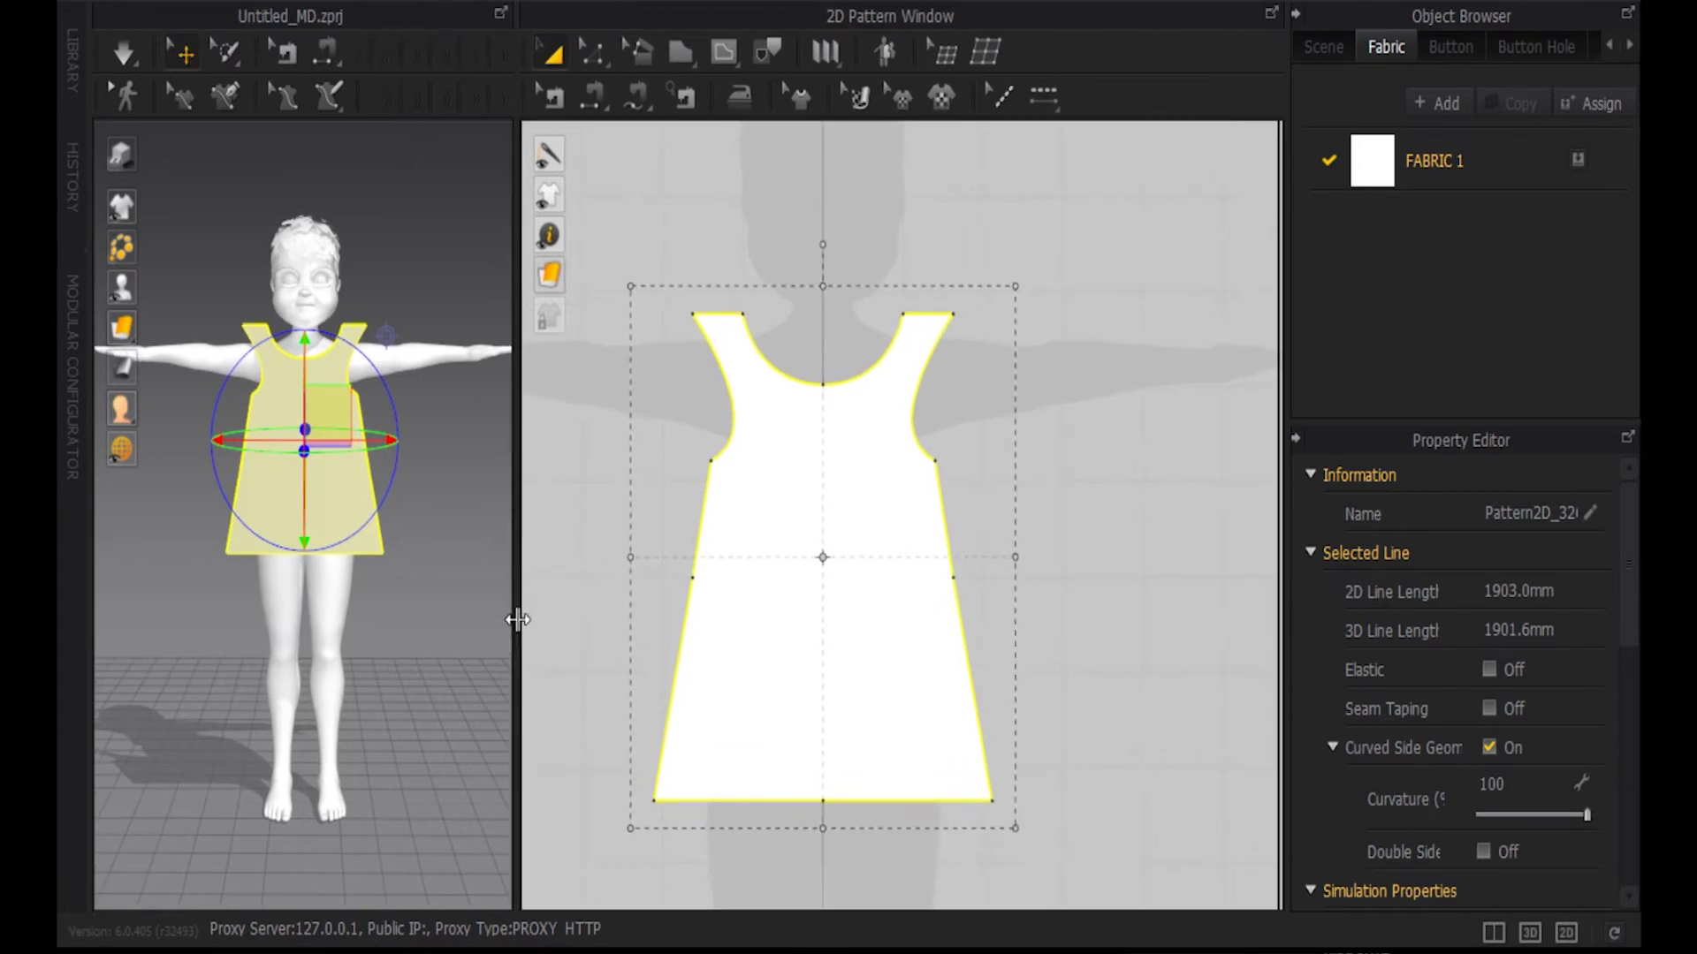
right_drag(1094, 602, 988, 555)
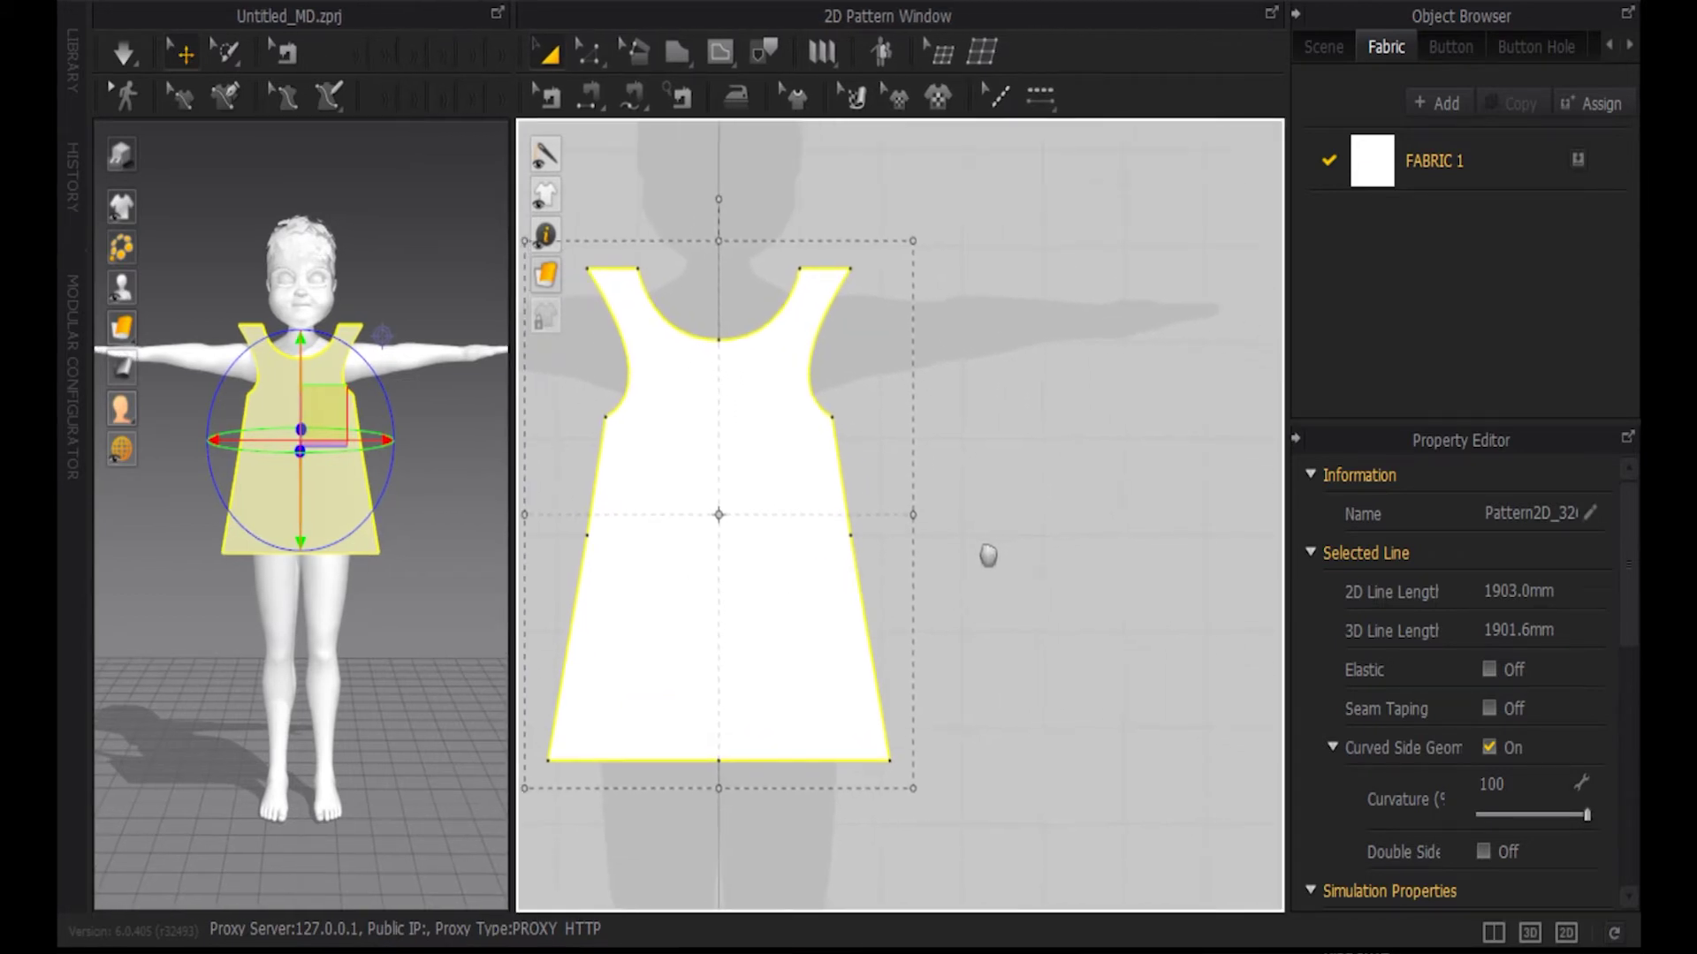
right_click(777, 555)
click(847, 69)
right_click(1014, 411)
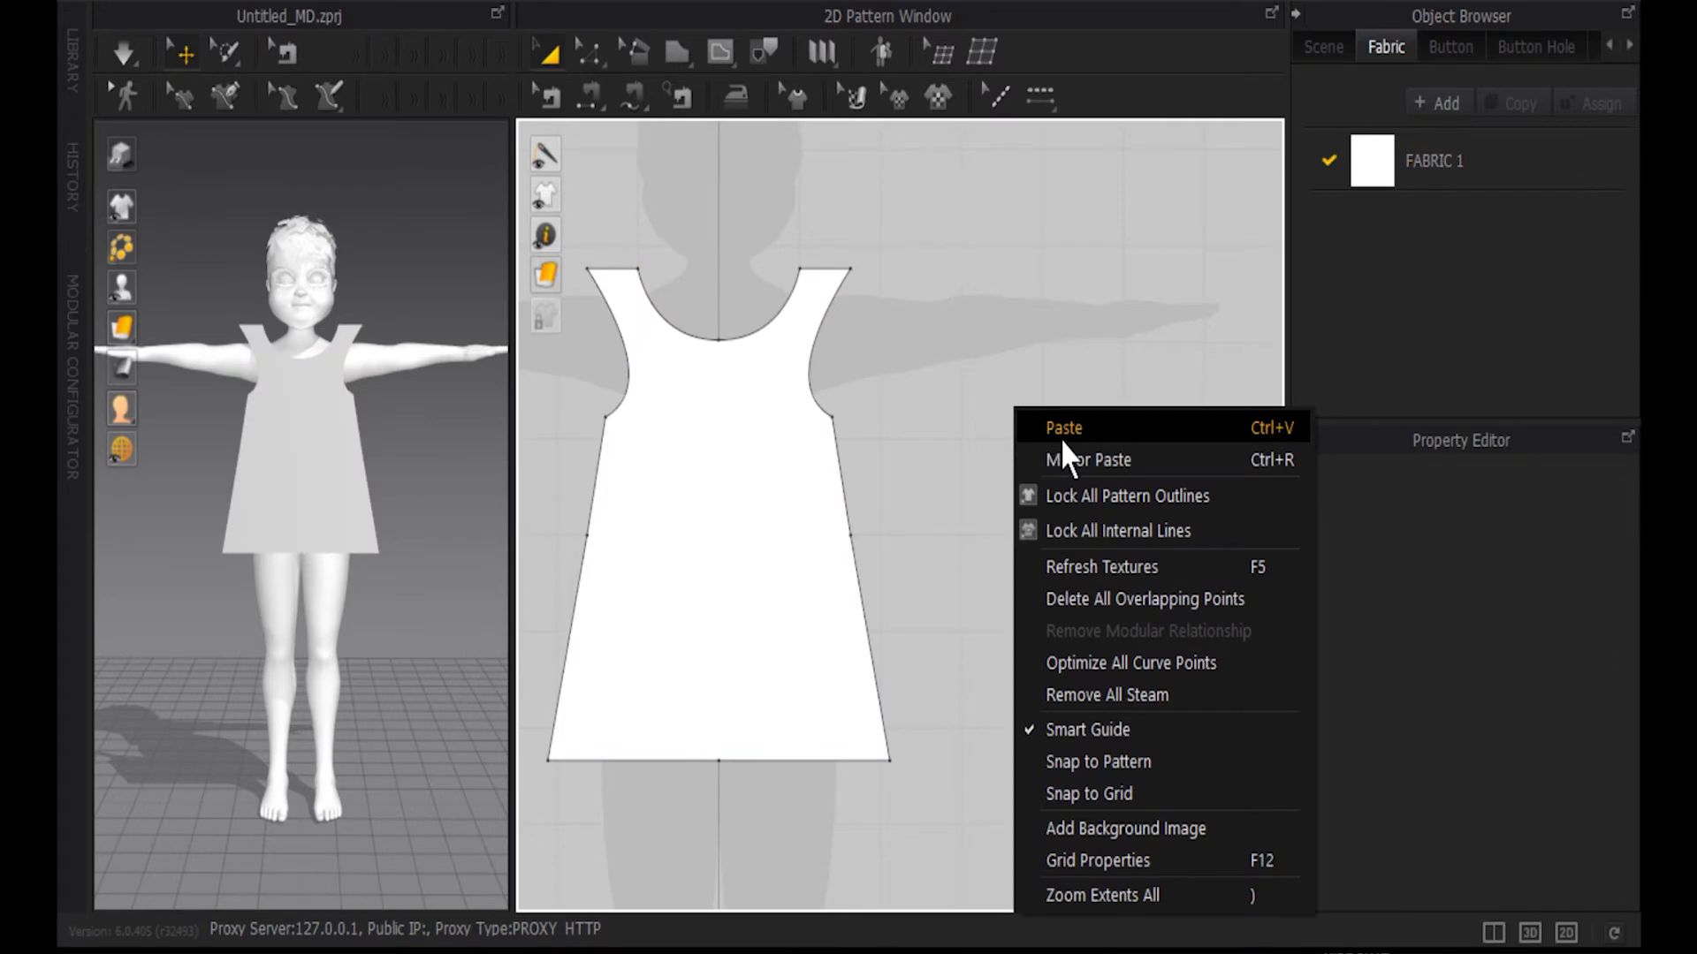
click(1100, 429)
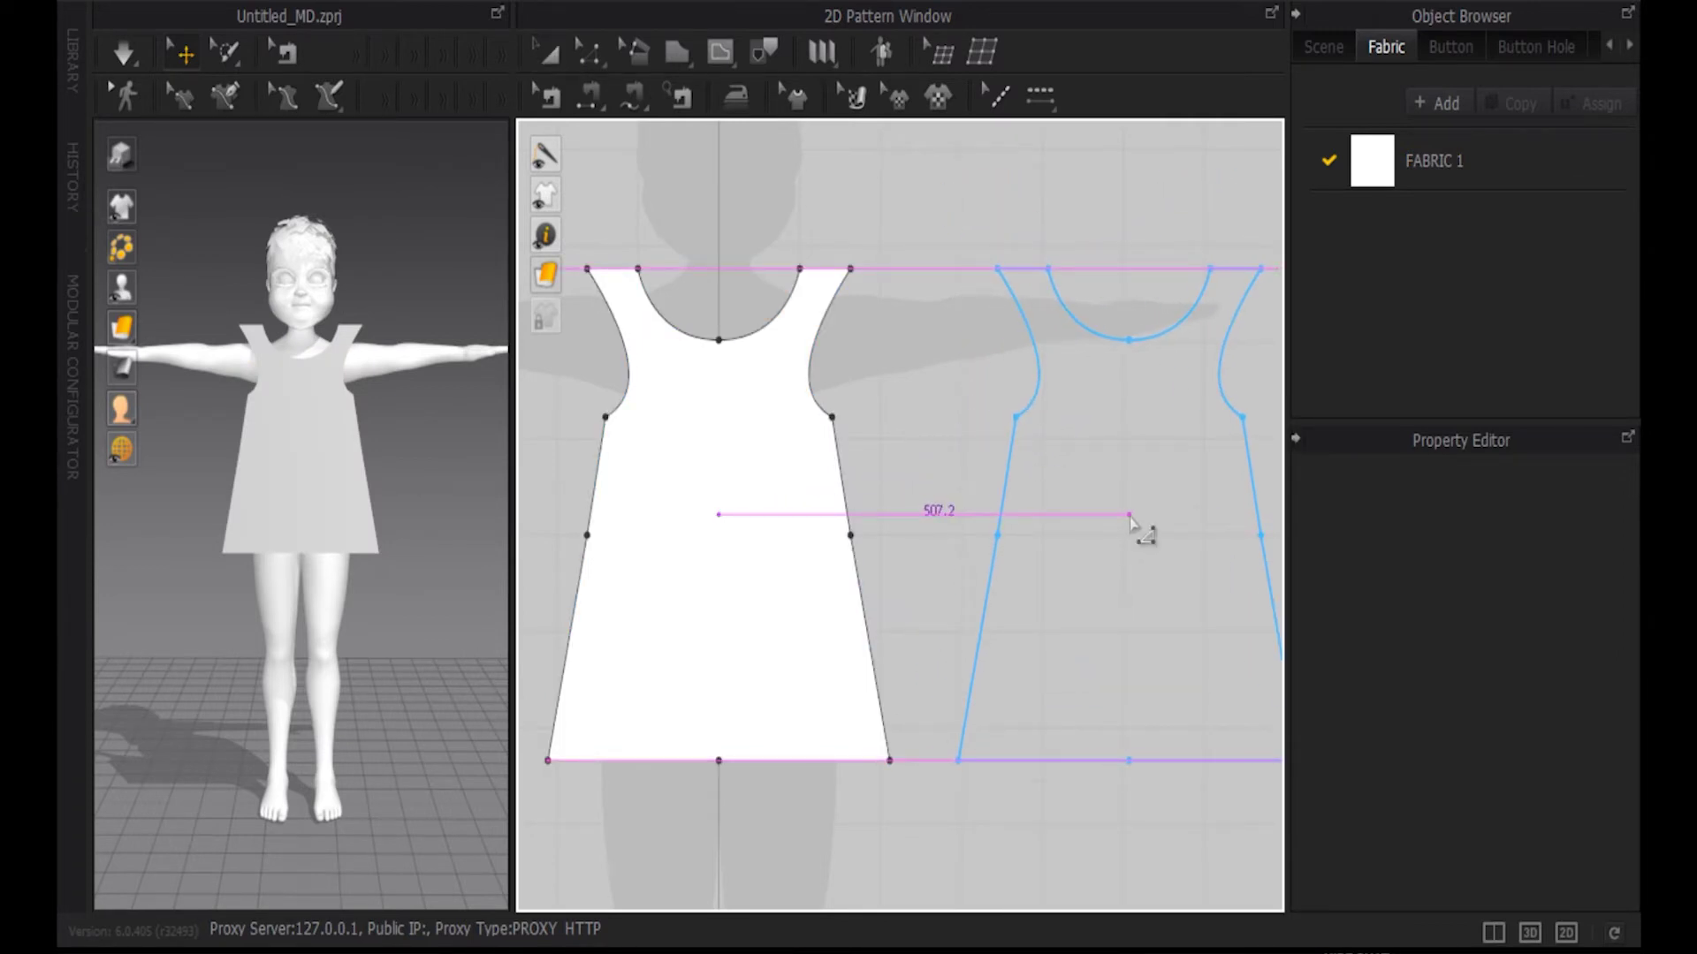
click(1131, 520)
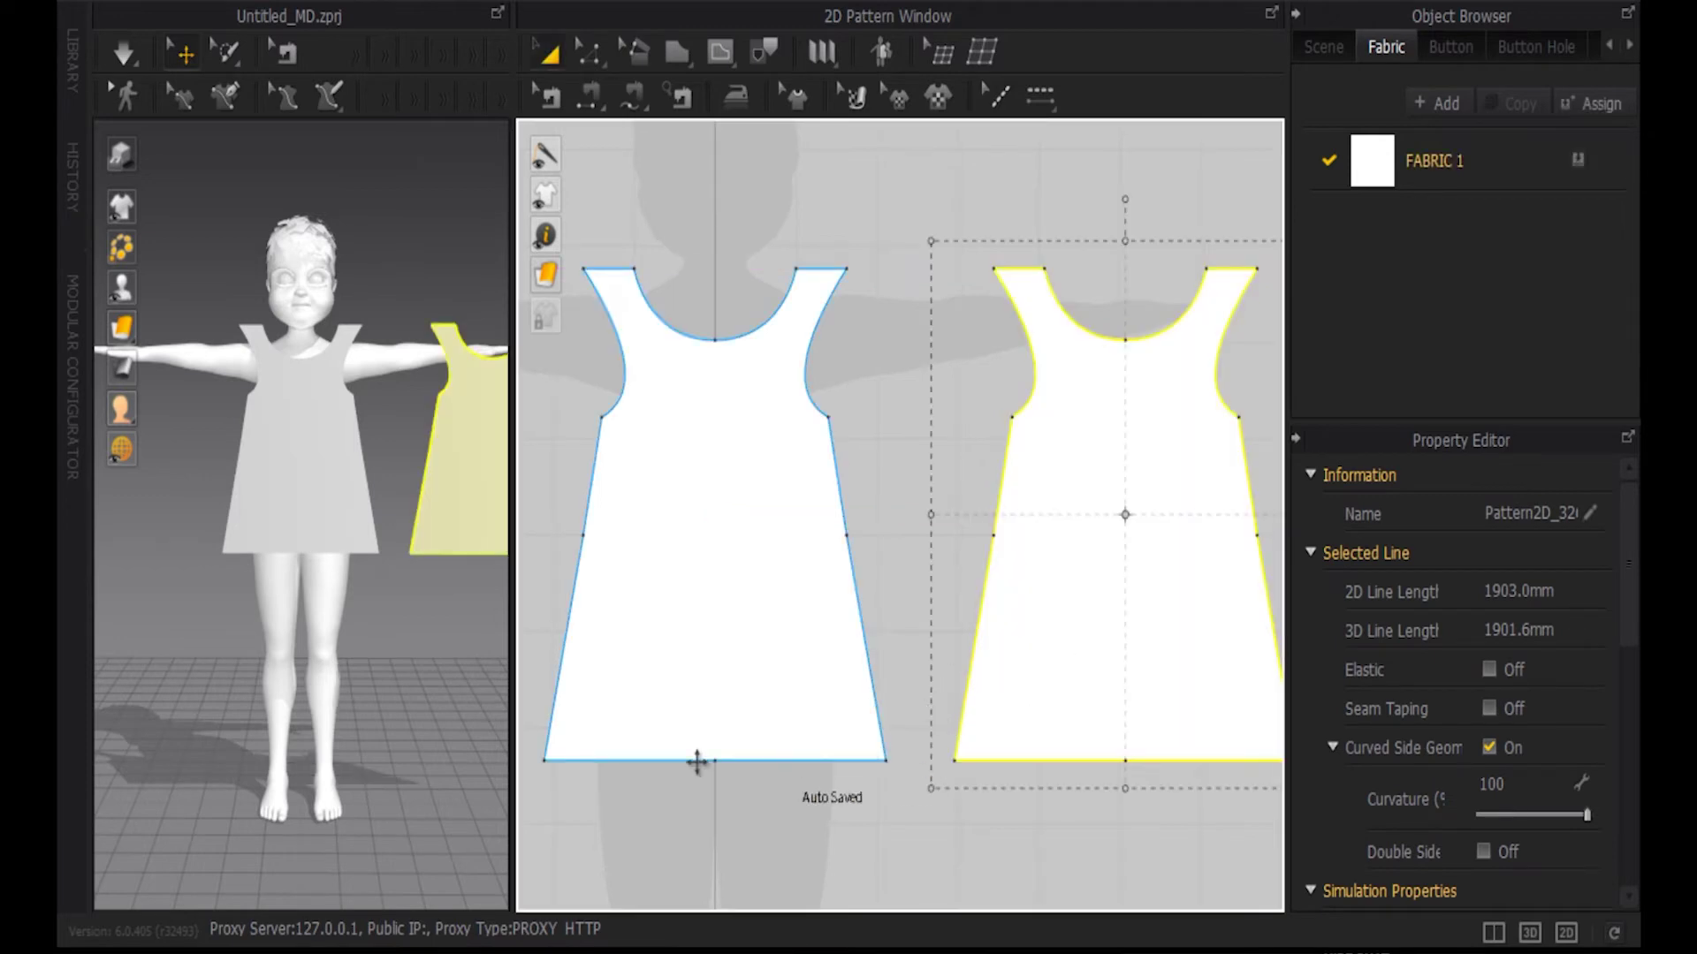
Step: Move the pasted dress pattern along the depth axis from in front of the avatar to behind its back
drag(511, 657, 1015, 685)
right_drag(875, 689, 683, 712)
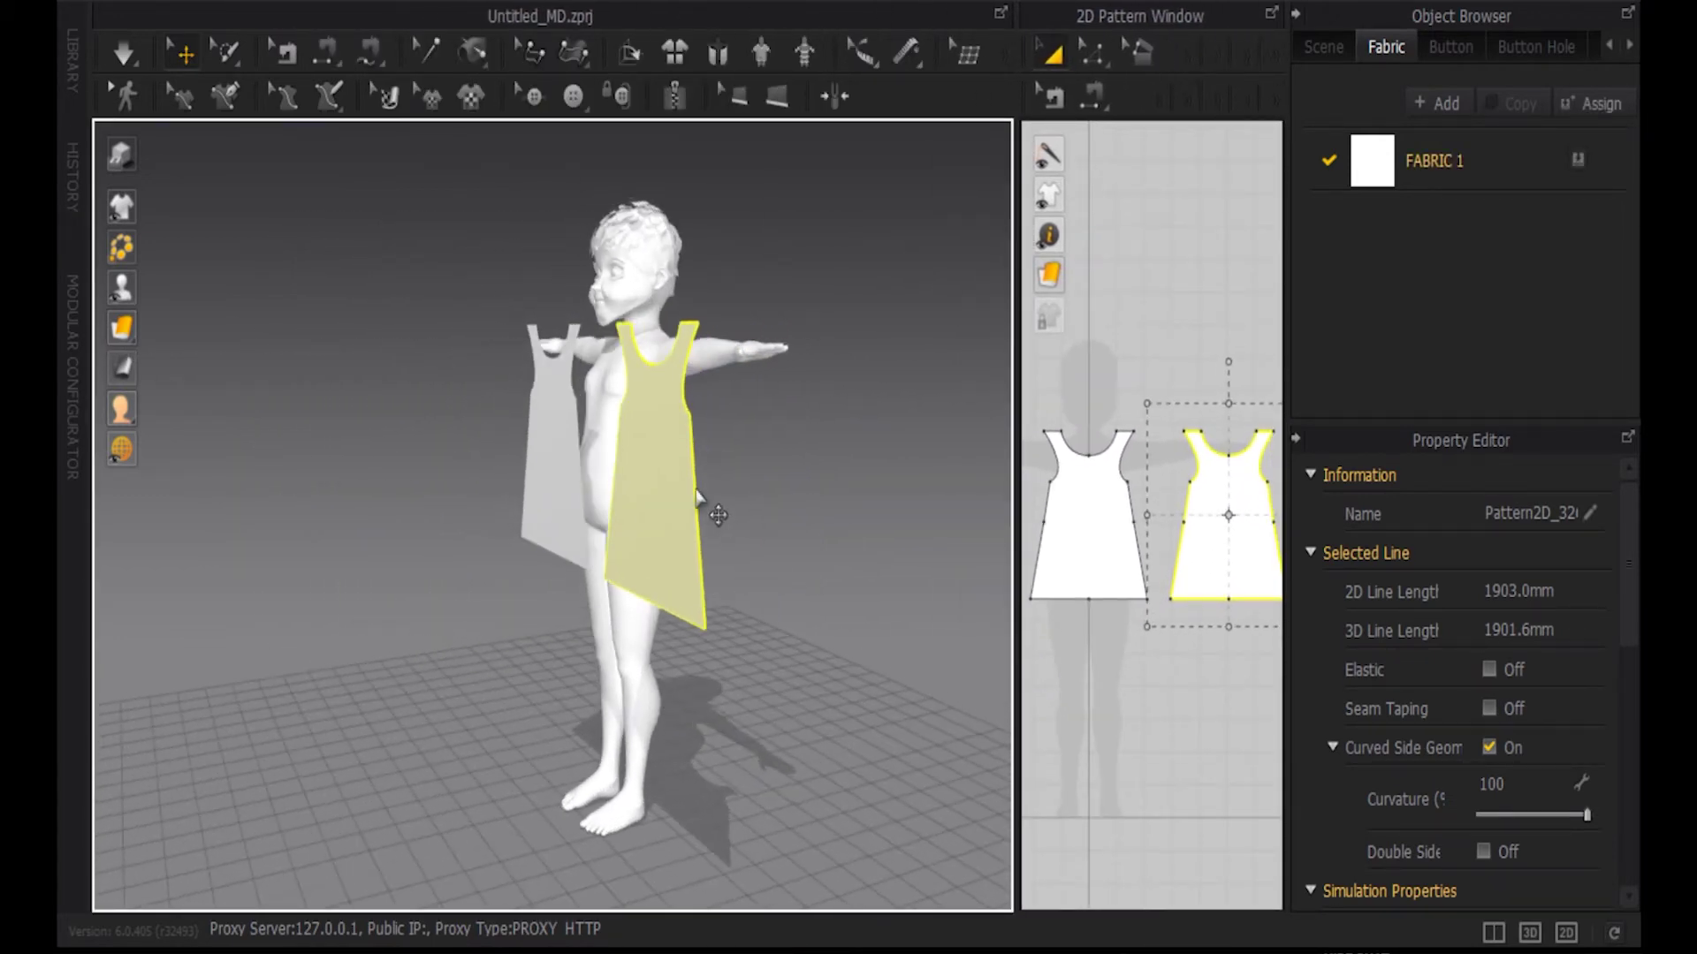
click(676, 500)
right_drag(928, 535, 796, 583)
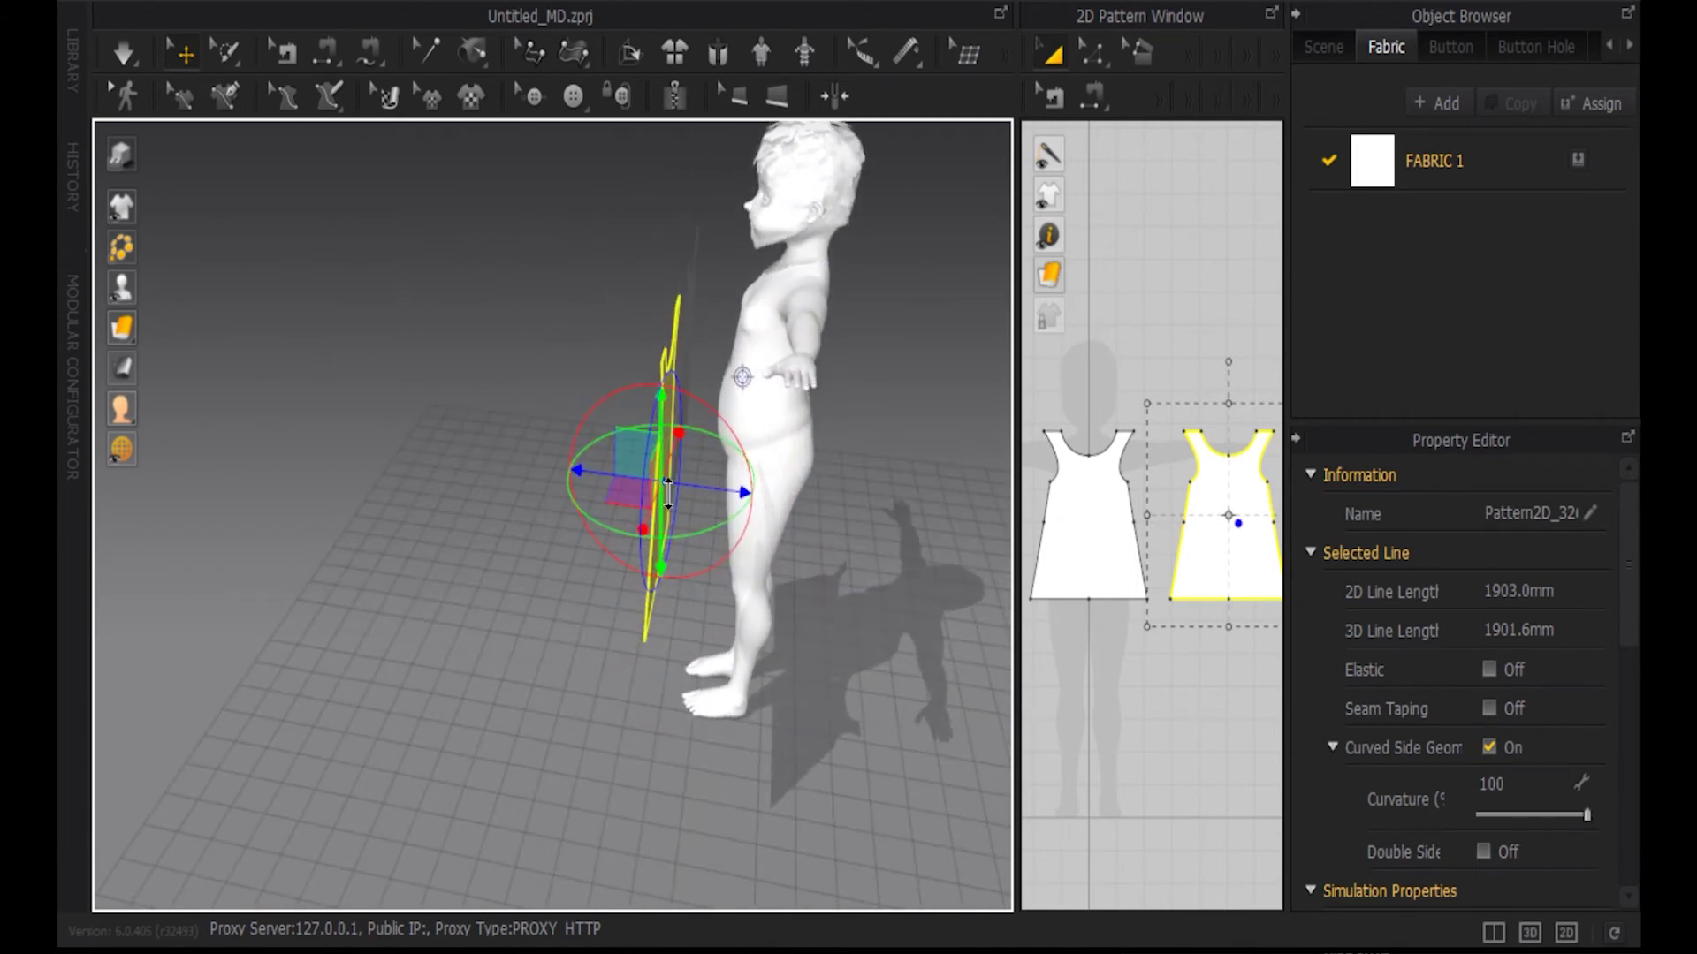
drag(714, 482, 890, 500)
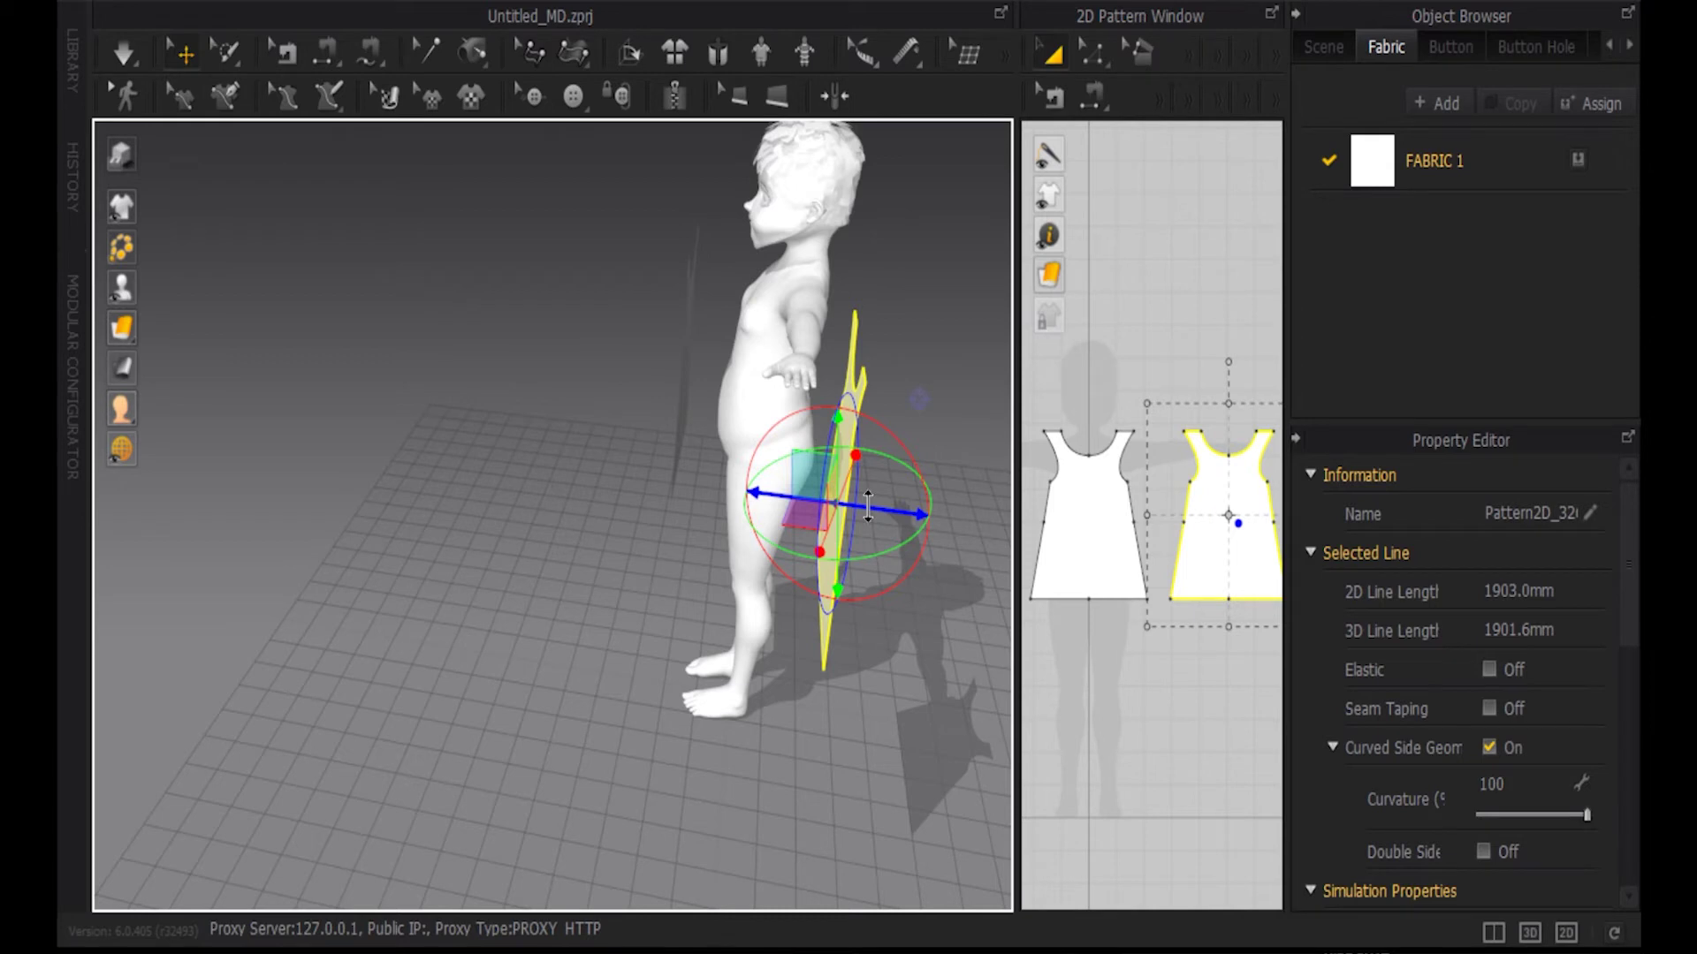
right_drag(760, 656, 452, 574)
drag(445, 574, 689, 567)
right_click(417, 579)
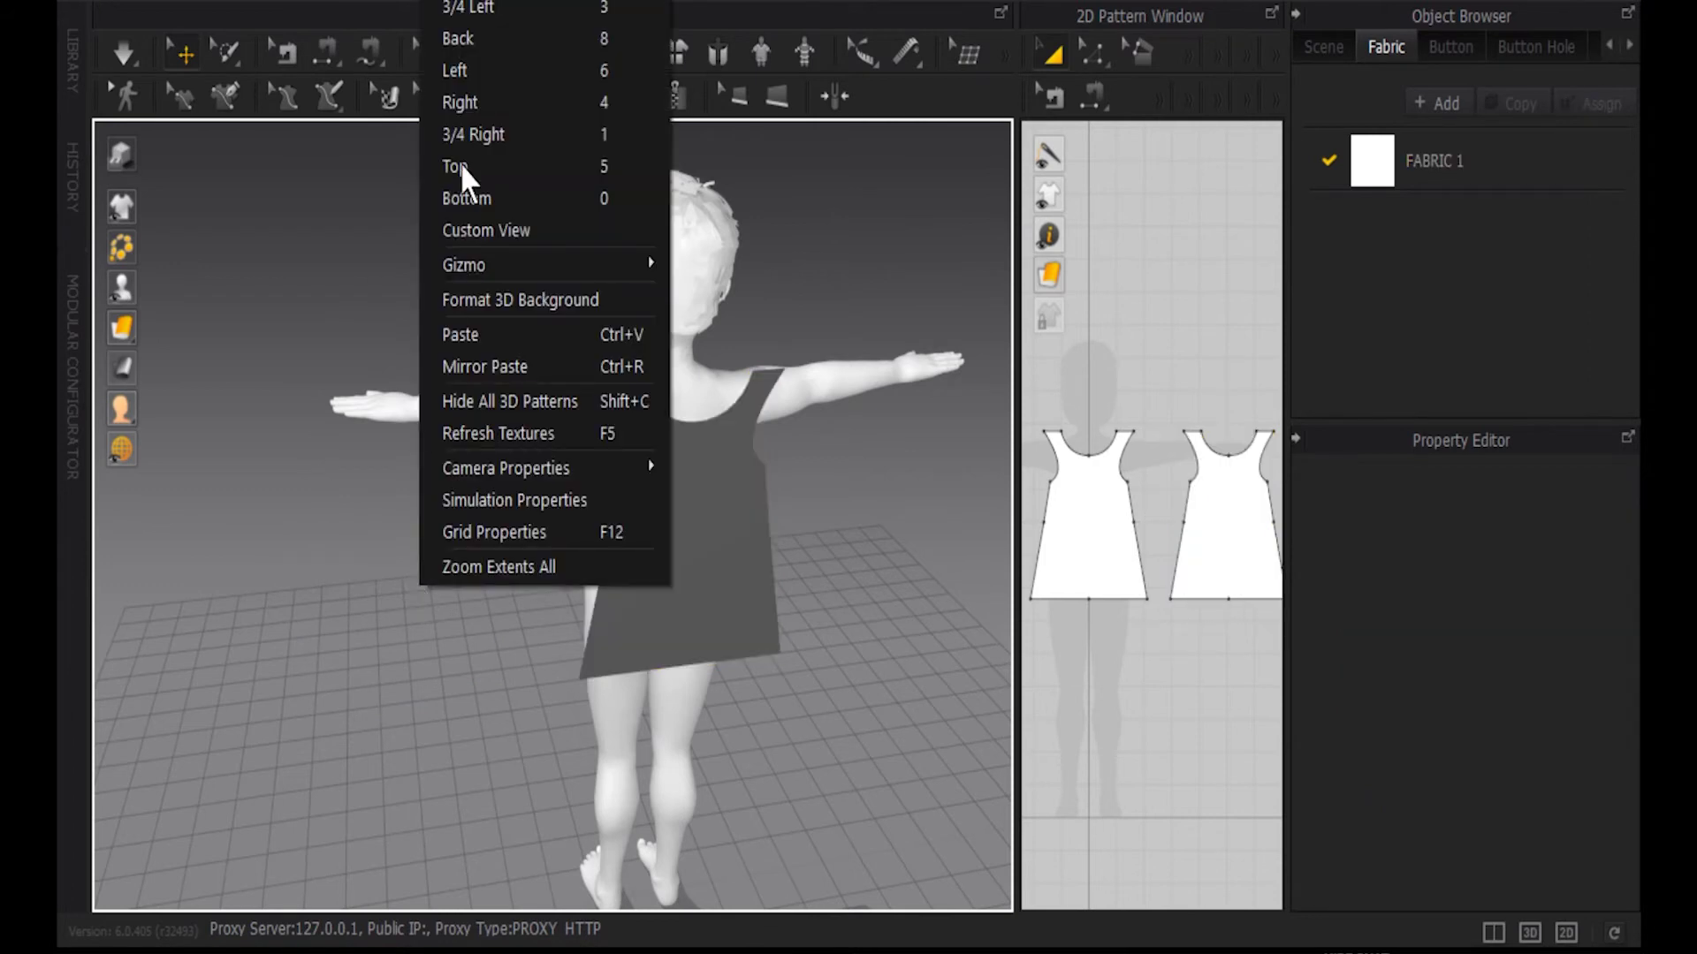
click(493, 40)
scroll(713, 516, up, 5)
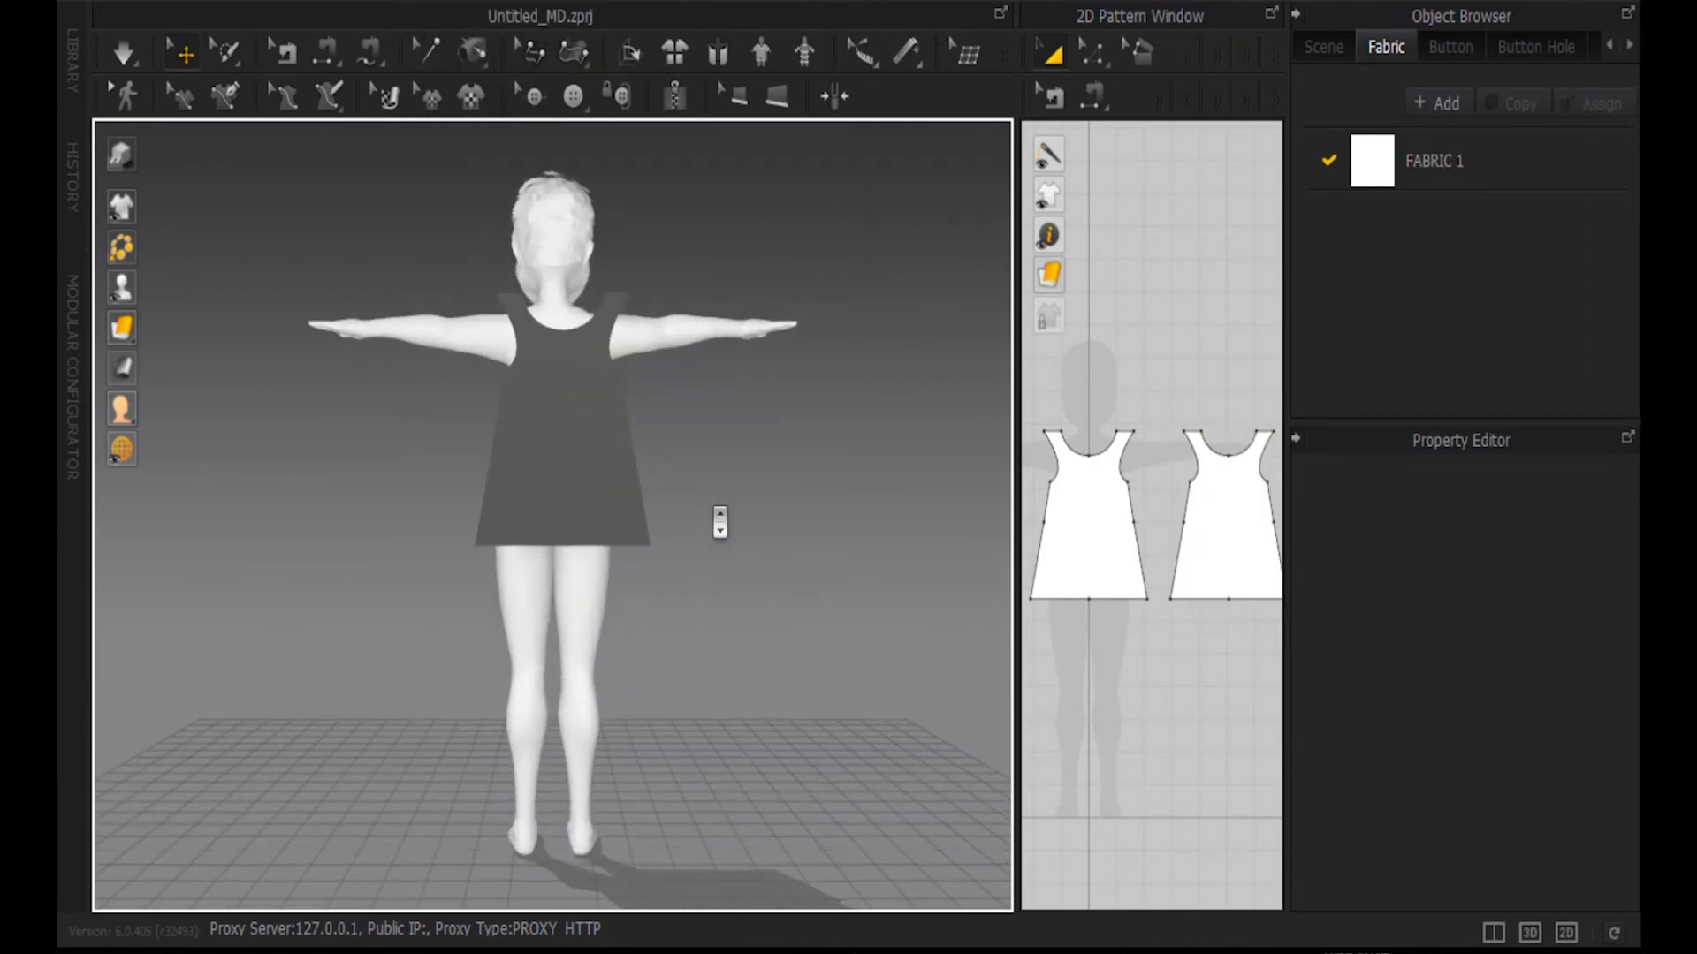
Step: Move the front dress pattern along the depth axis closer to the avatar's belly
right_drag(878, 477, 742, 591)
click(438, 415)
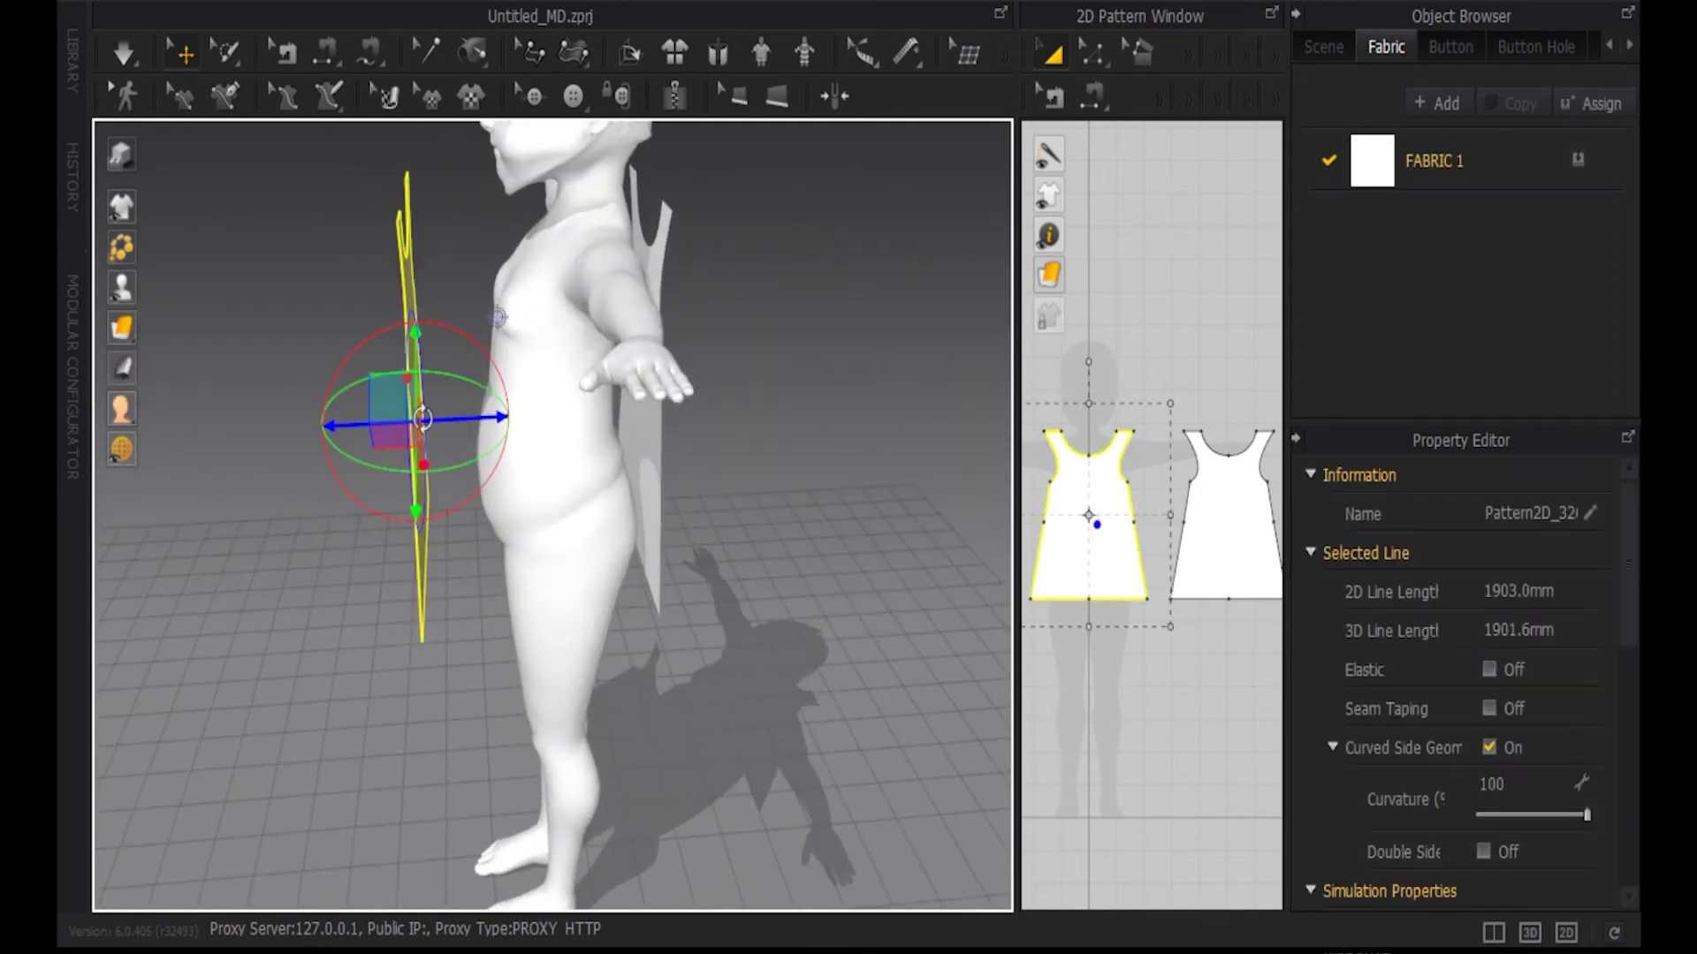
drag(462, 424, 501, 423)
right_drag(500, 422, 844, 658)
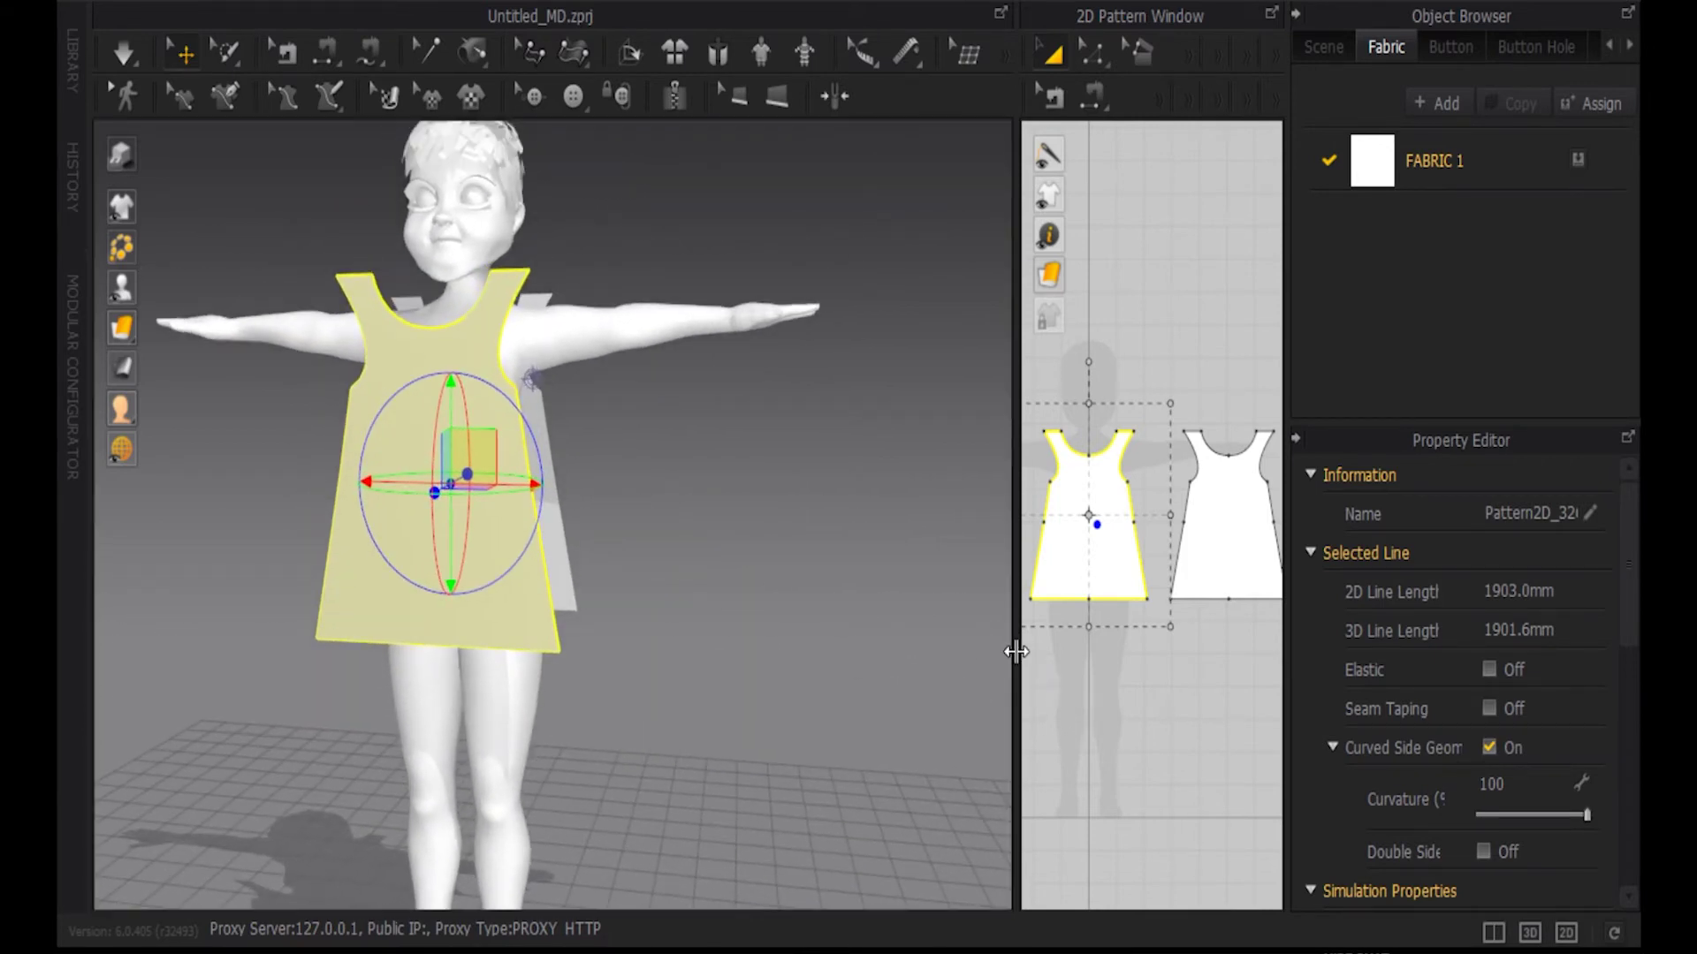
Step: Sew the upper and lower side edges of the front dress pattern to the matching back-pattern edges on the avatar's left side
drag(1017, 654, 568, 667)
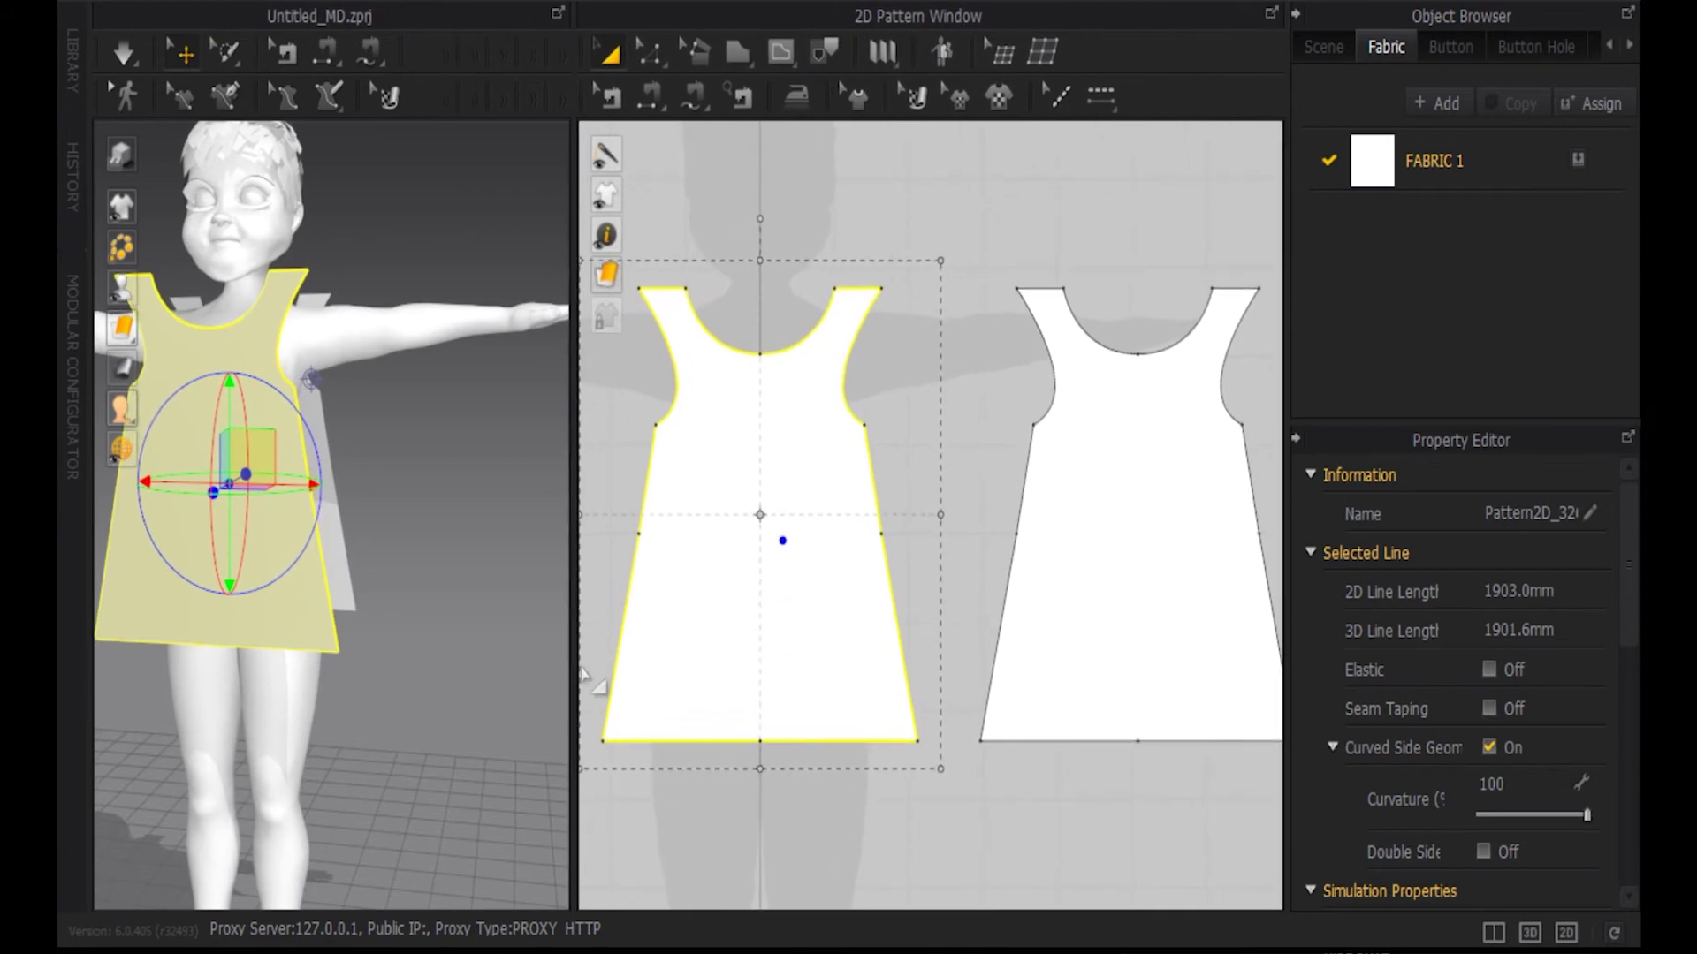
scroll(863, 651, down, 1)
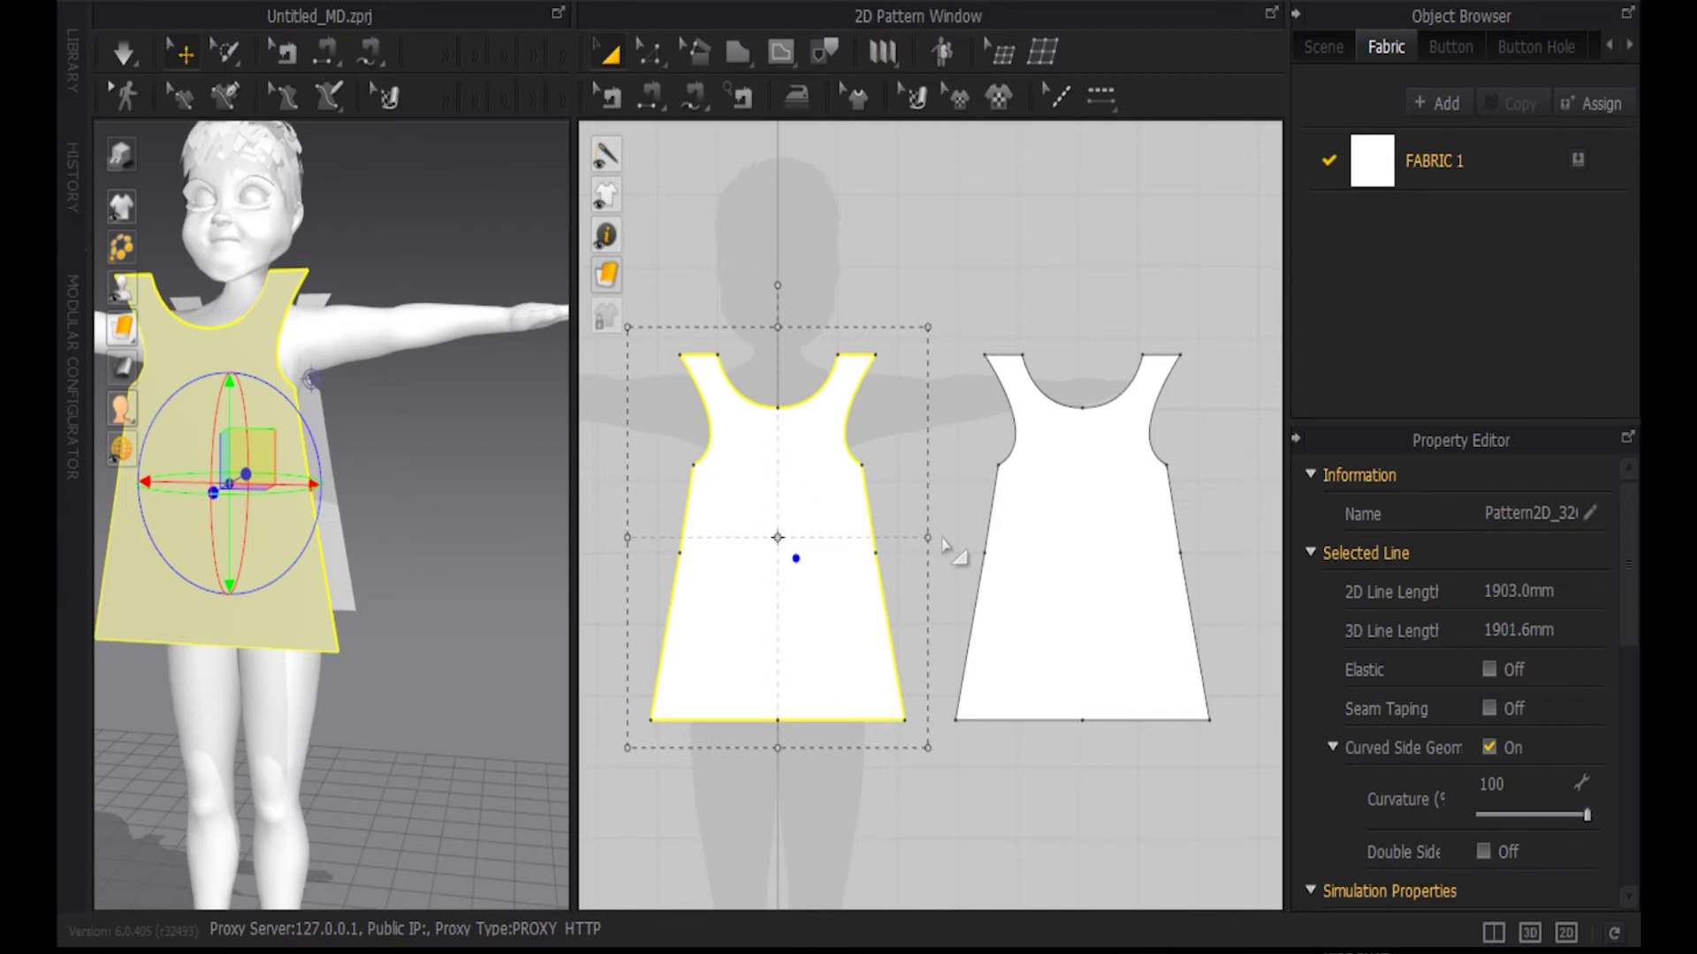
click(650, 97)
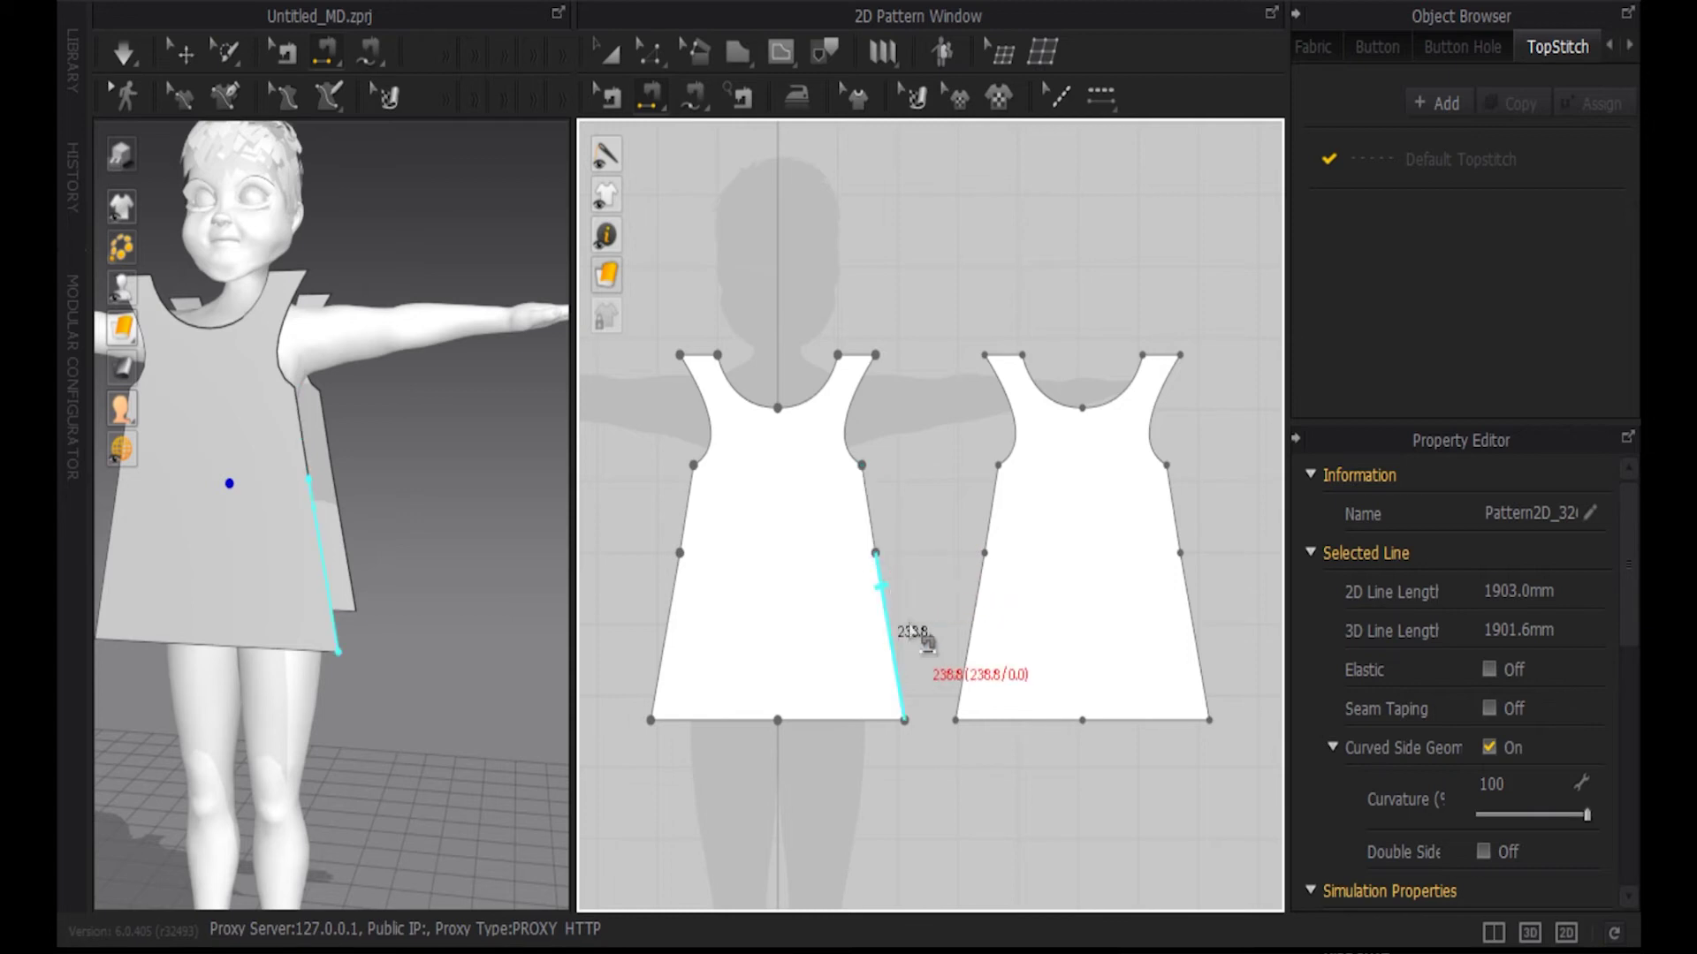
click(878, 541)
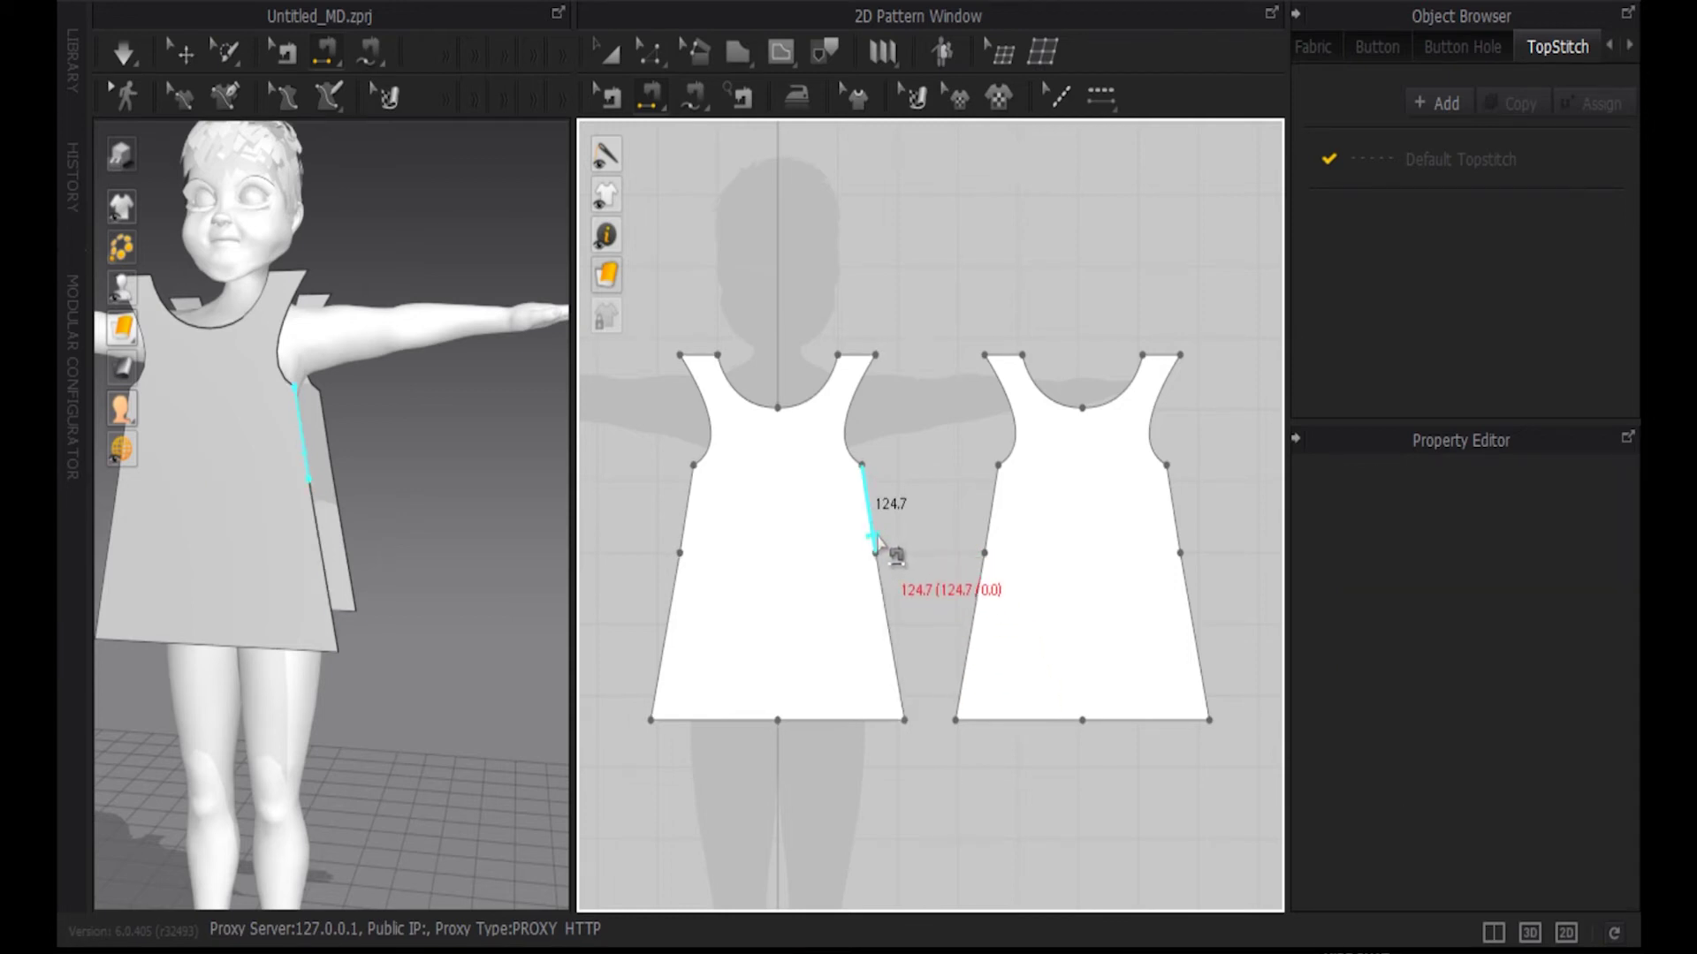
click(1179, 541)
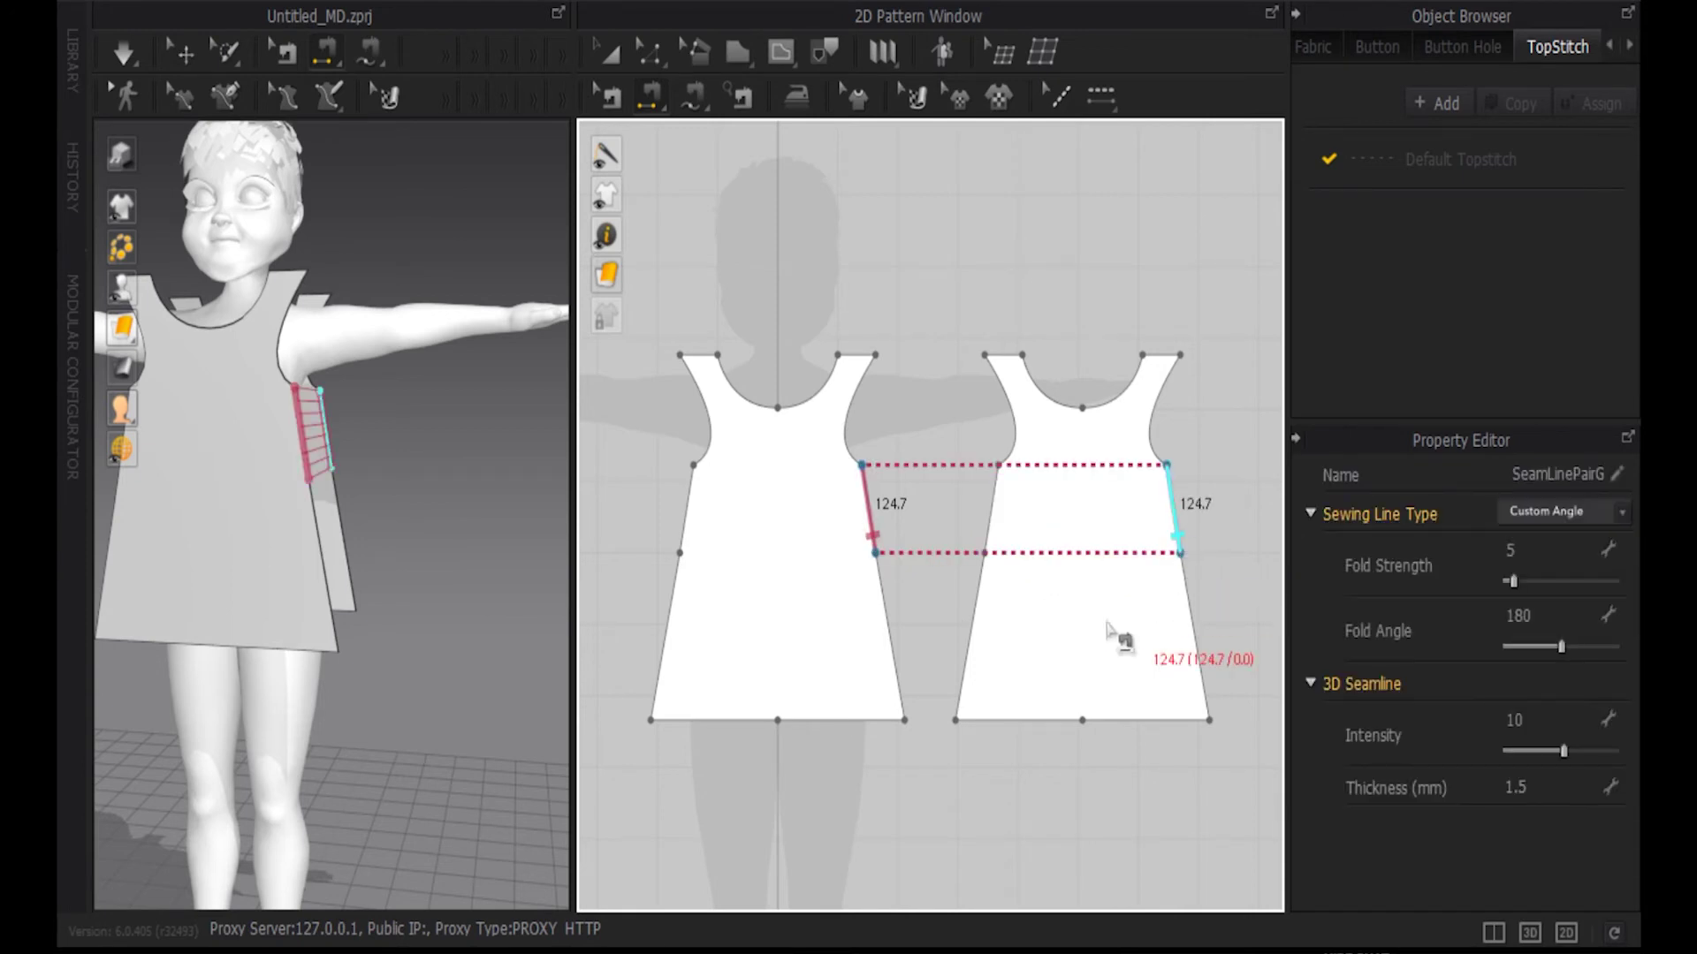
click(904, 695)
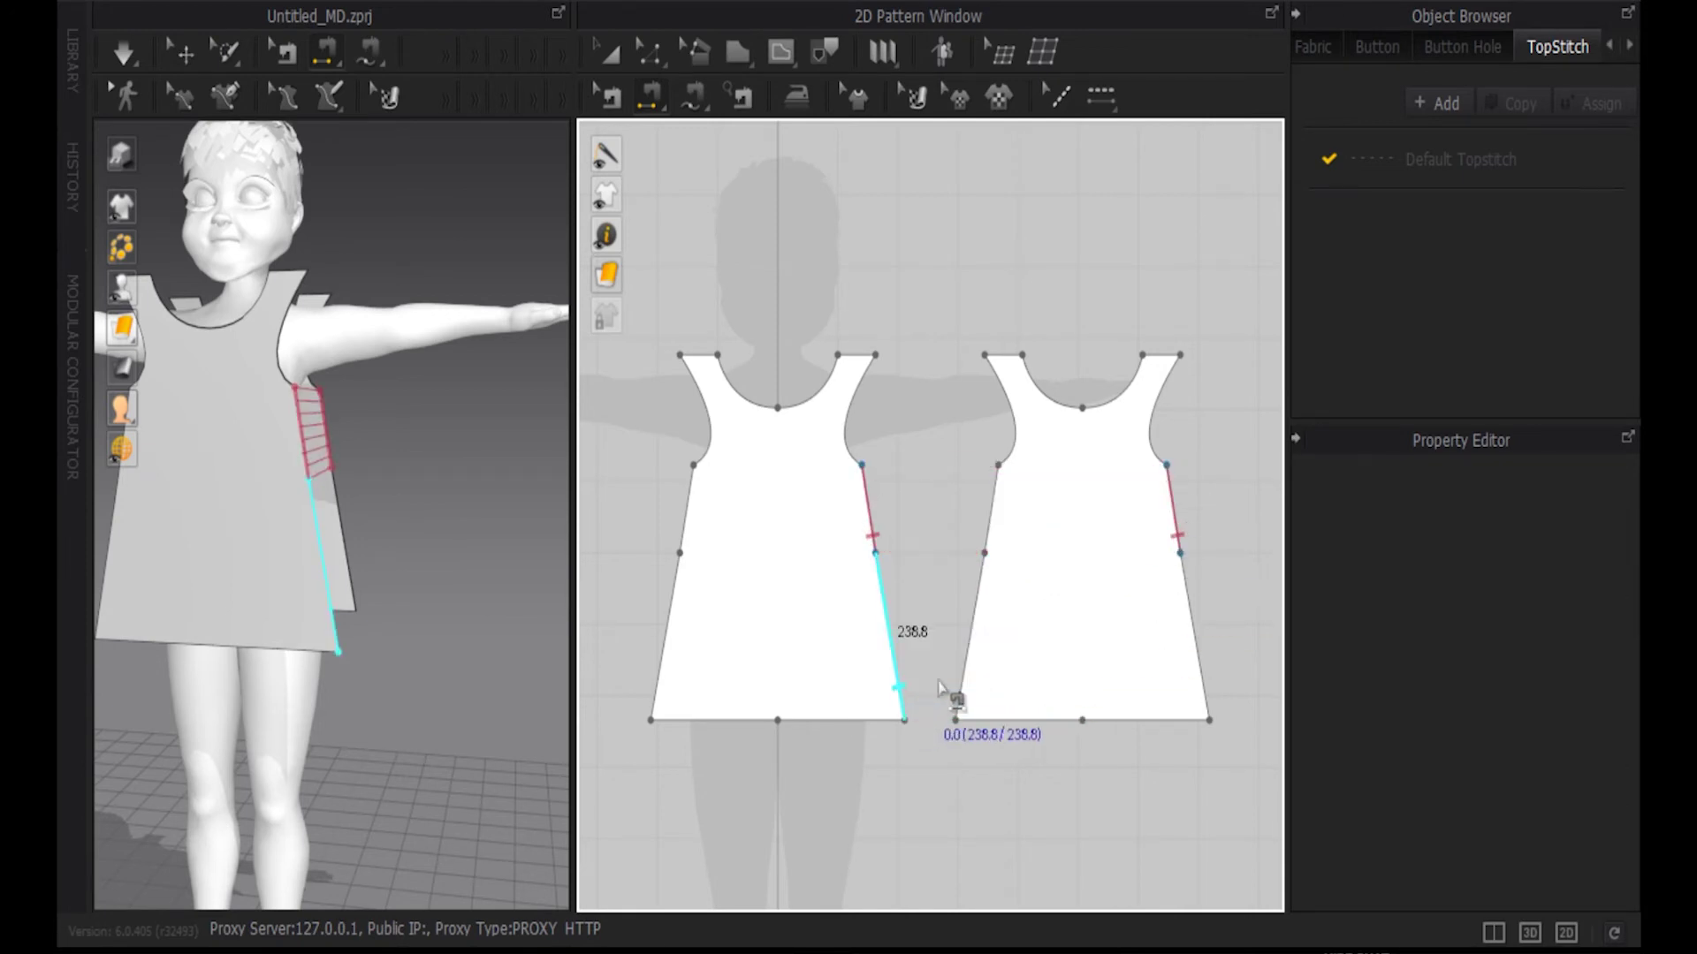
click(1203, 687)
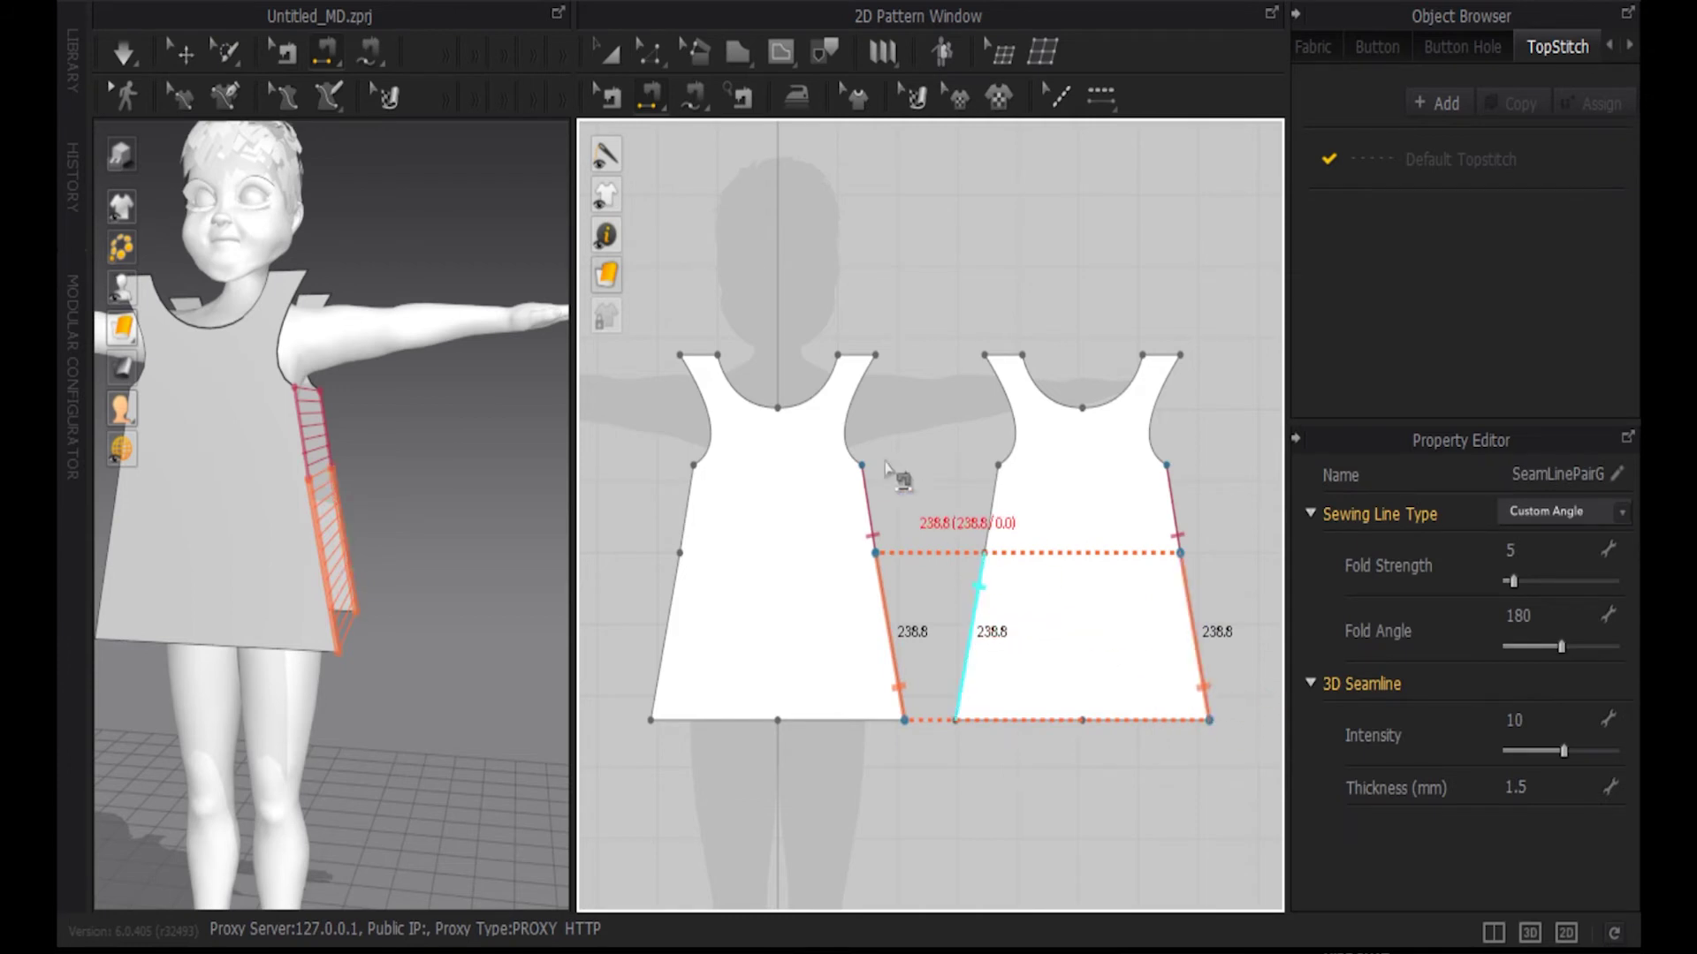
Step: Sew the upper and lower side edges of the front and back patterns together on the avatar's right side
click(685, 541)
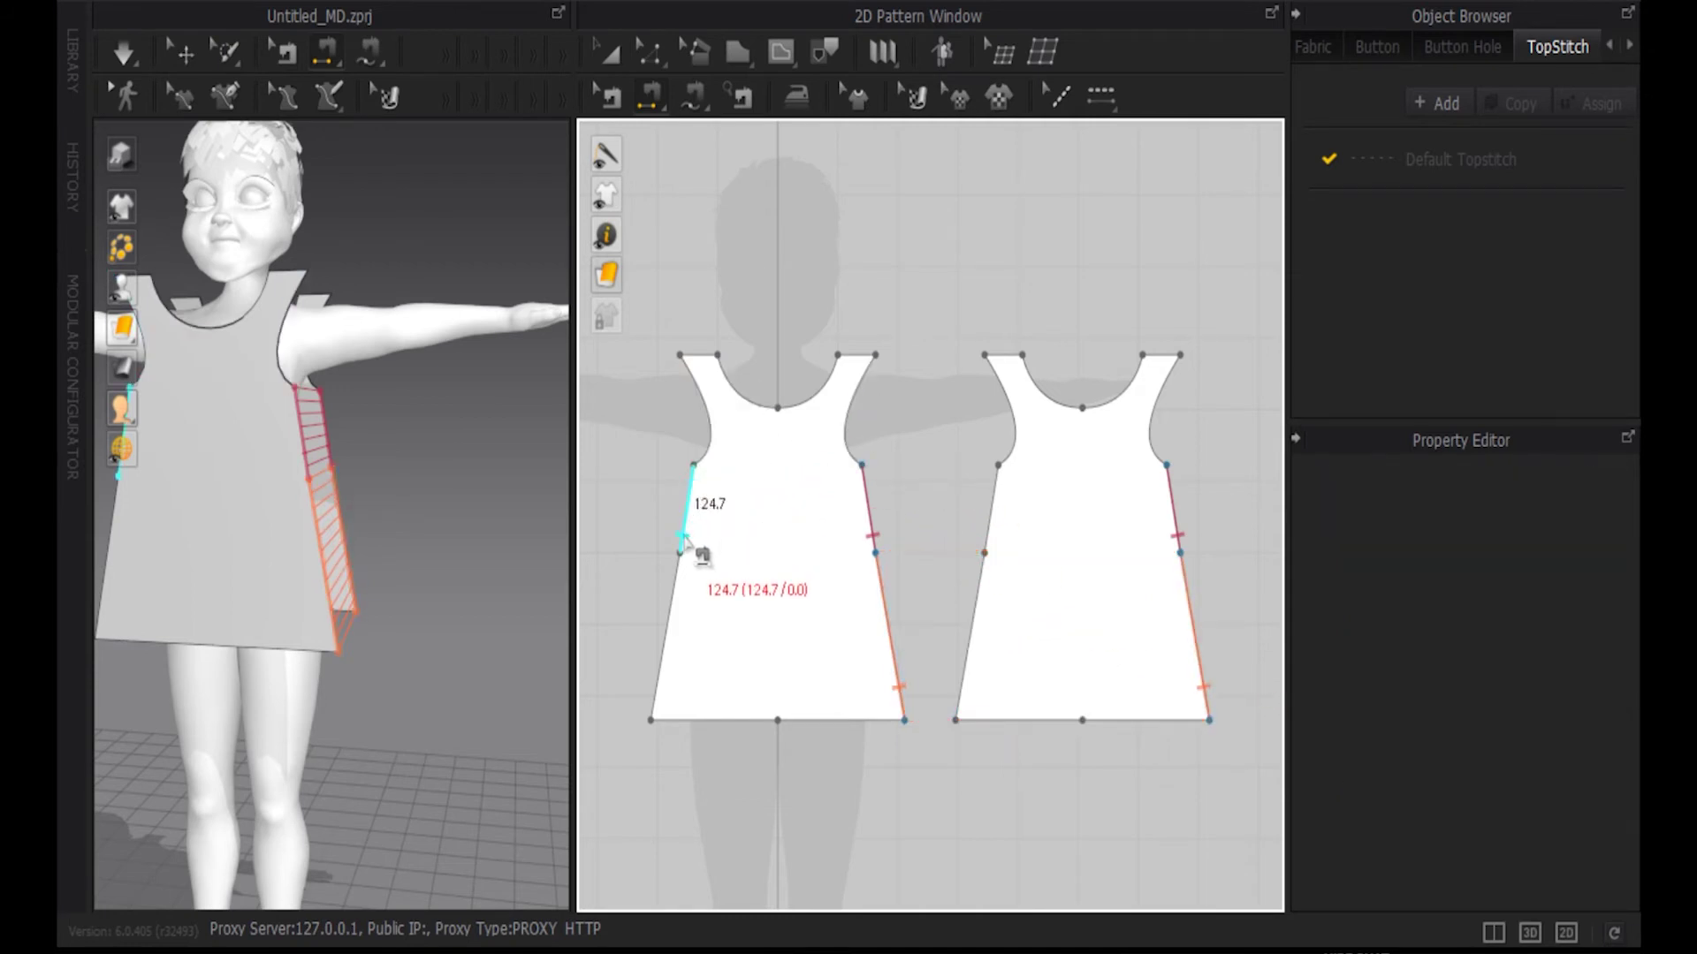
click(982, 539)
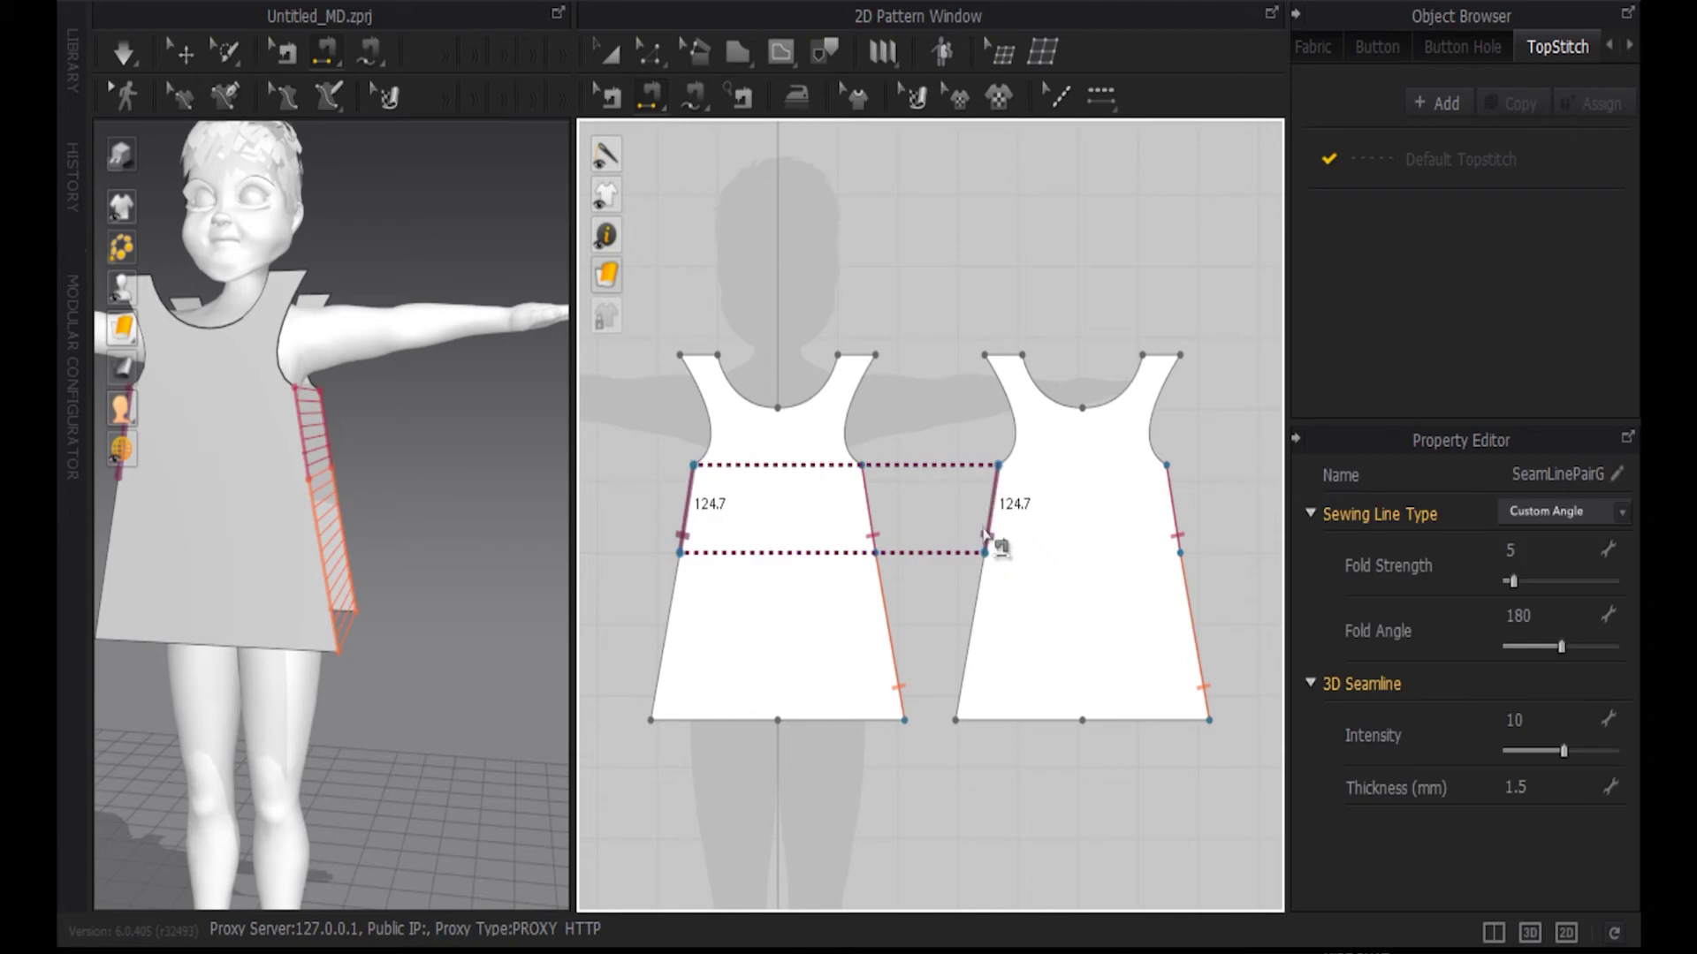
click(657, 690)
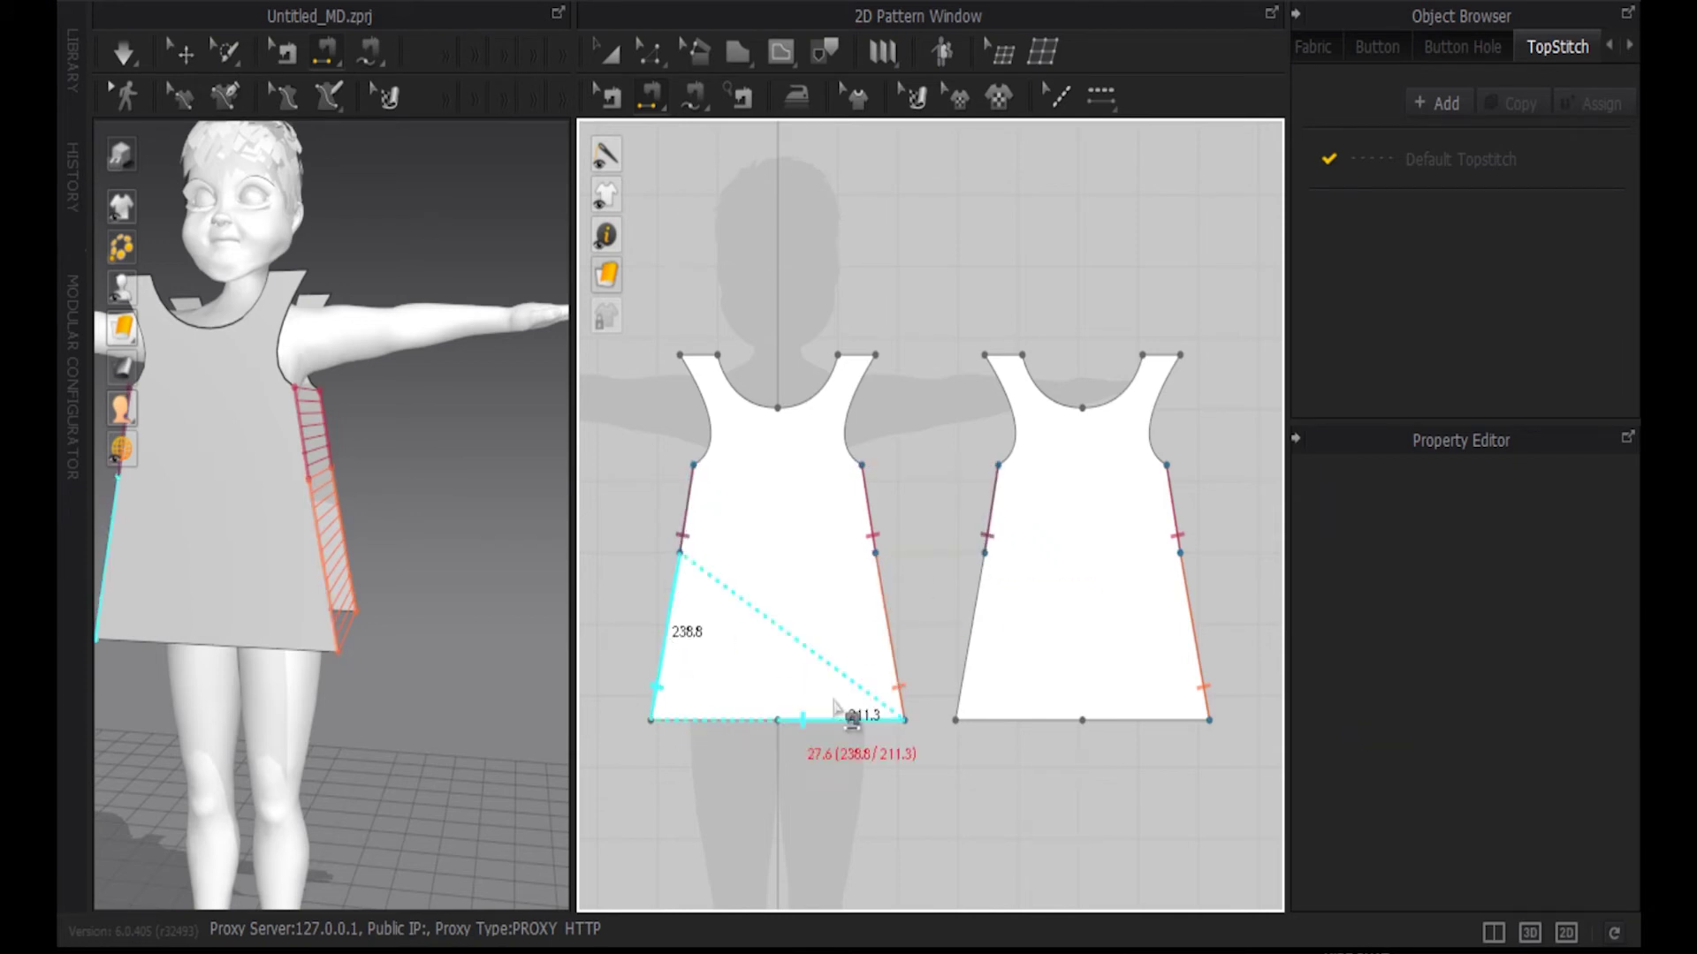
click(957, 683)
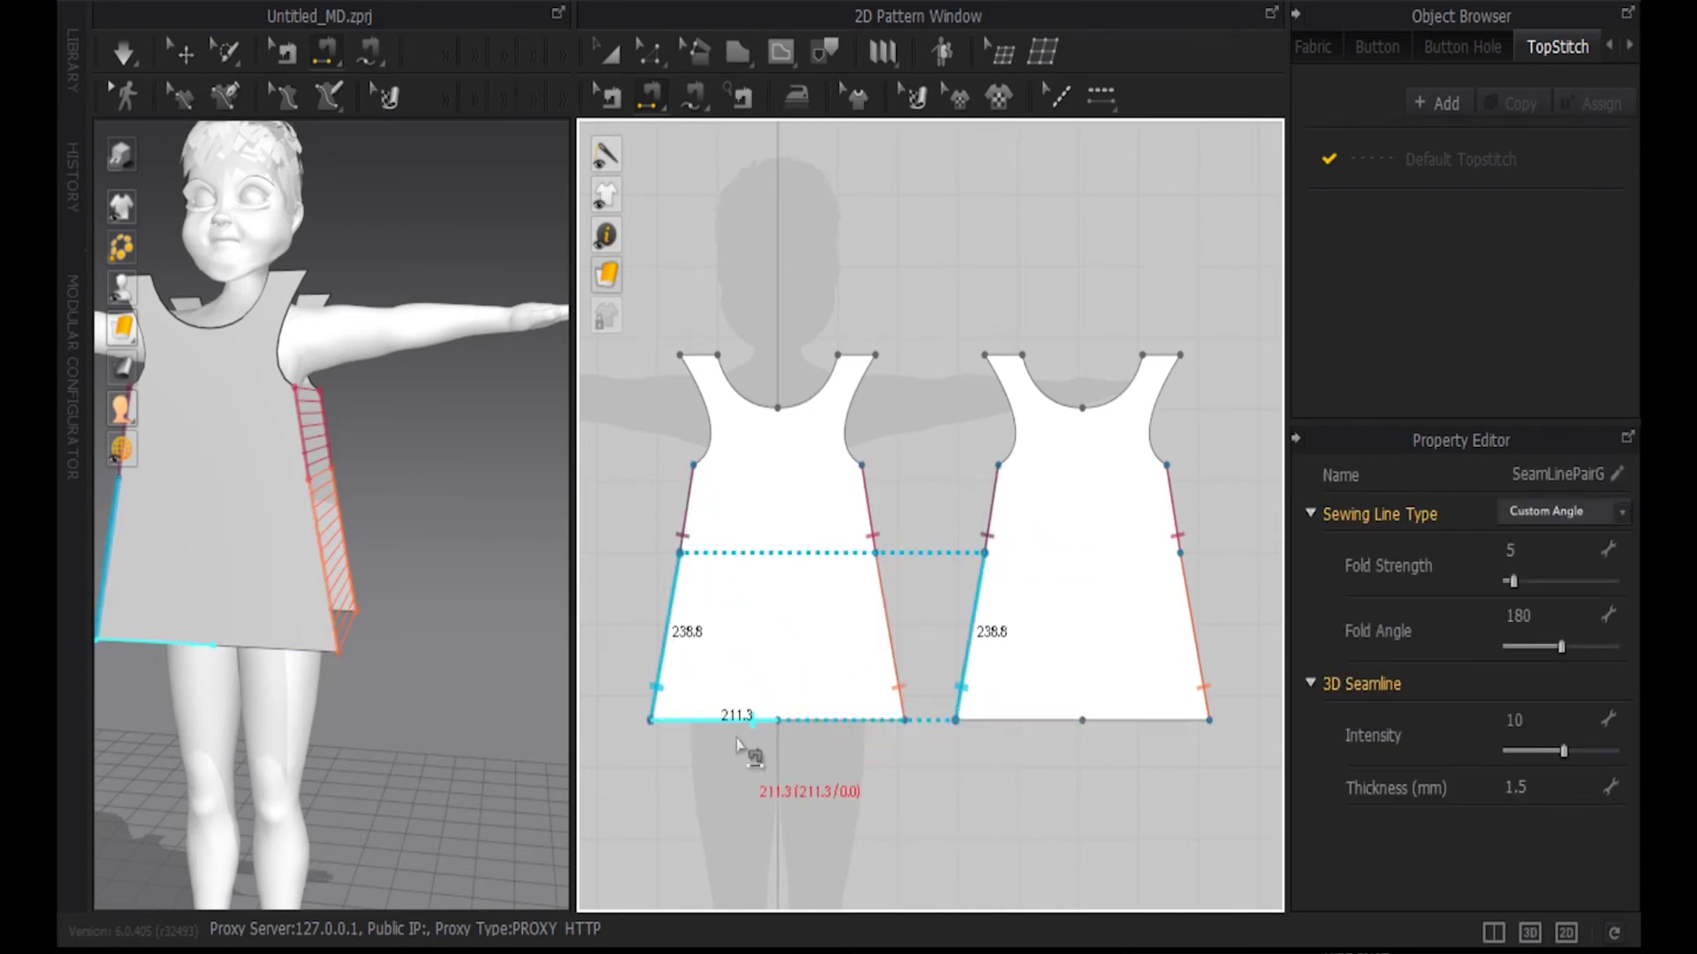
Step: Convert the centre points of the front pattern's hem and neckline to curve points
click(650, 55)
click(779, 722)
right_click(779, 723)
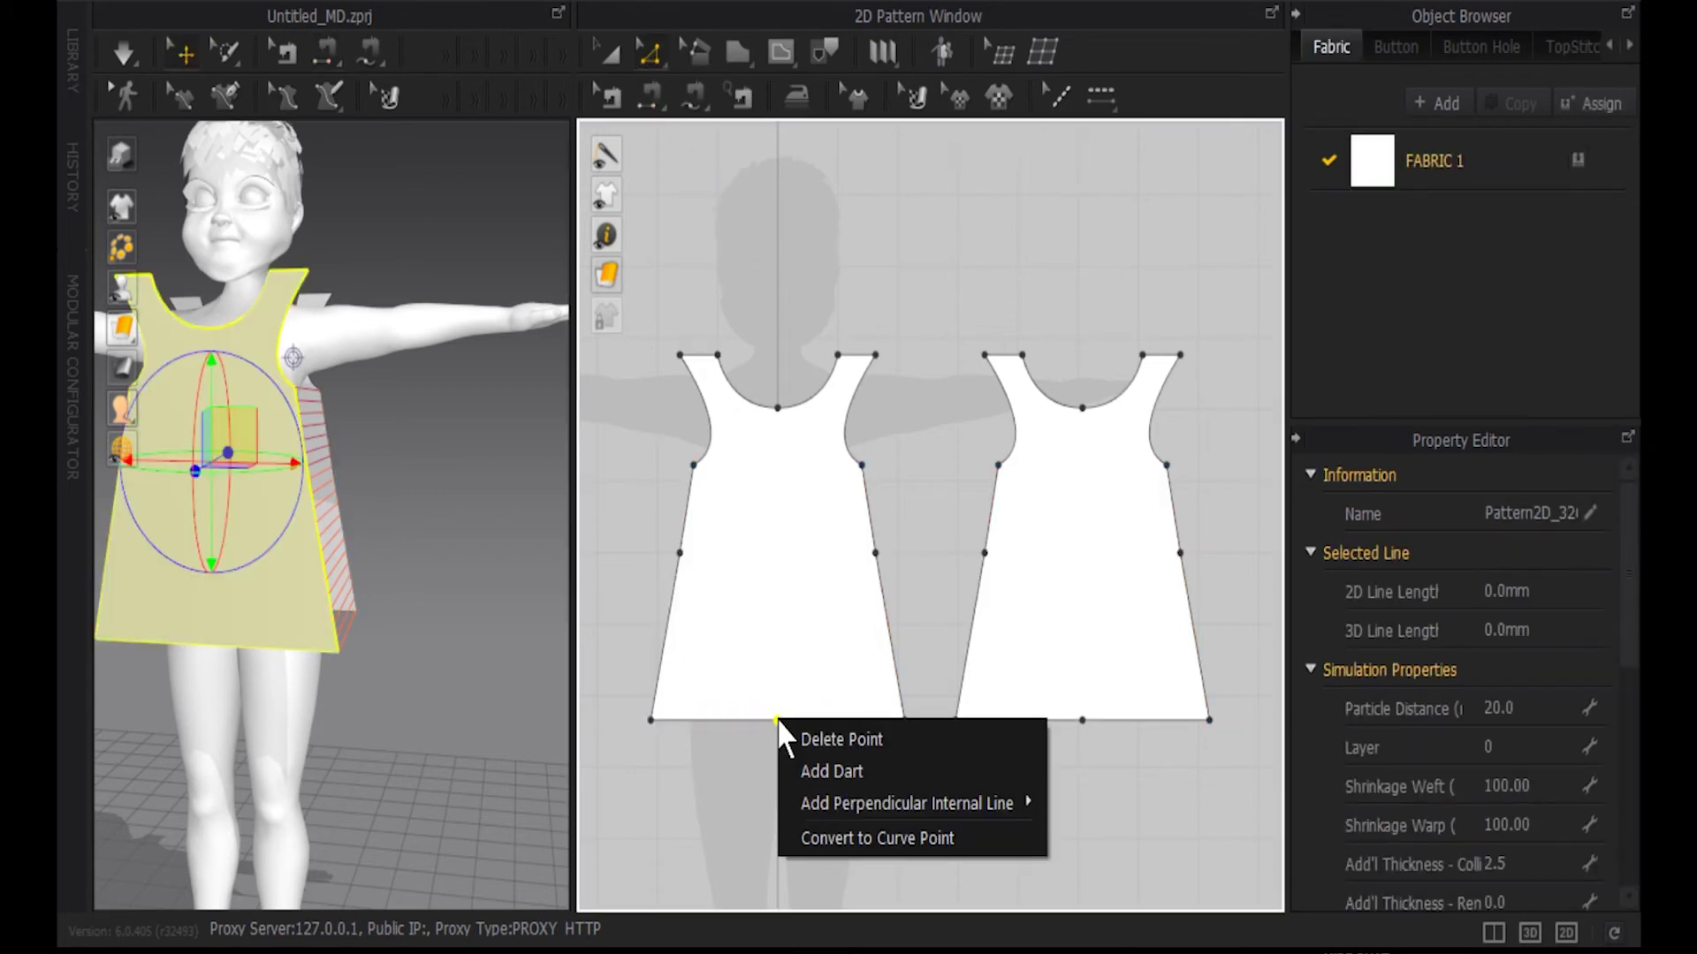
click(884, 840)
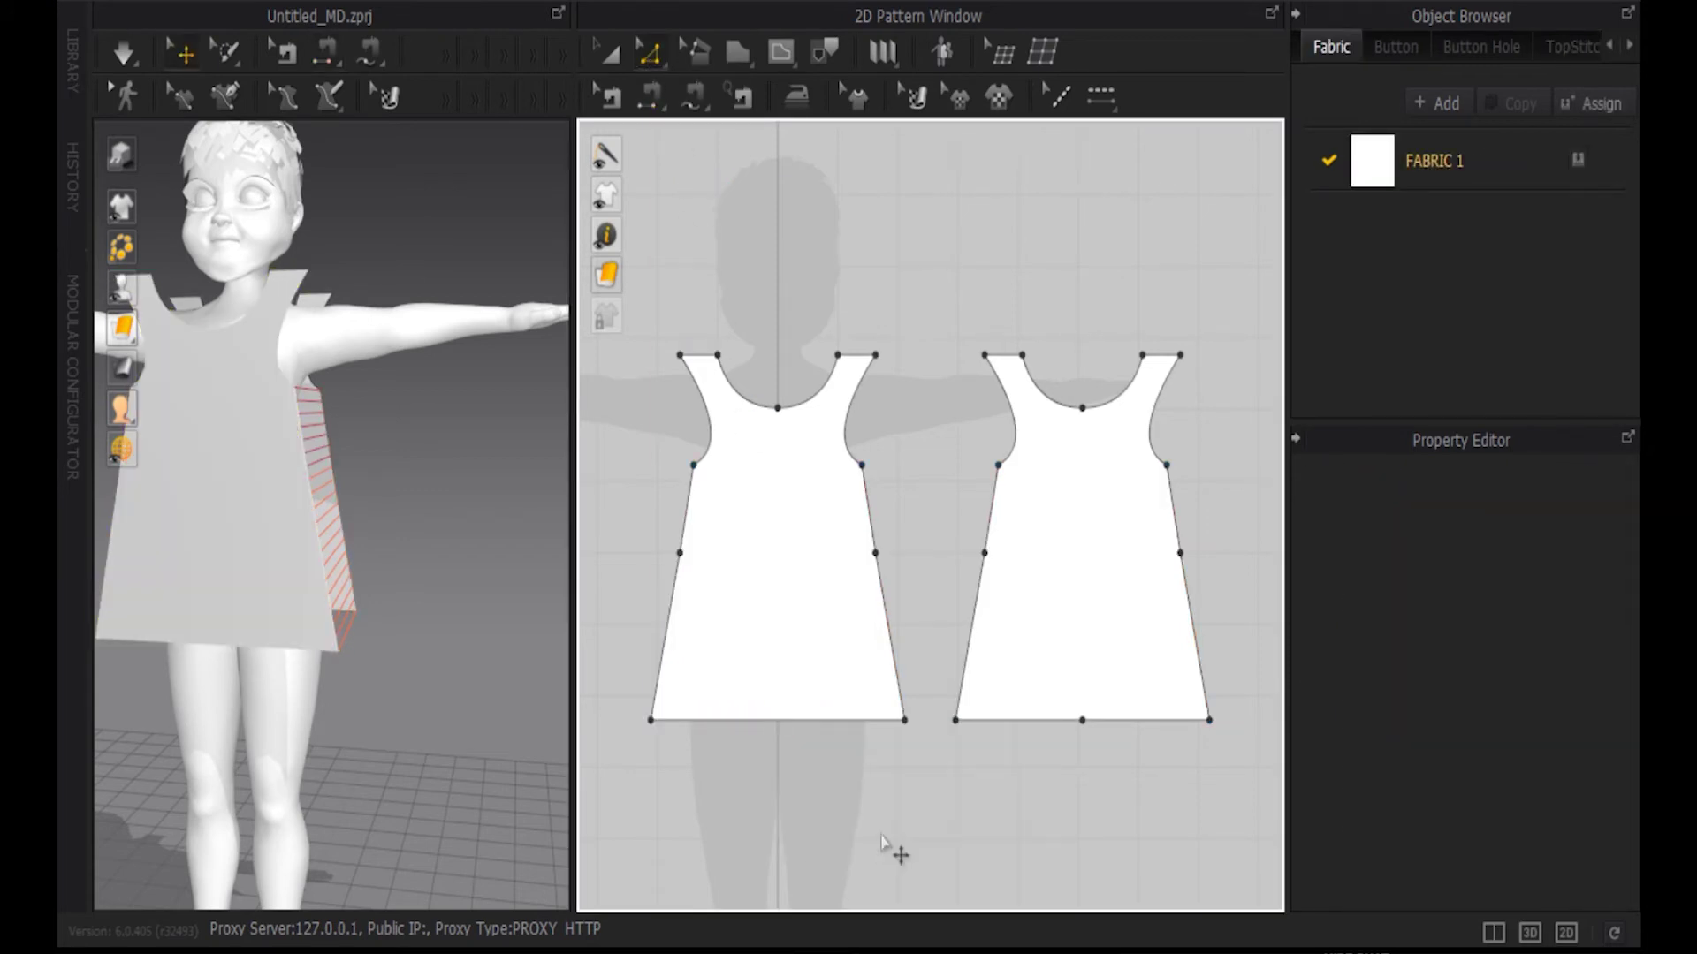
click(777, 409)
right_click(778, 409)
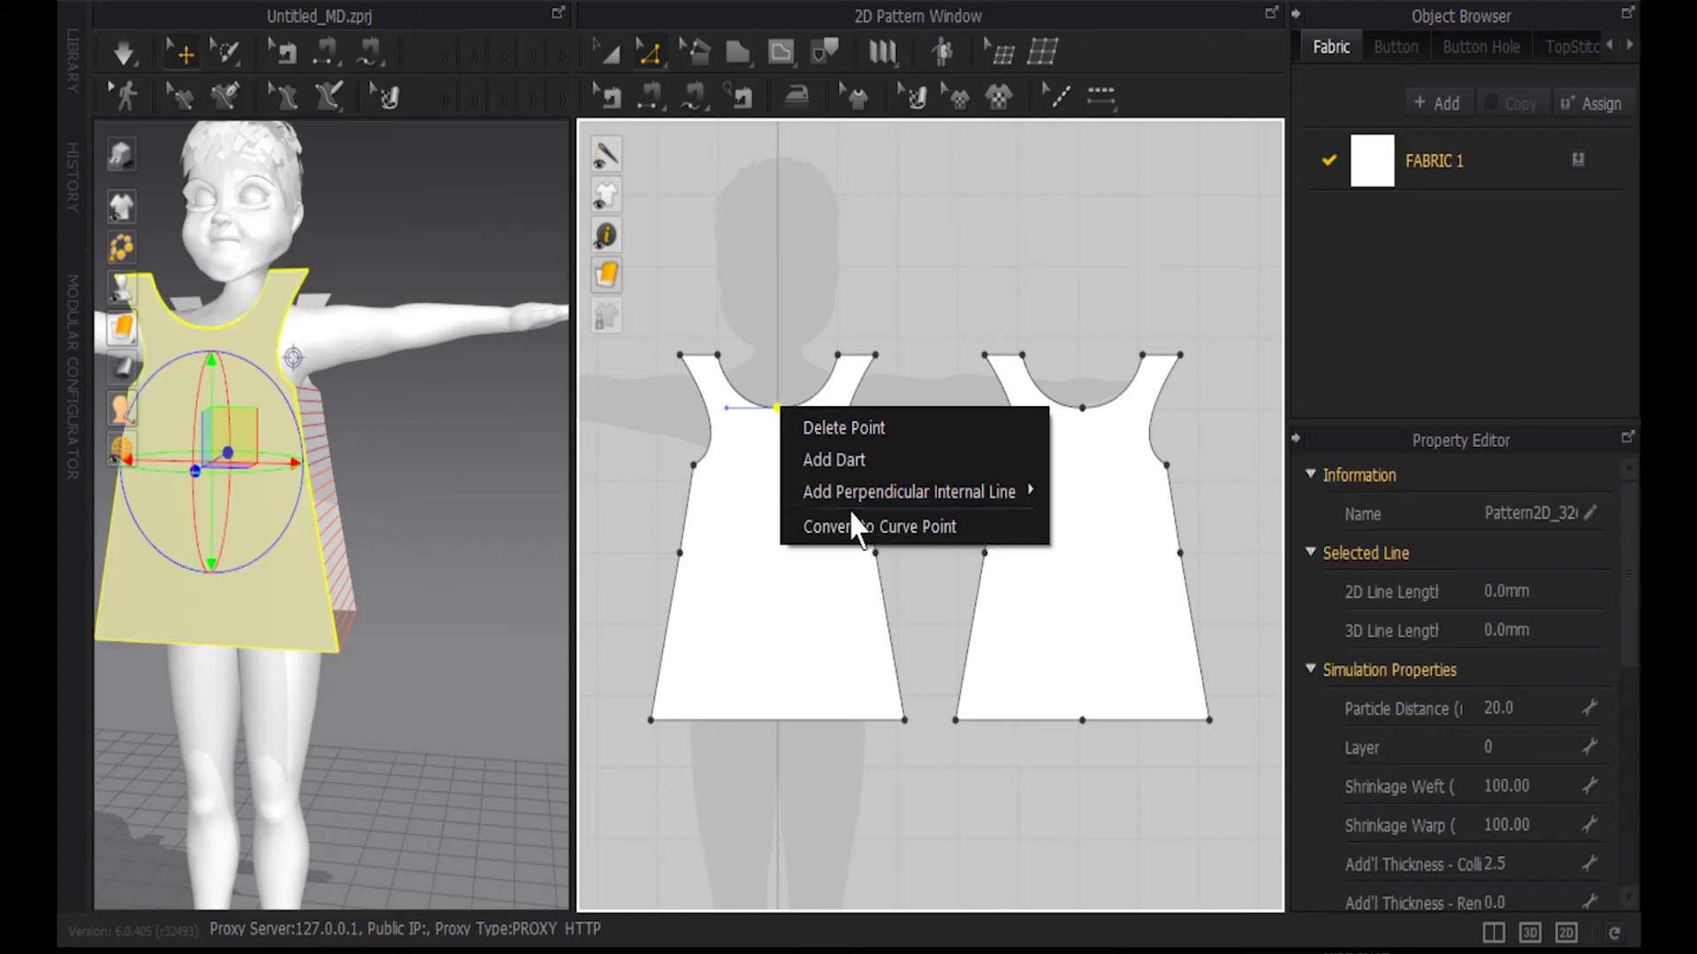
click(866, 527)
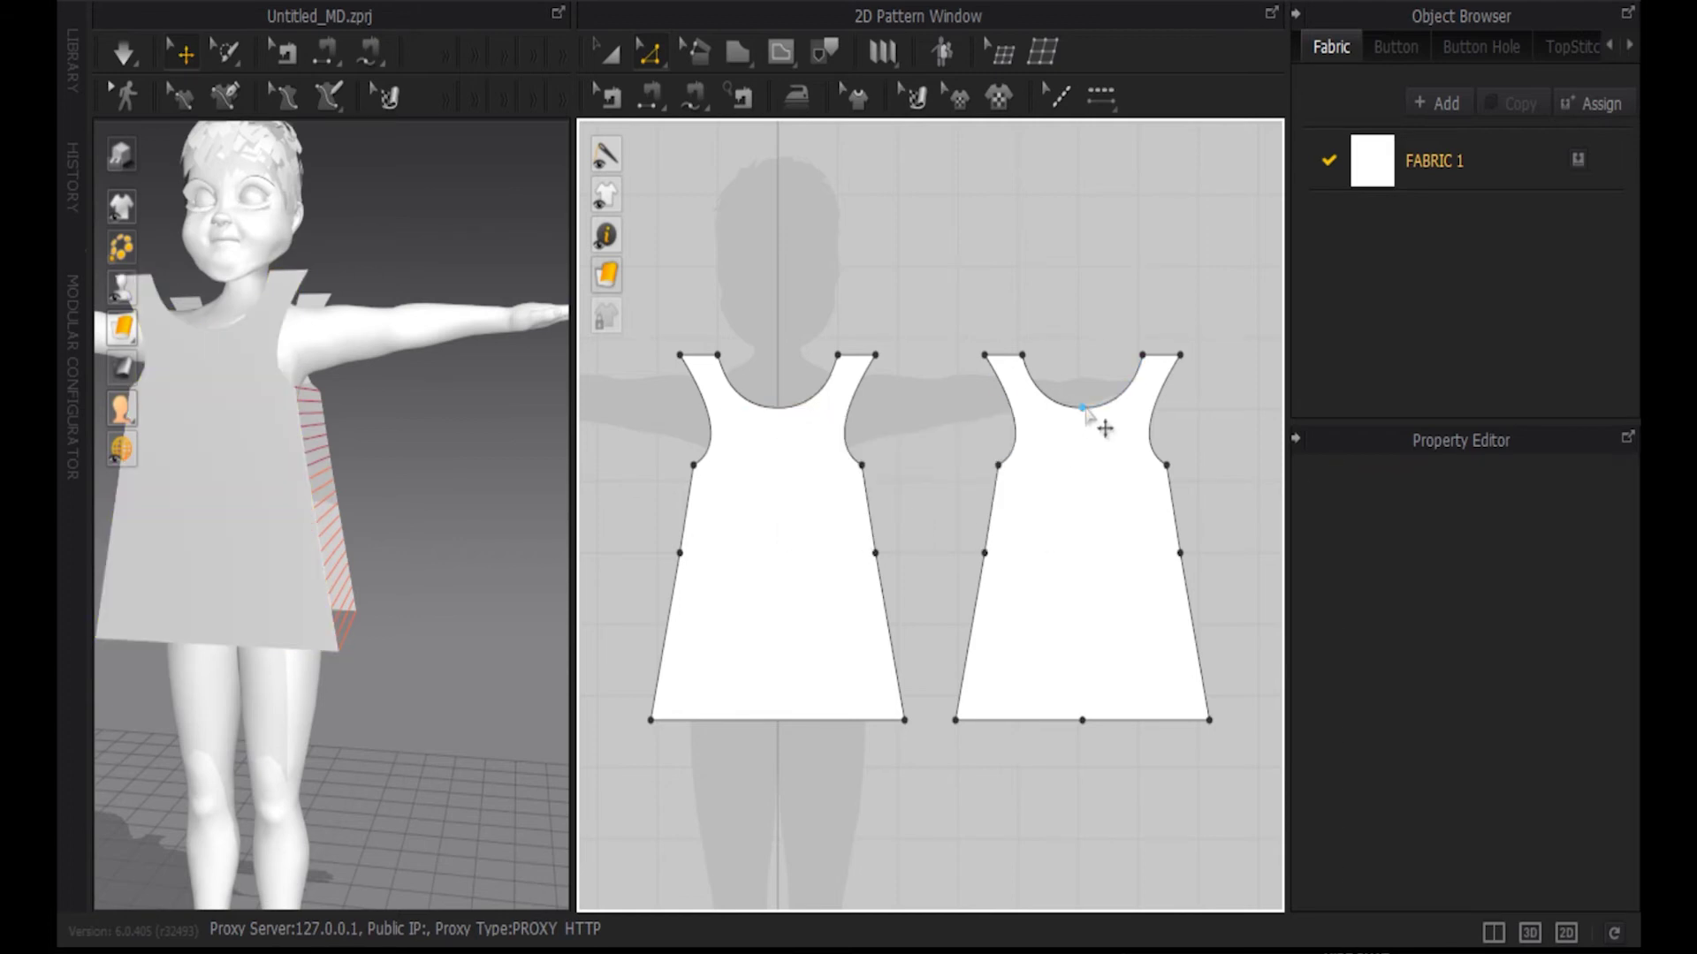
Step: Raise the back neckline's centre point to make the neckline shallower, and convert it and the back hem's centre point to curve points
click(1082, 408)
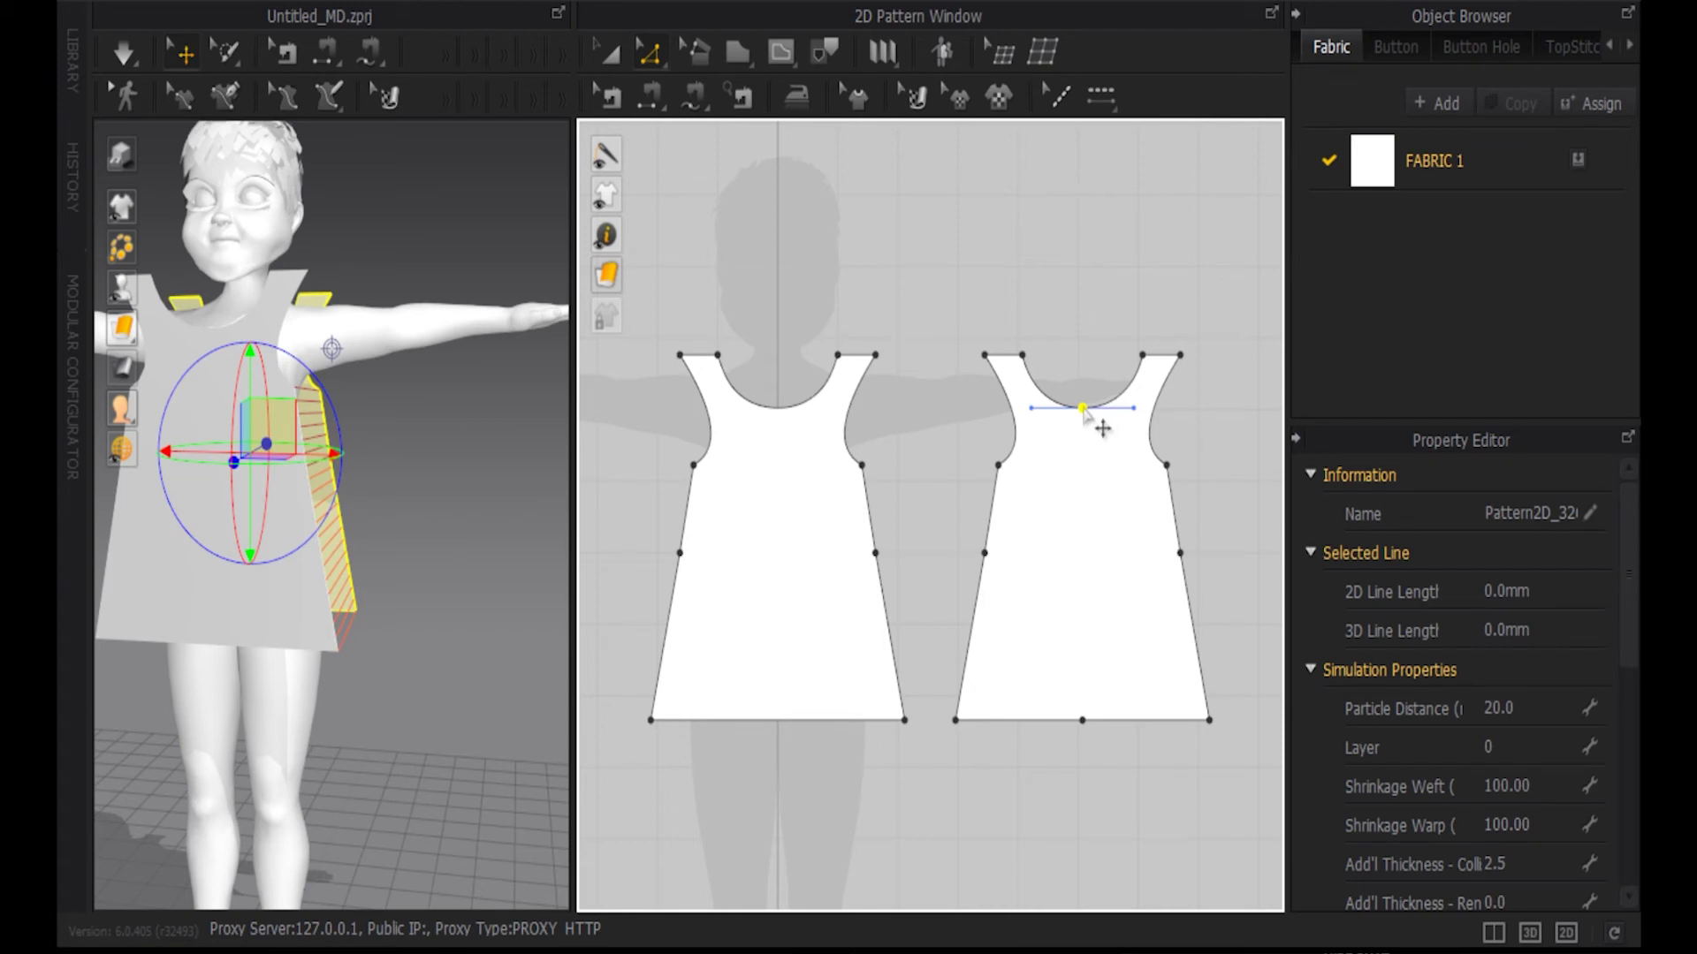
drag(1084, 410, 1084, 386)
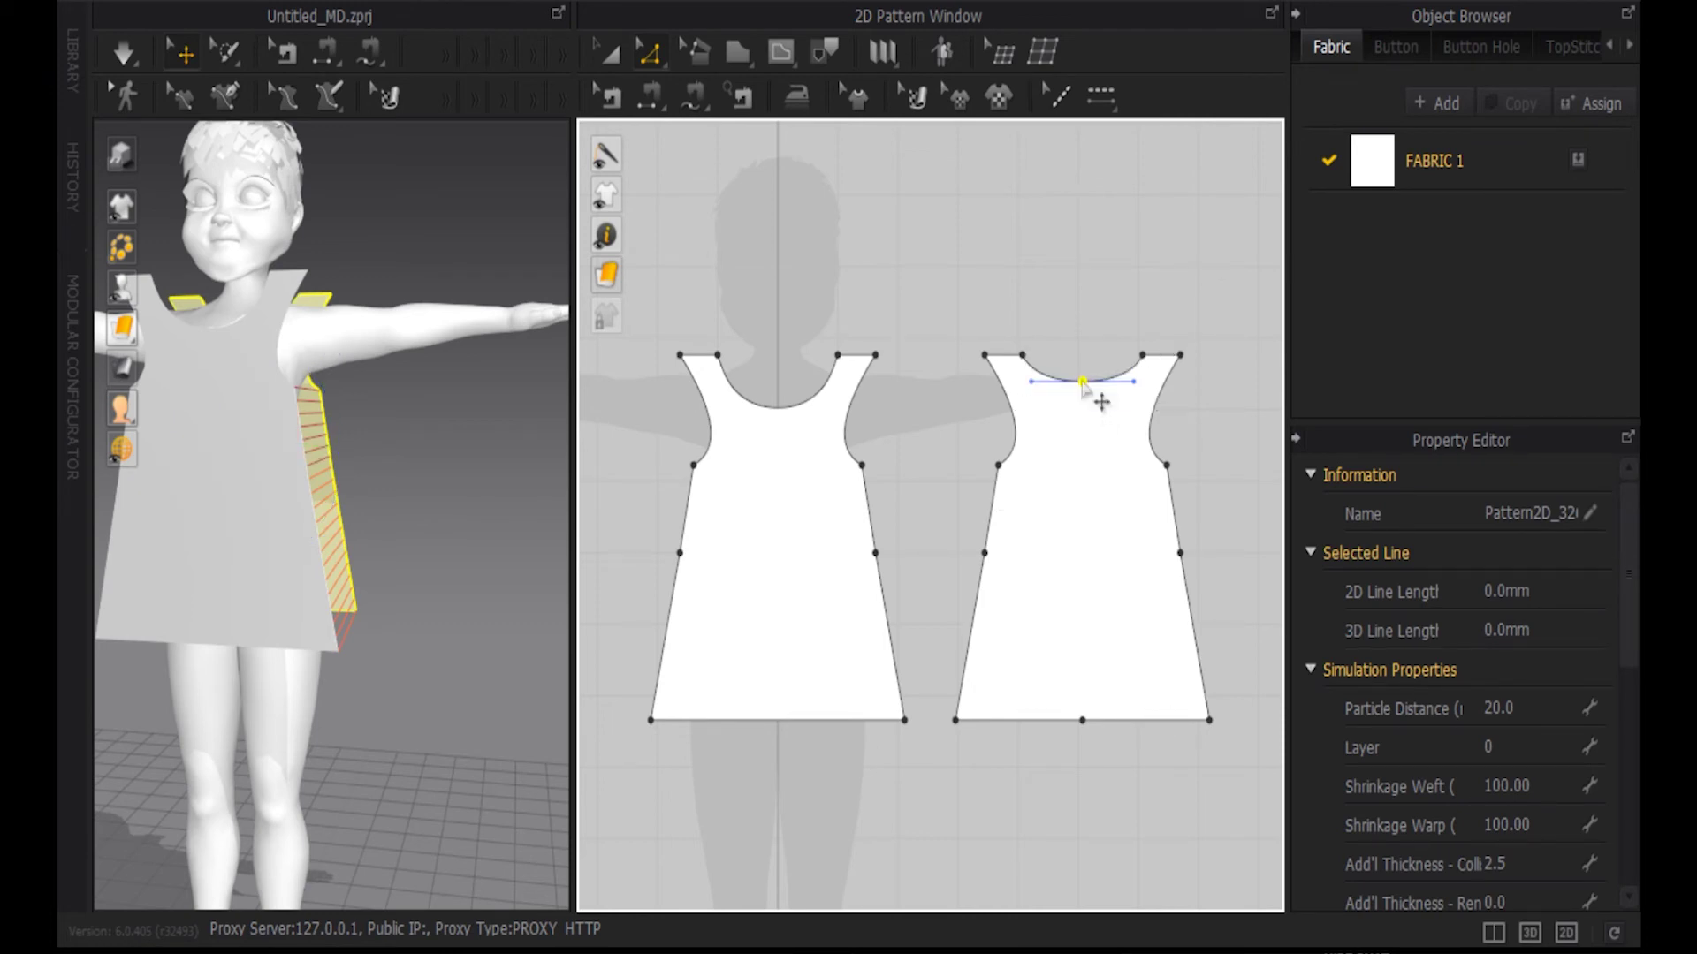
right_click(1086, 383)
click(1145, 508)
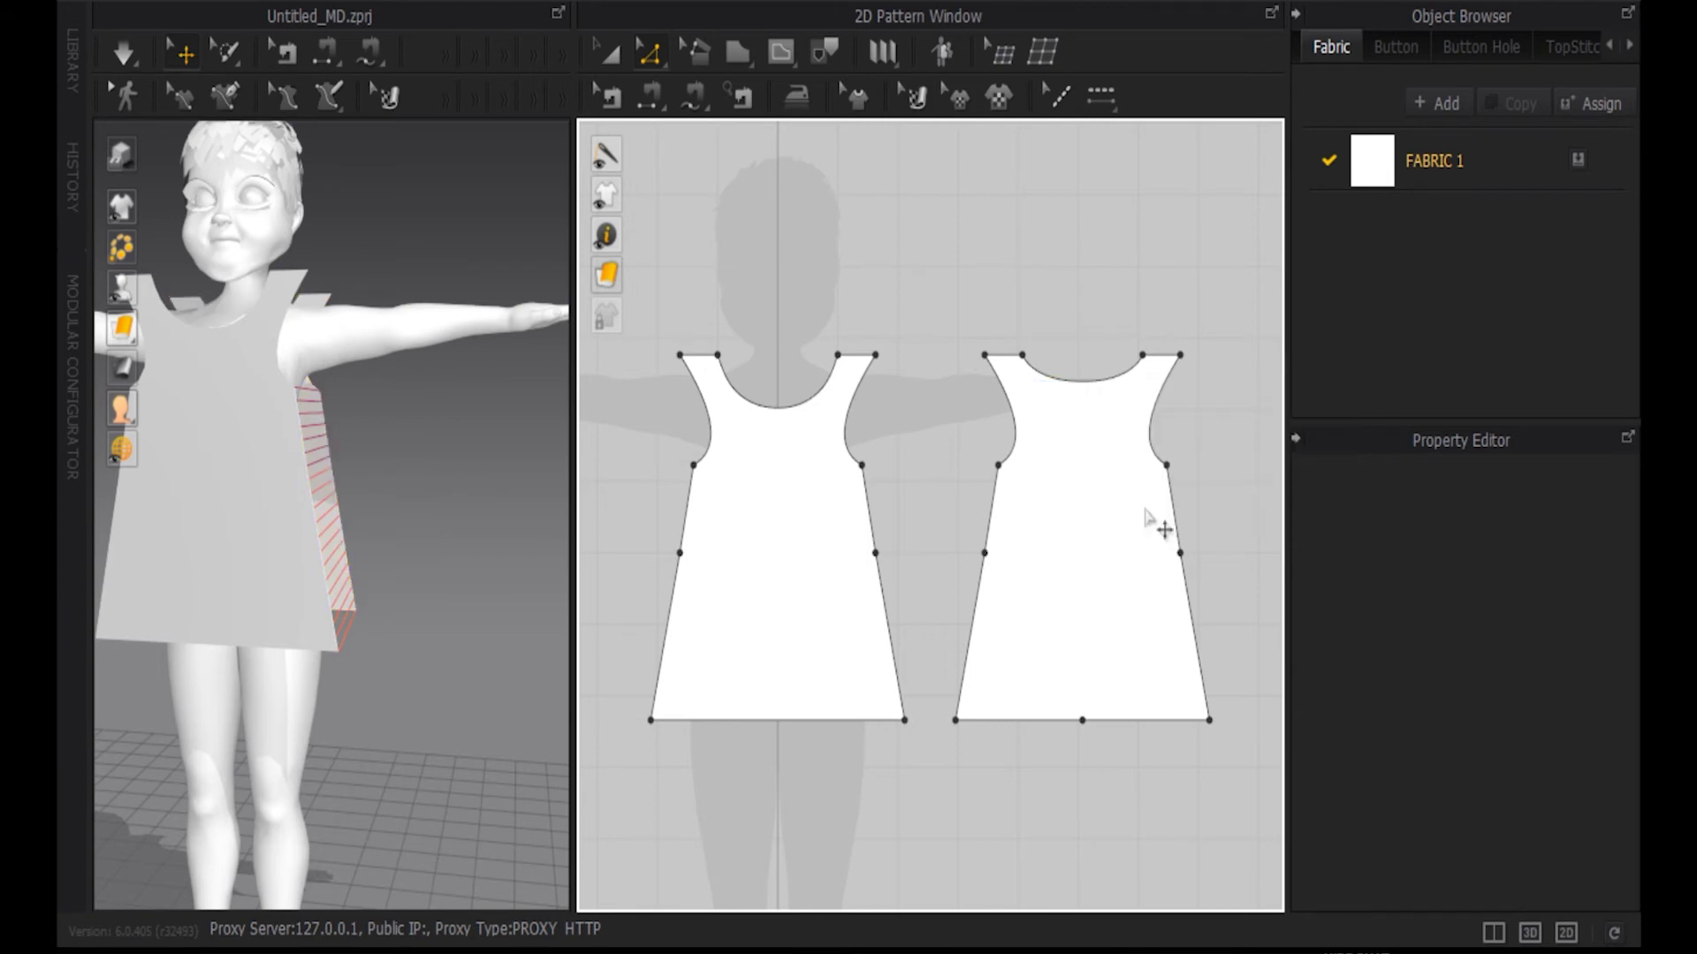
right_click(1085, 724)
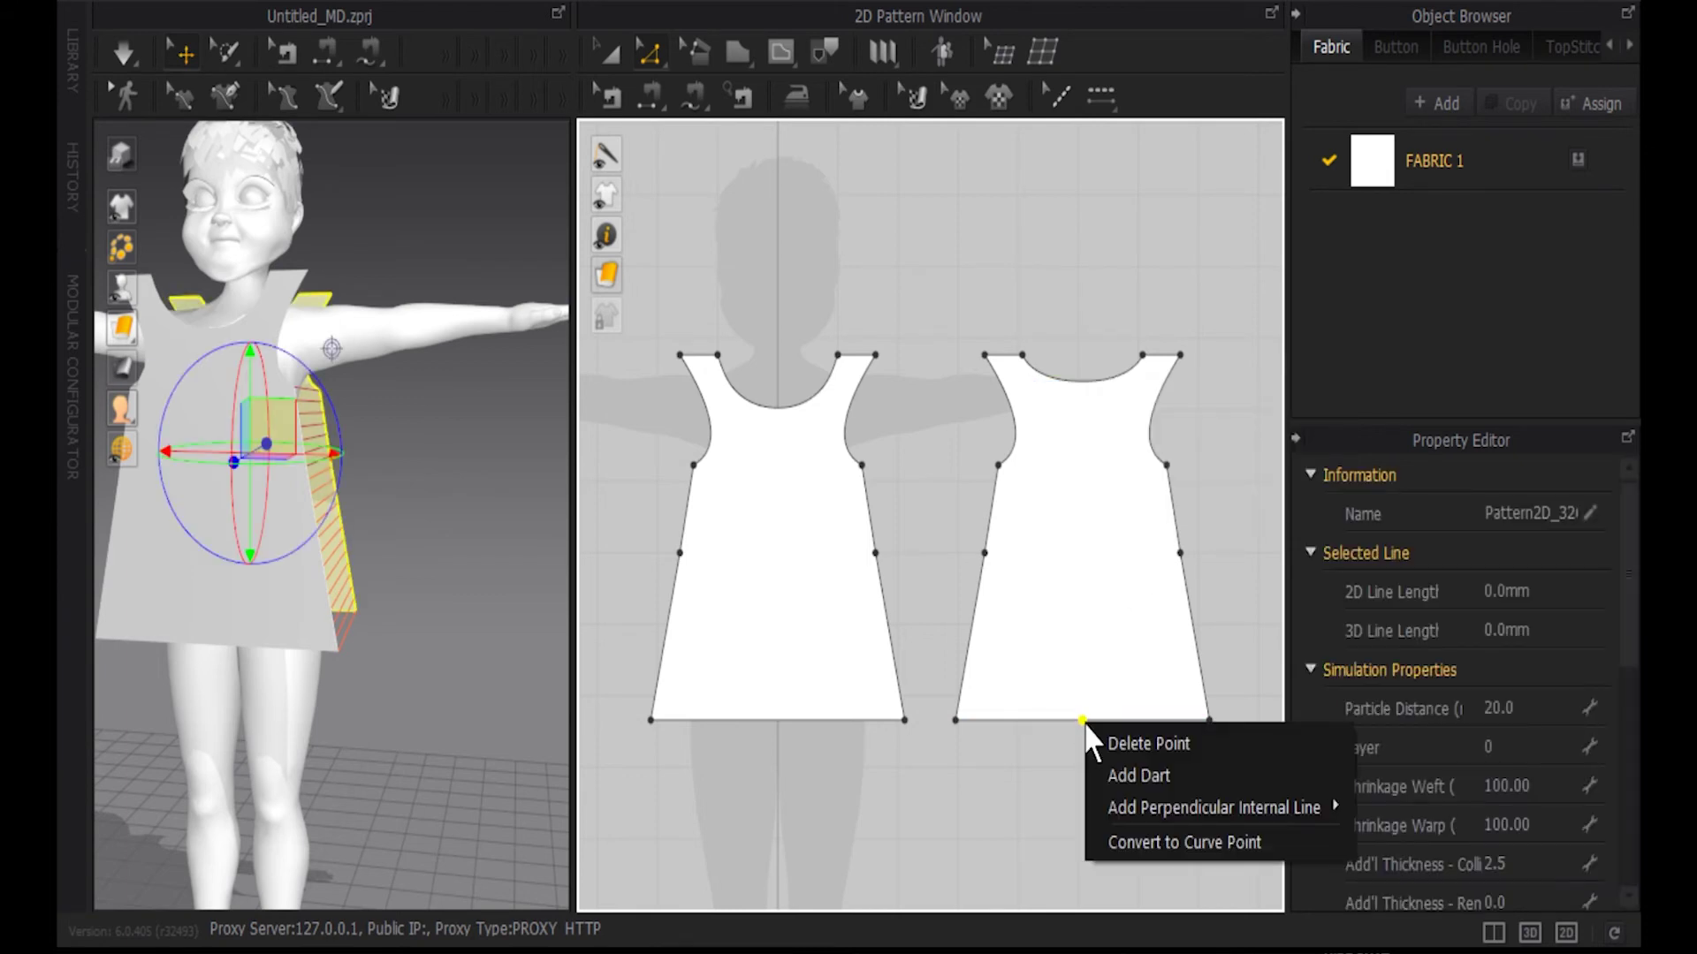
click(1155, 841)
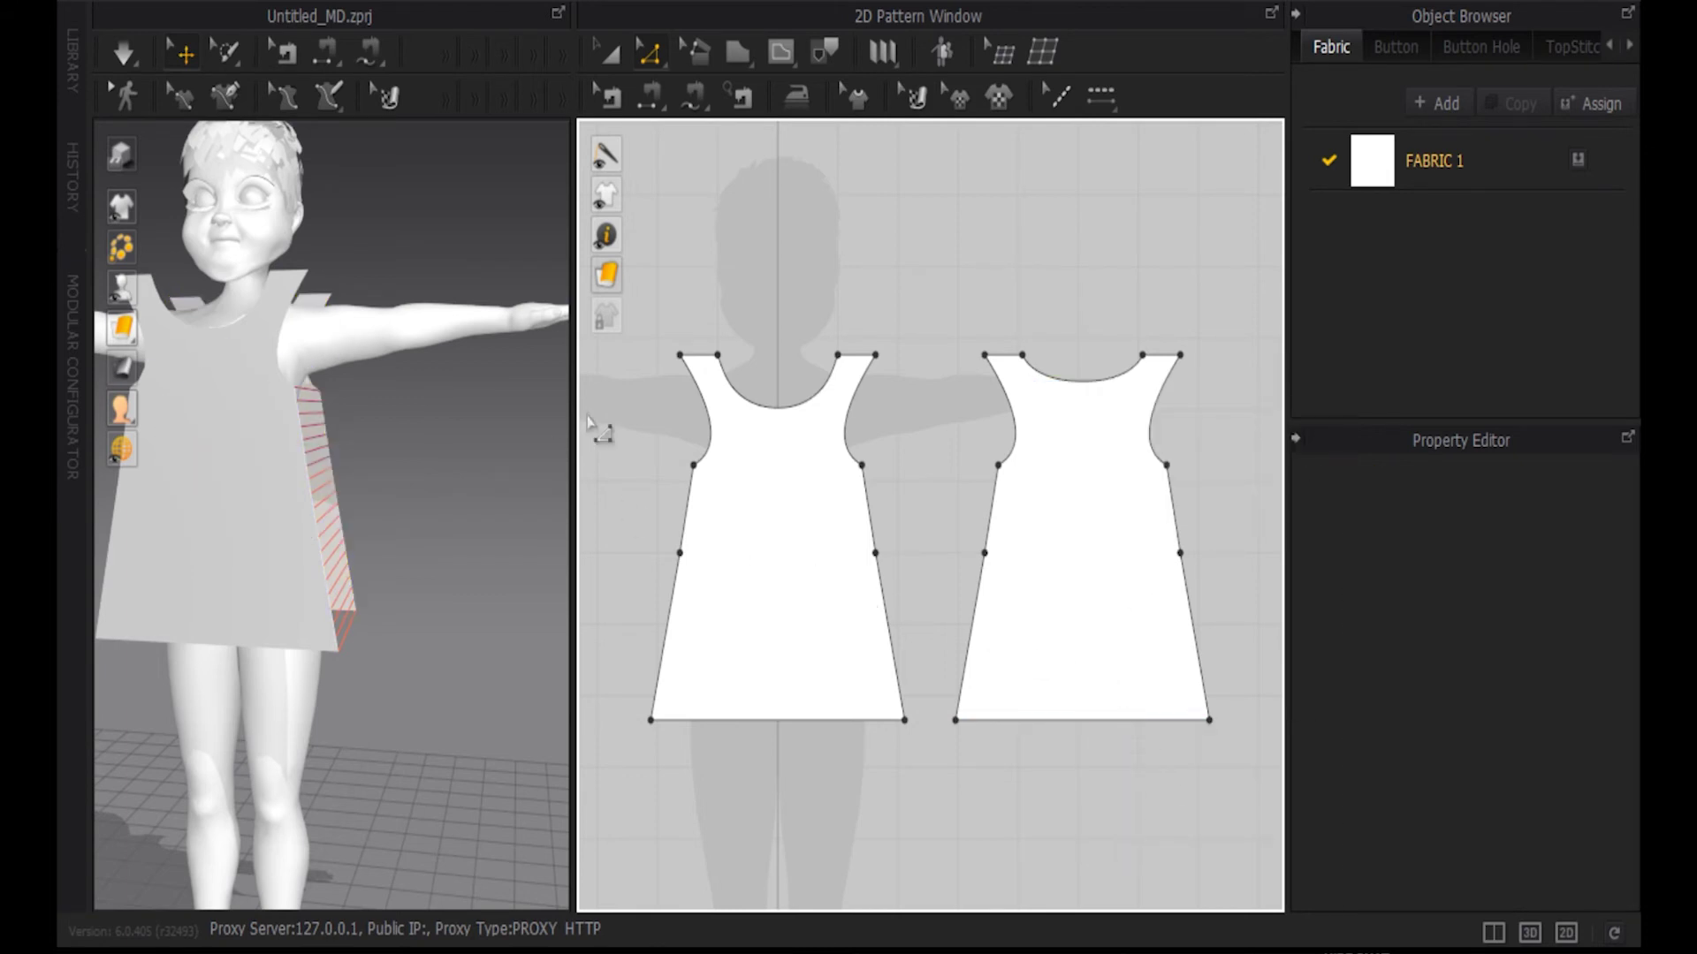
Step: Sew the front and back shoulder edges together on the avatar's left side
click(652, 97)
click(777, 407)
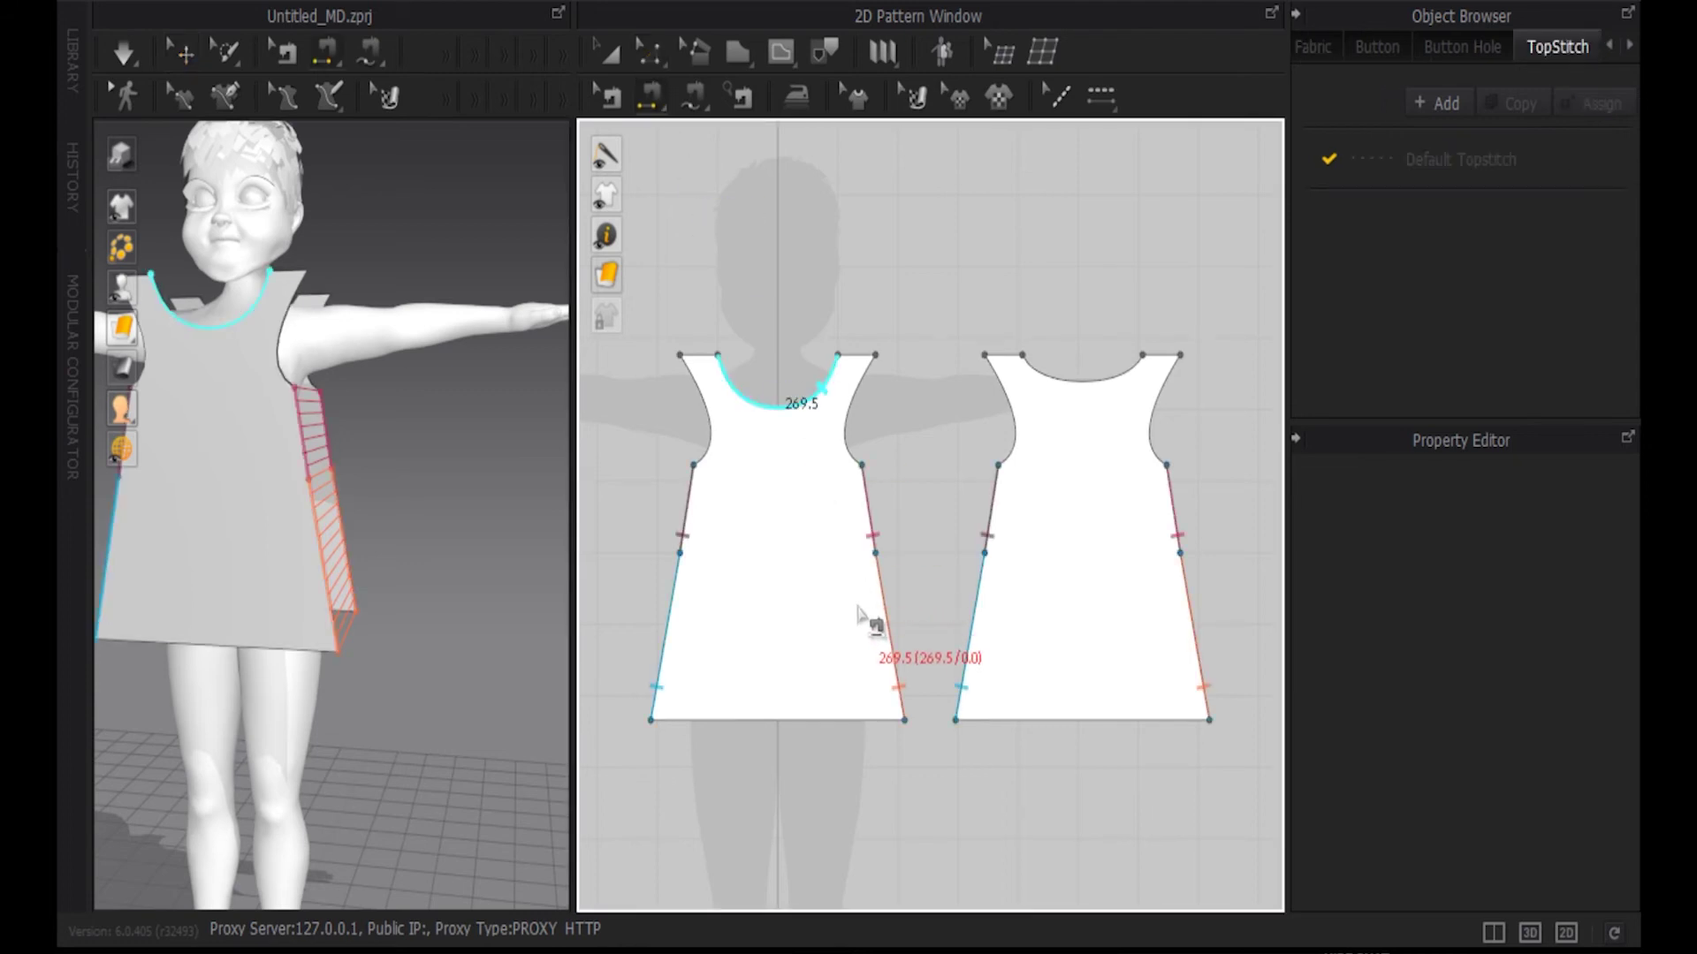
click(853, 414)
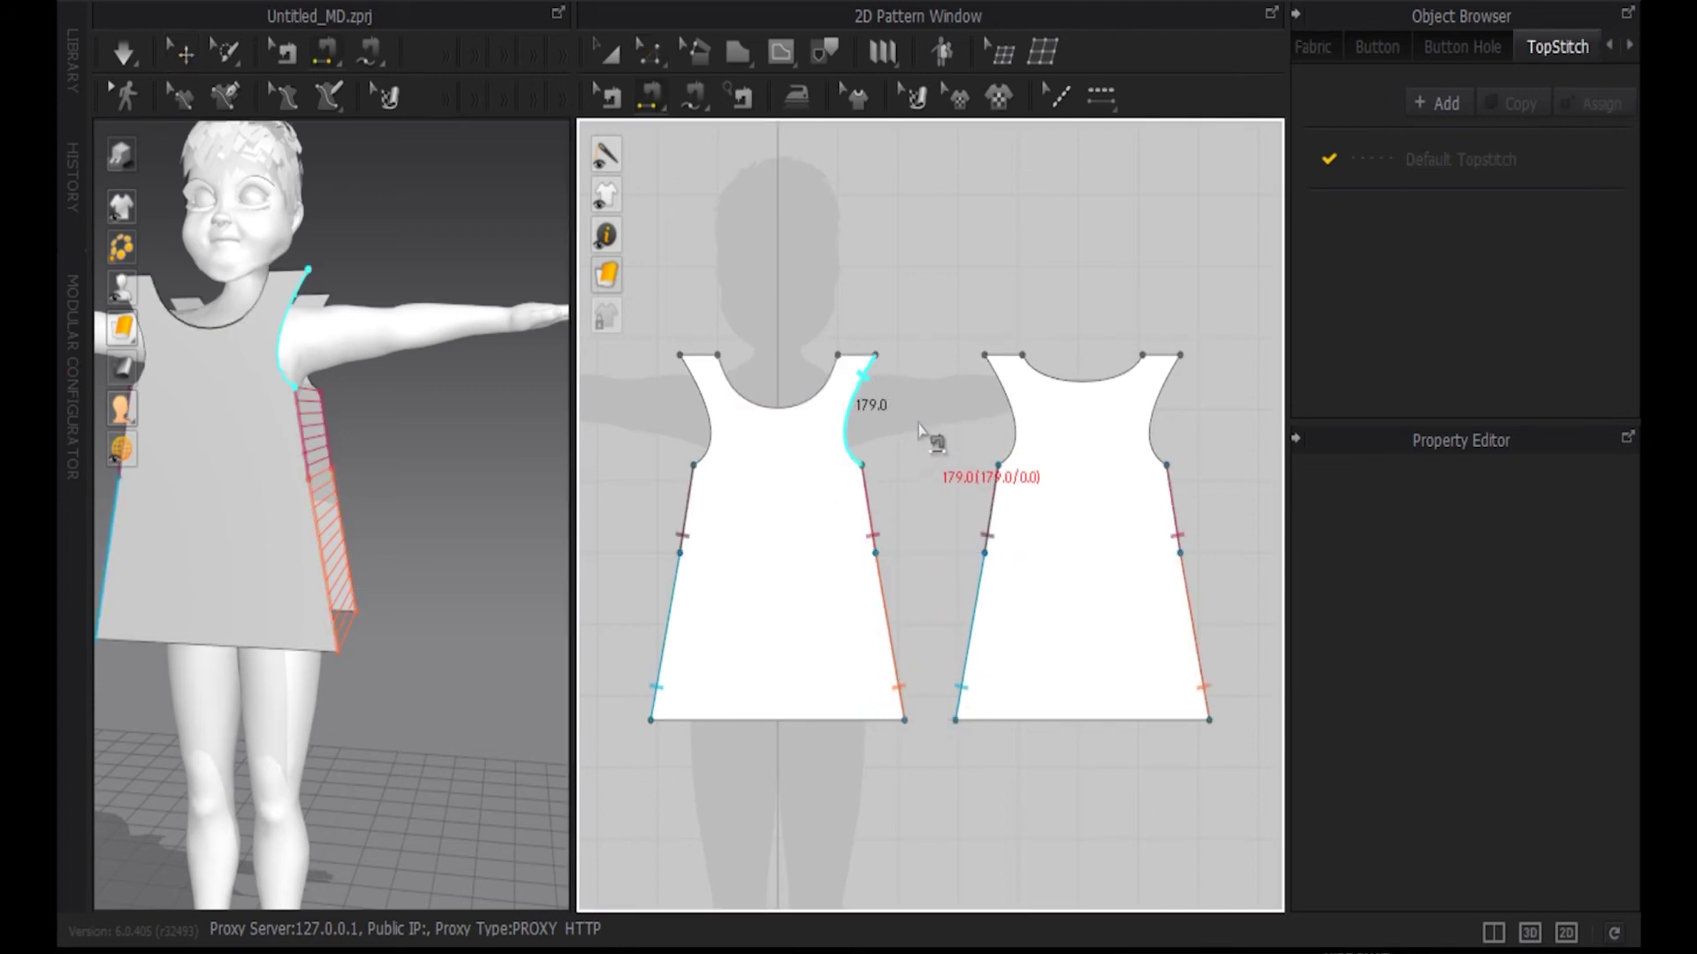
right_drag(466, 428, 473, 552)
click(290, 447)
click(333, 359)
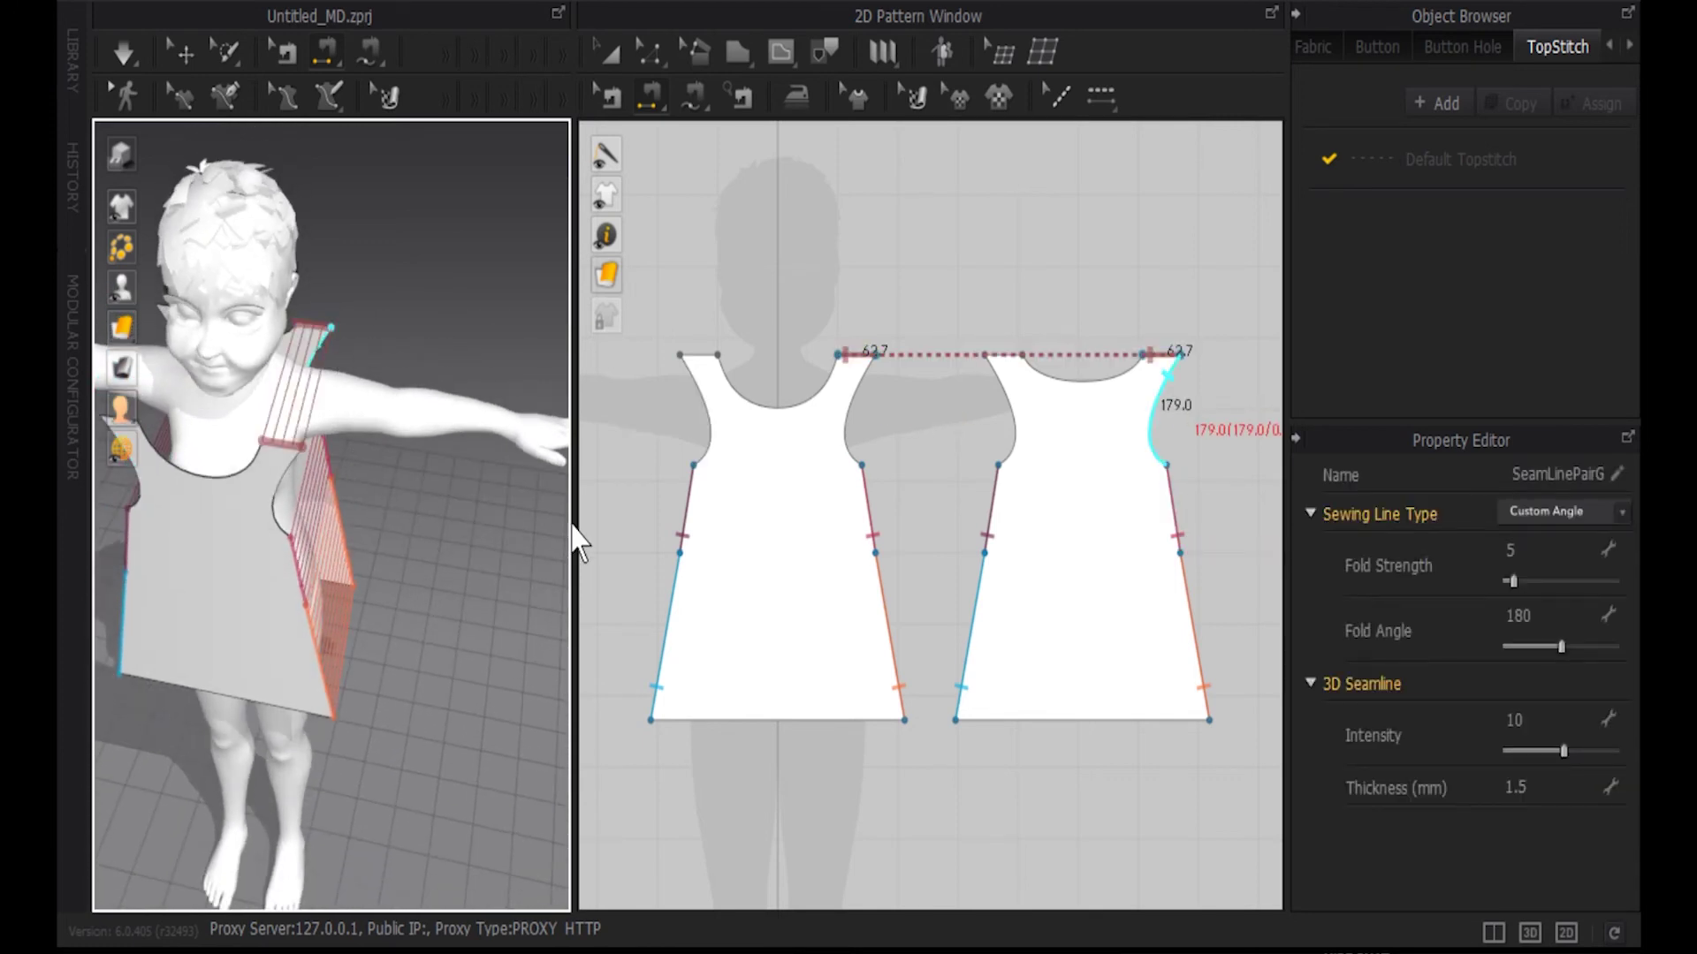
Step: Sew the front and back shoulder edges together on the avatar's right side
drag(575, 552, 940, 566)
right_drag(654, 561, 385, 411)
click(384, 411)
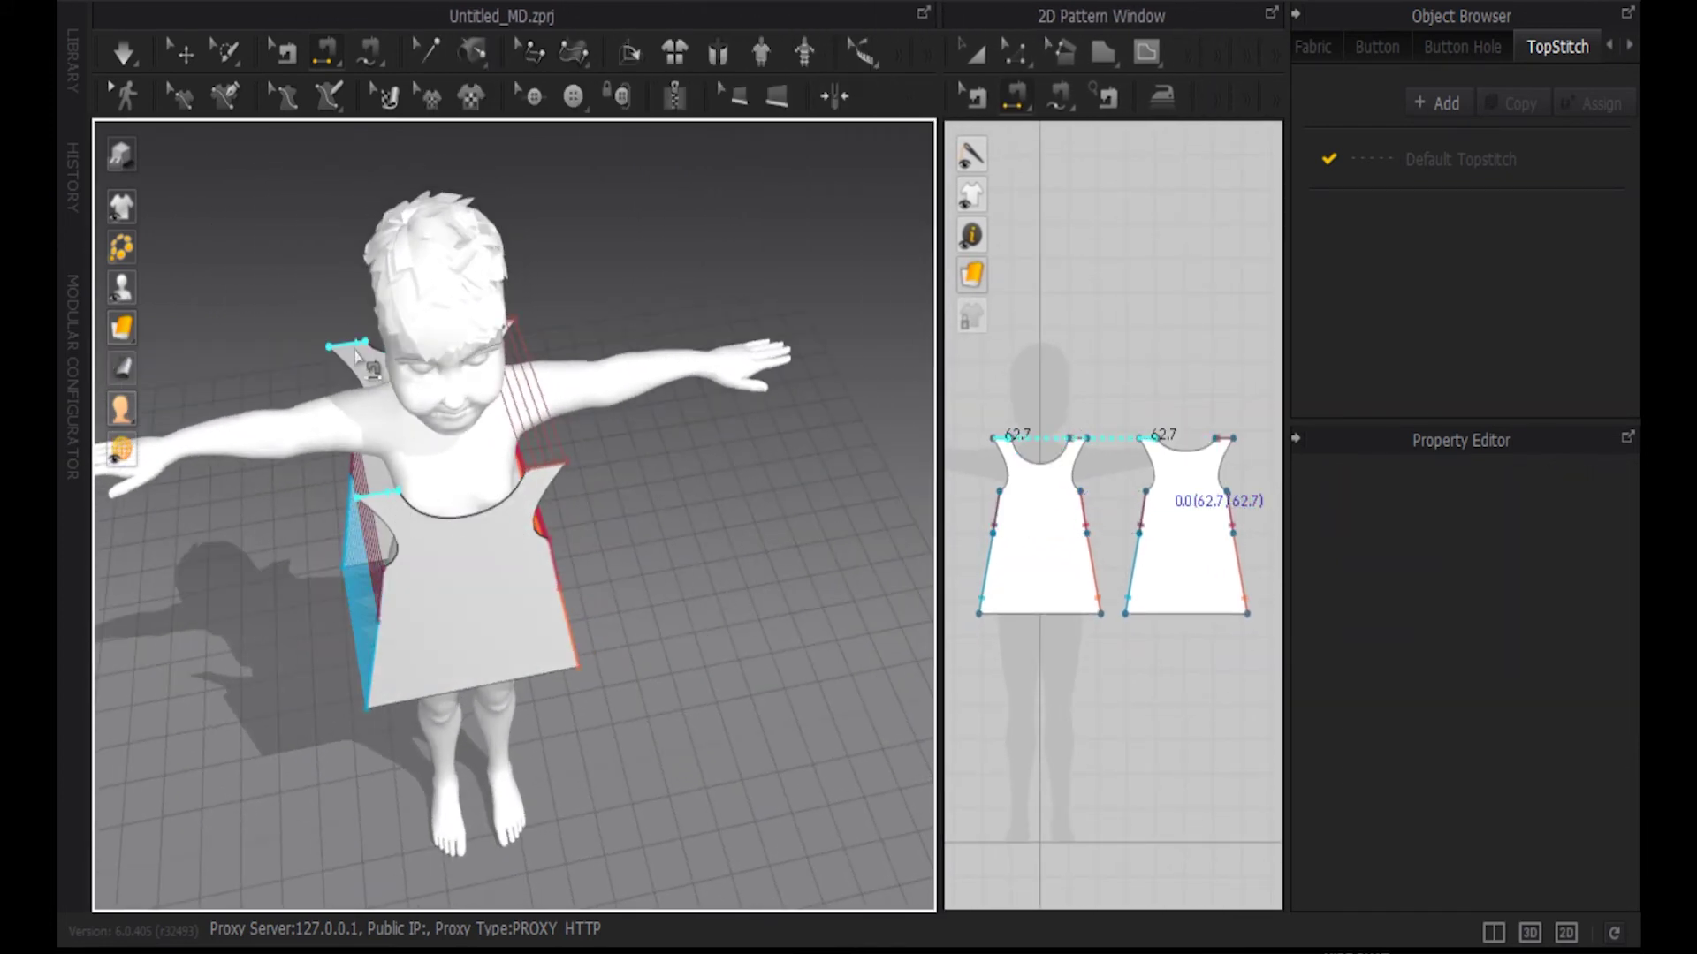
click(387, 408)
right_drag(595, 618, 621, 504)
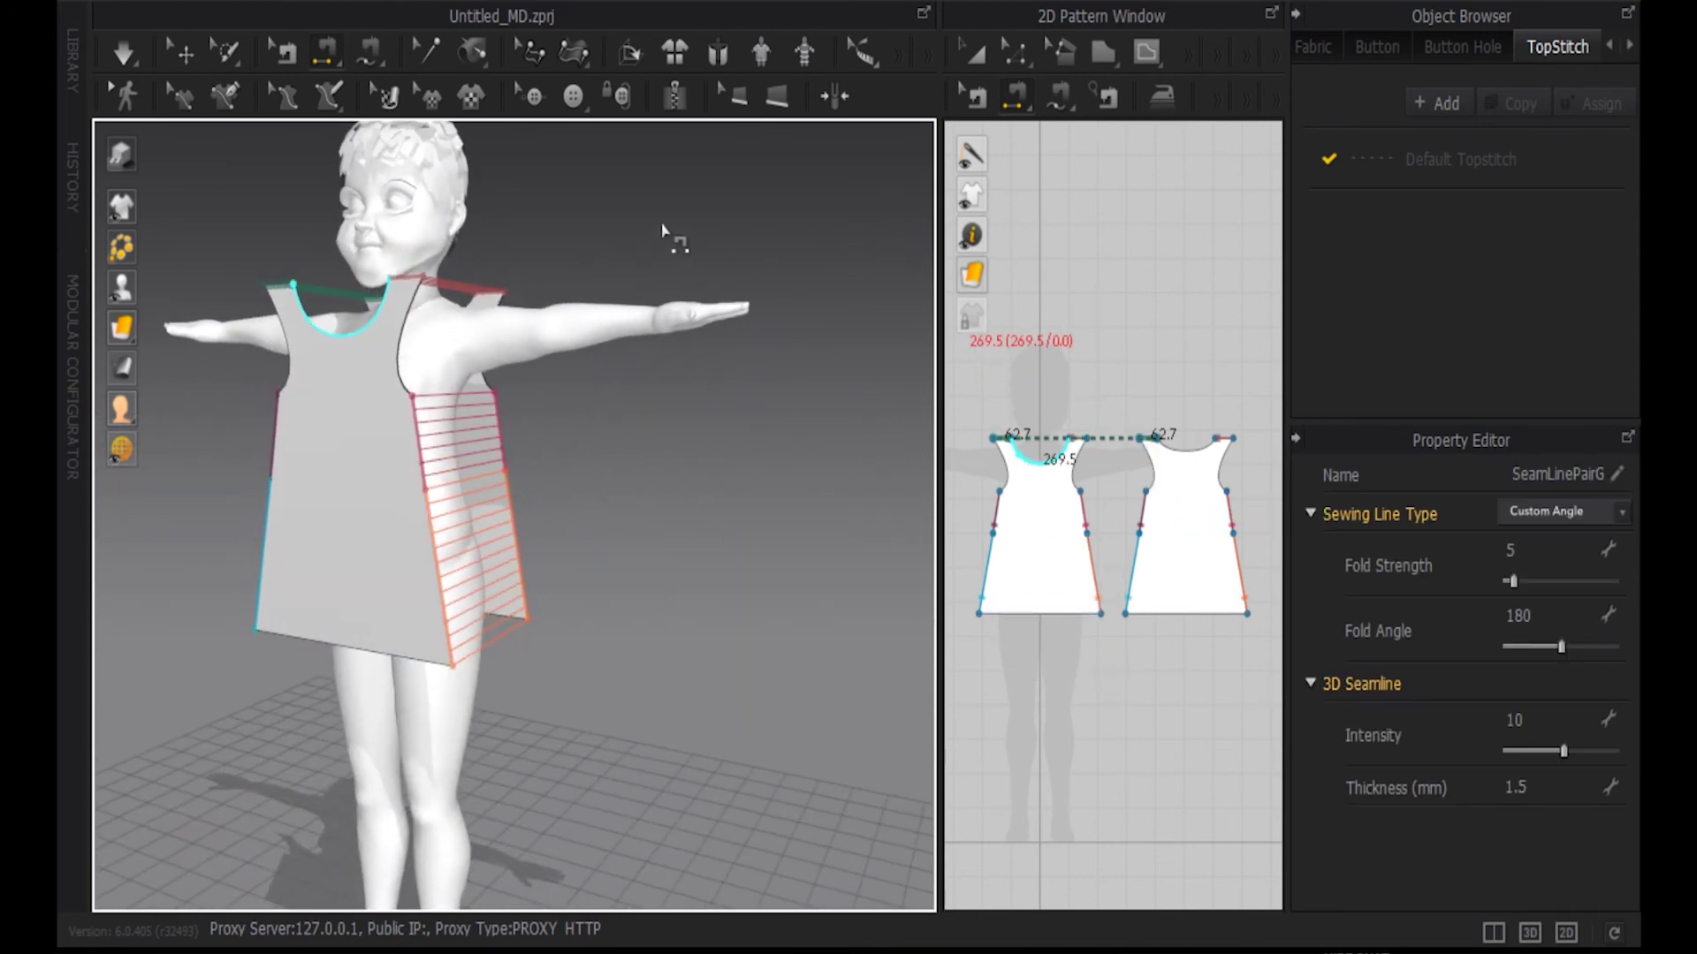
Step: Set both the collision and rendering additional thickness of the front and back dress patterns to 5
click(973, 53)
drag(975, 400, 1271, 653)
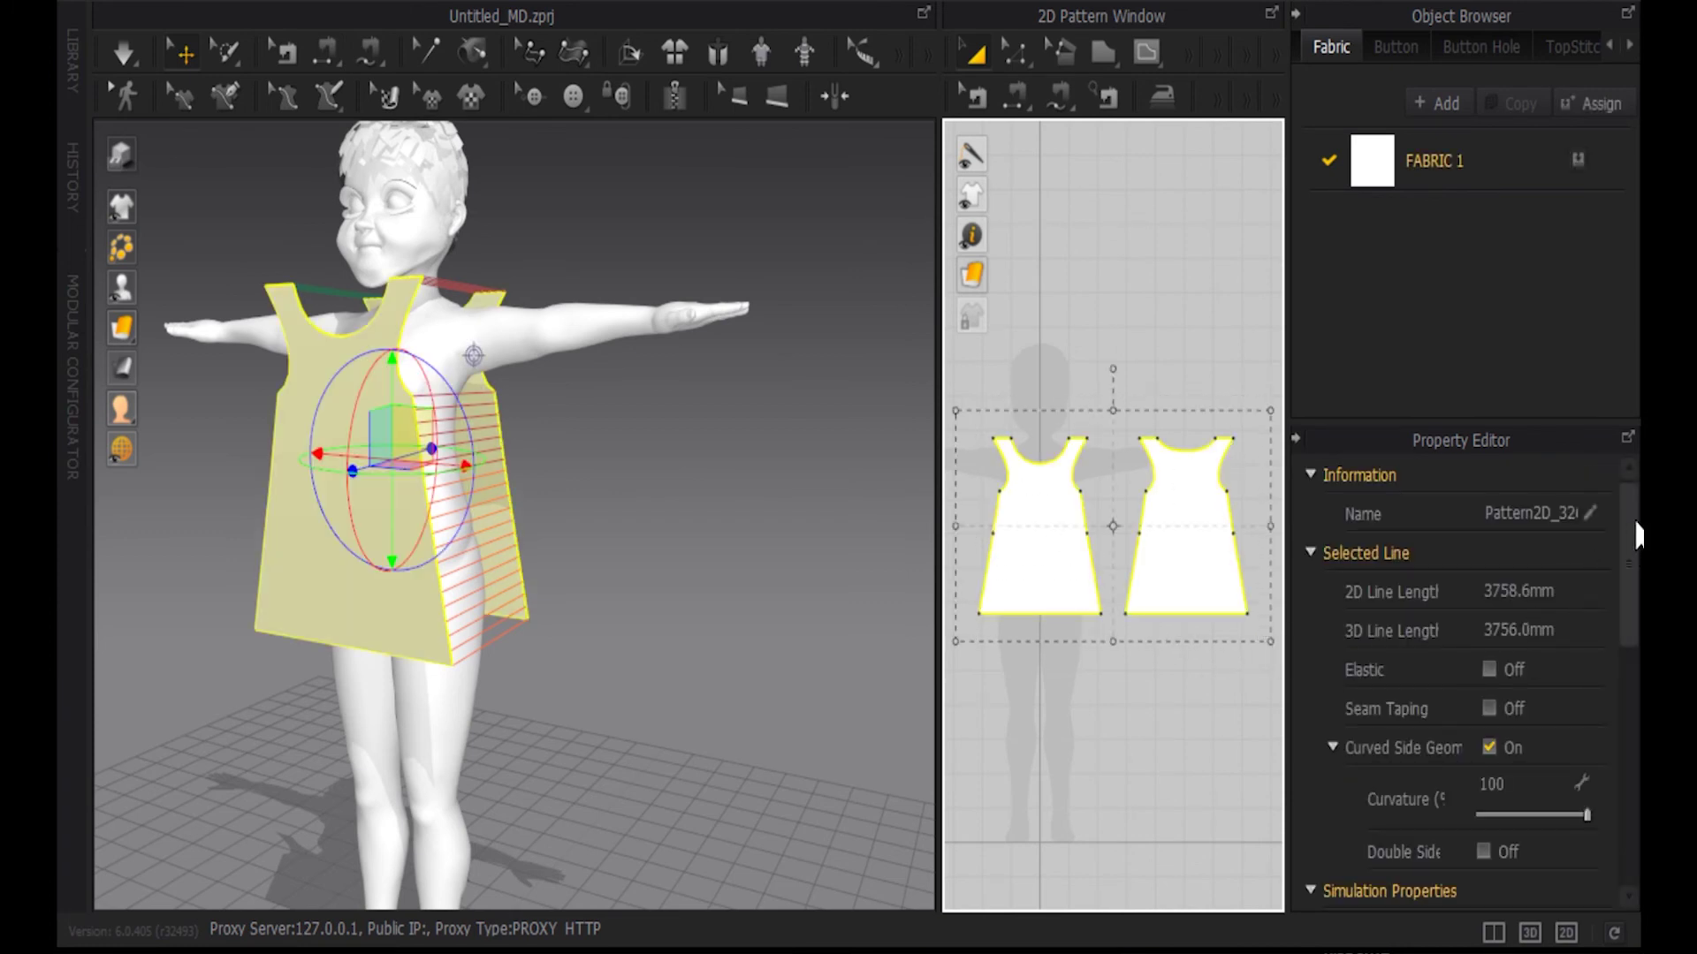
drag(1634, 529, 1634, 659)
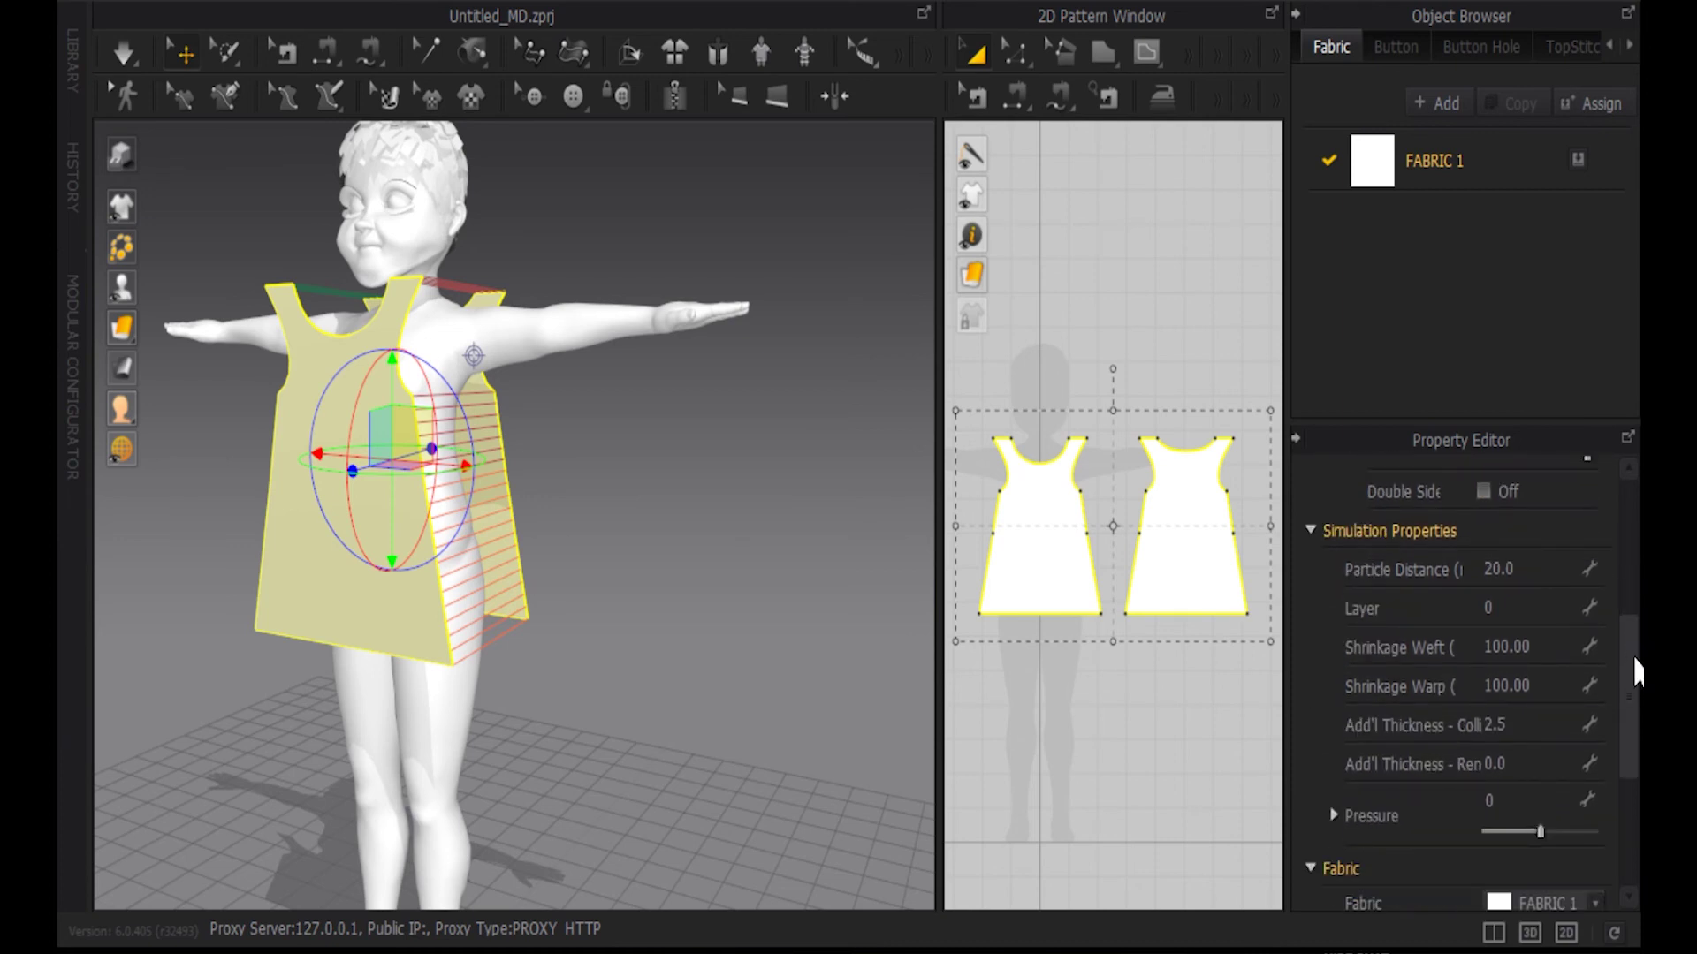
click(1514, 731)
click(1527, 766)
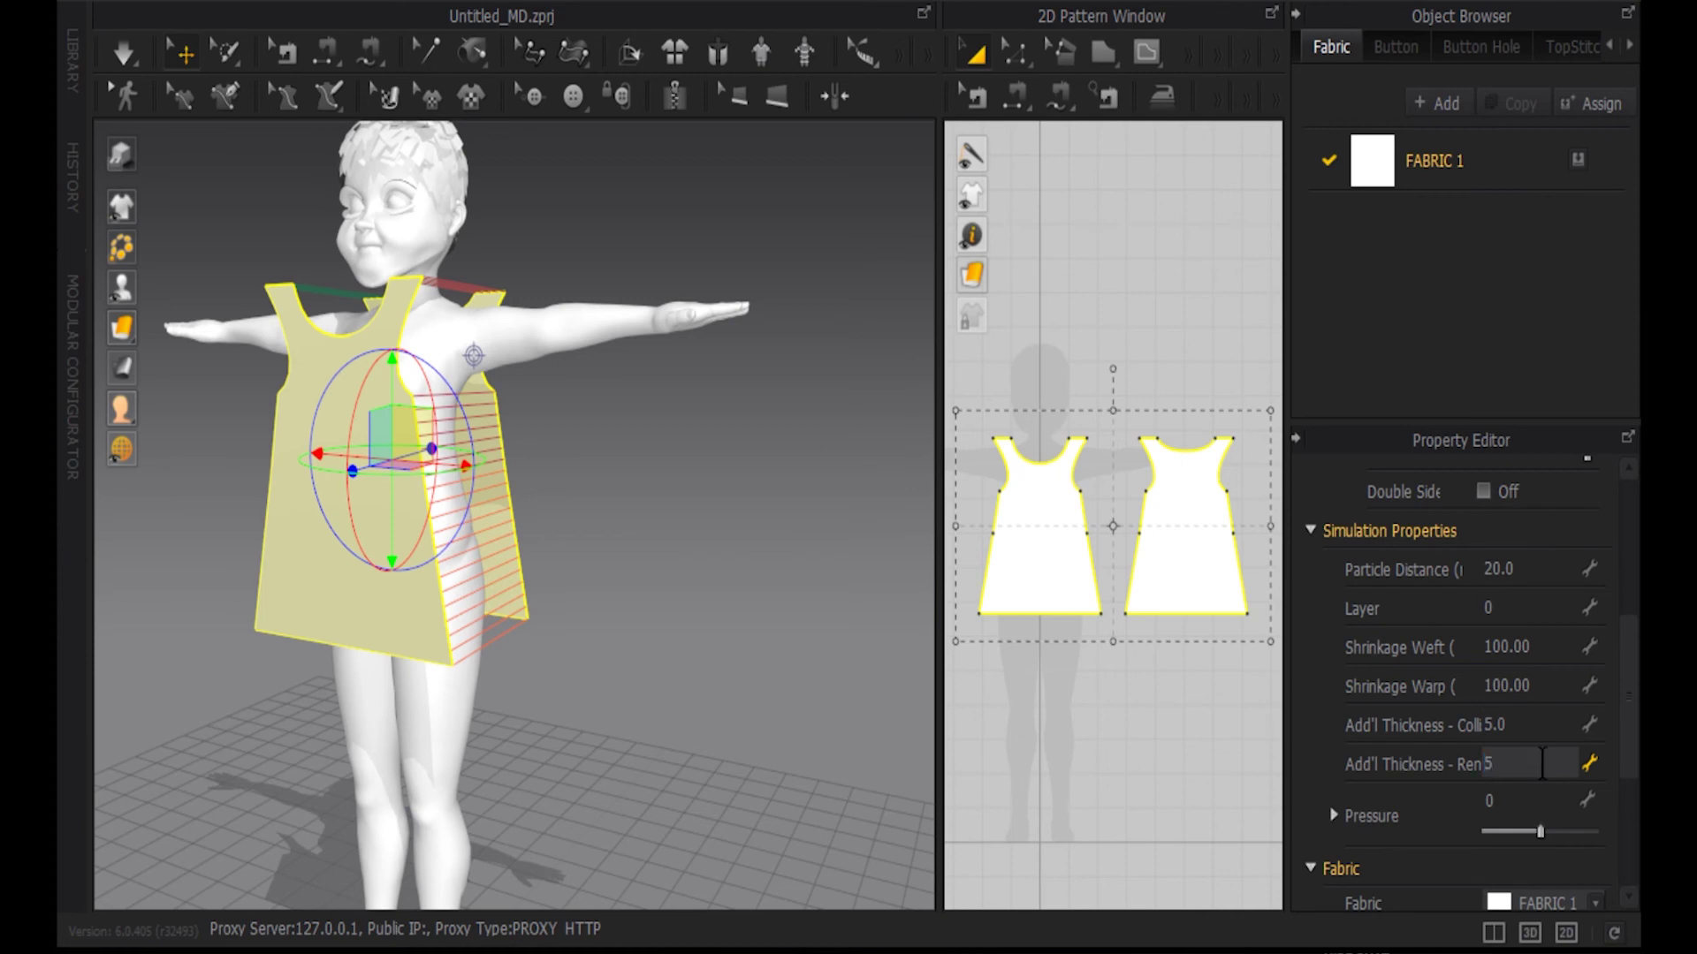
text(5)
key(Return)
Step: Set the particle distance of both dress patterns to 12
scroll(1632, 791, down, 5)
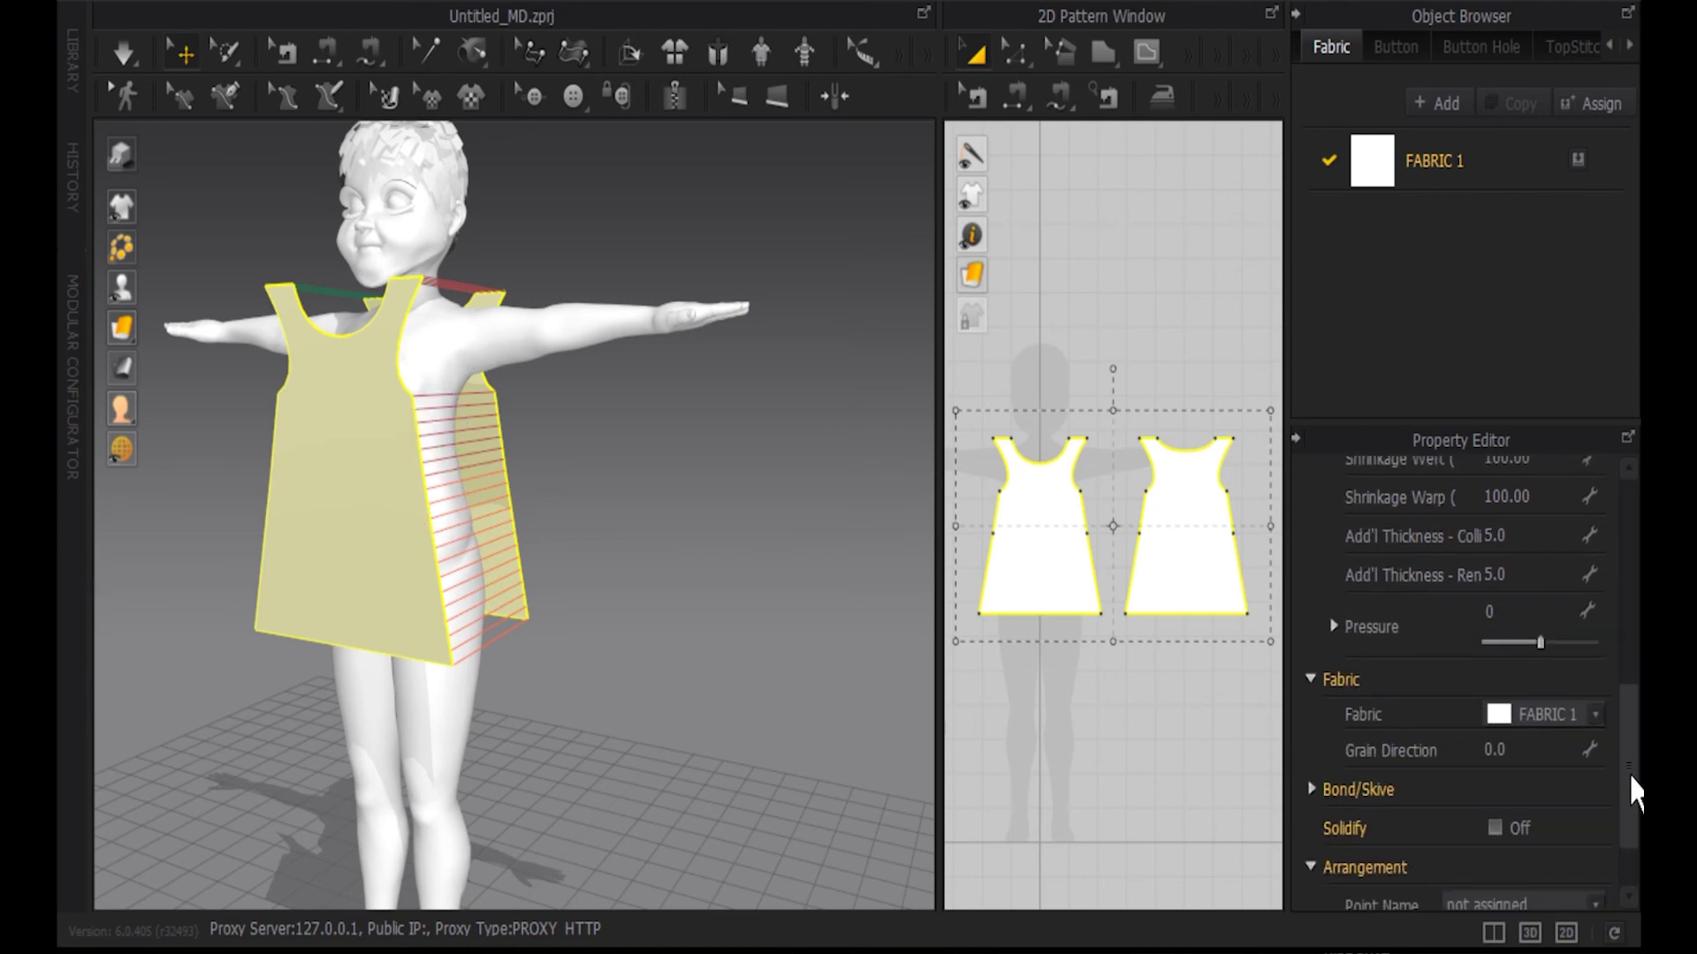
drag(1632, 791, 1632, 831)
scroll(1631, 833, up, 5)
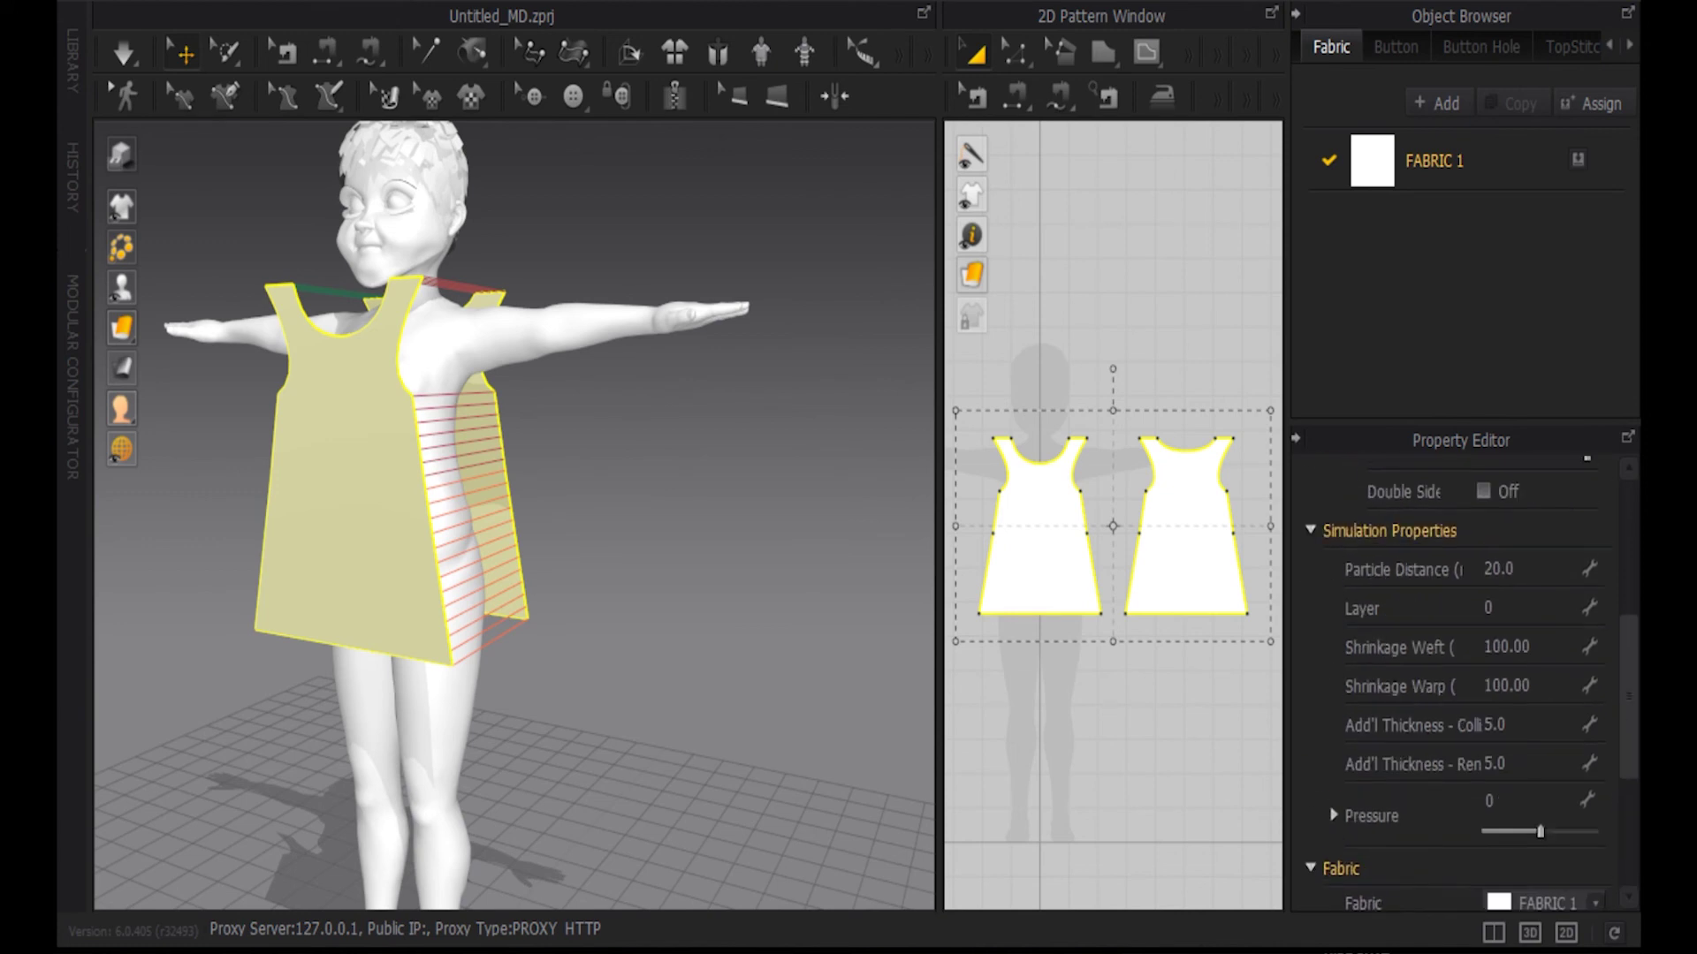
scroll(1630, 671, up, 3)
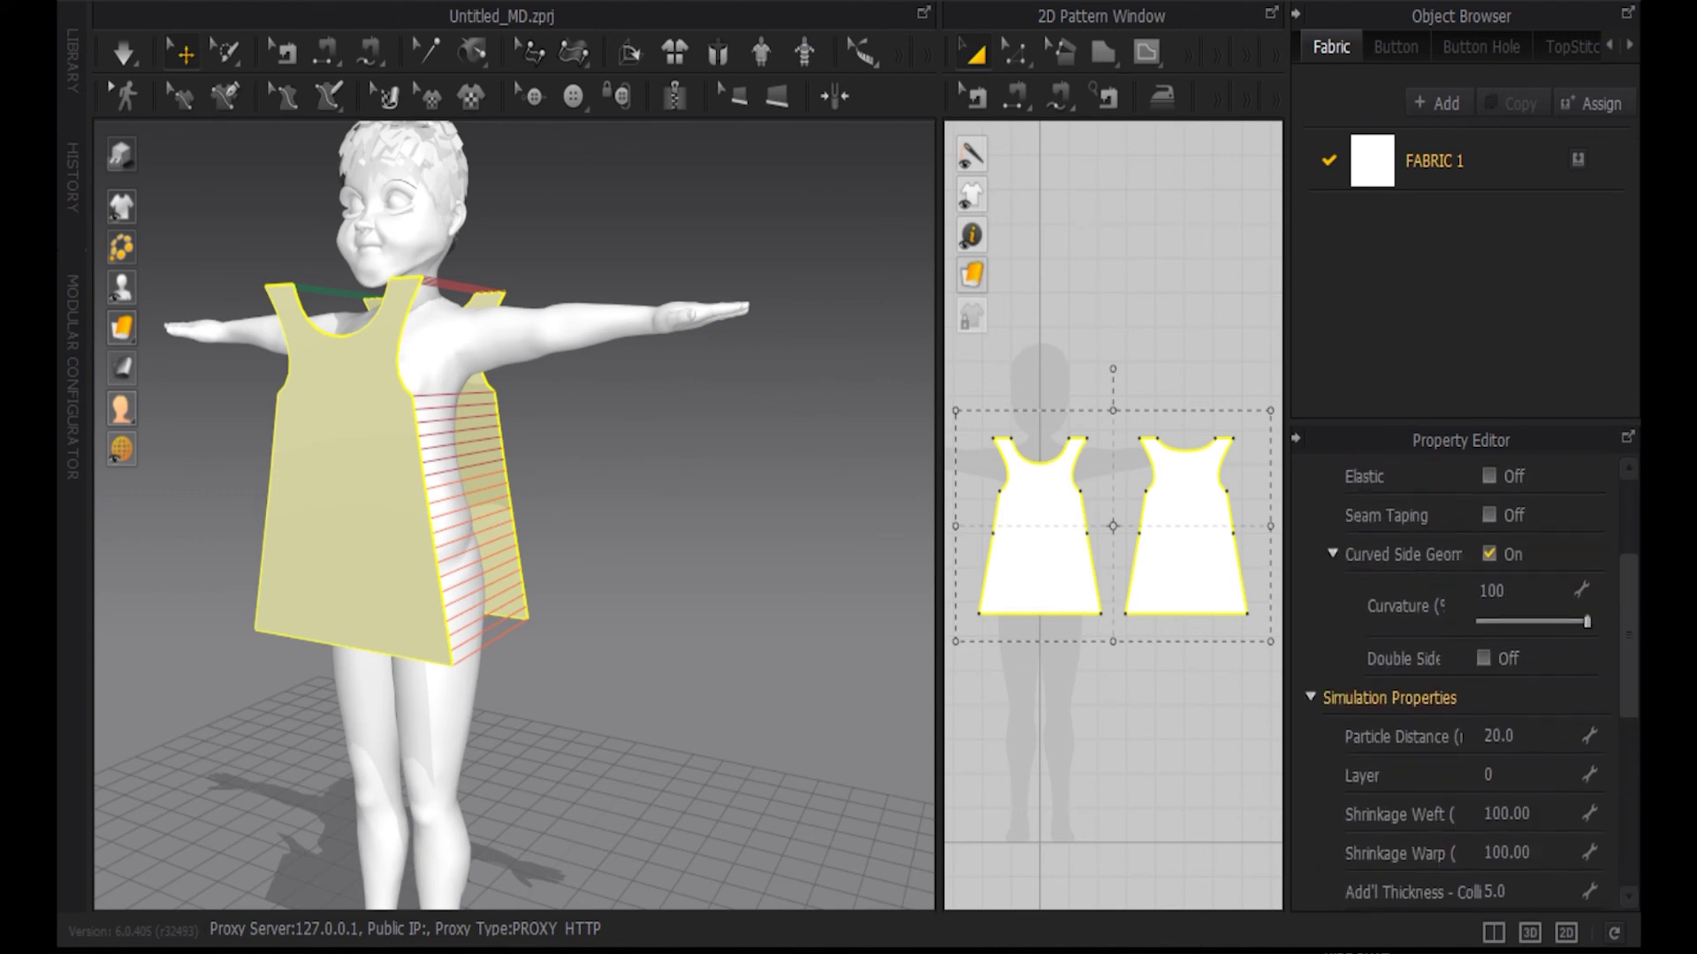
double_click(1506, 739)
text(12)
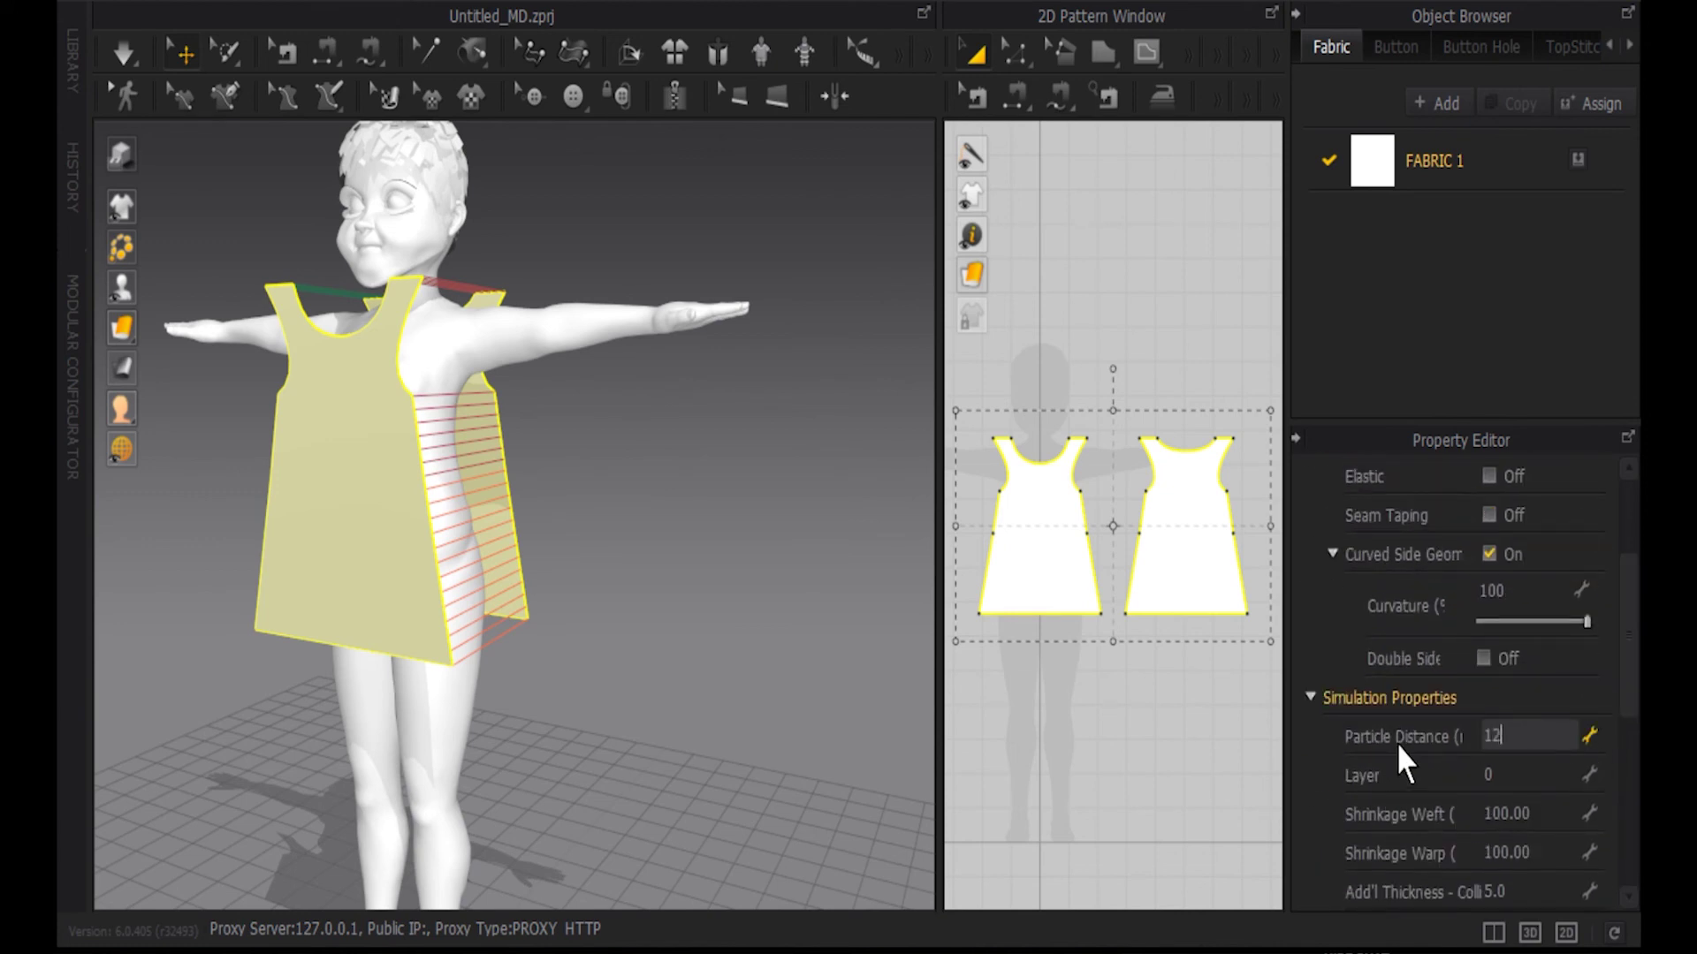
key(Return)
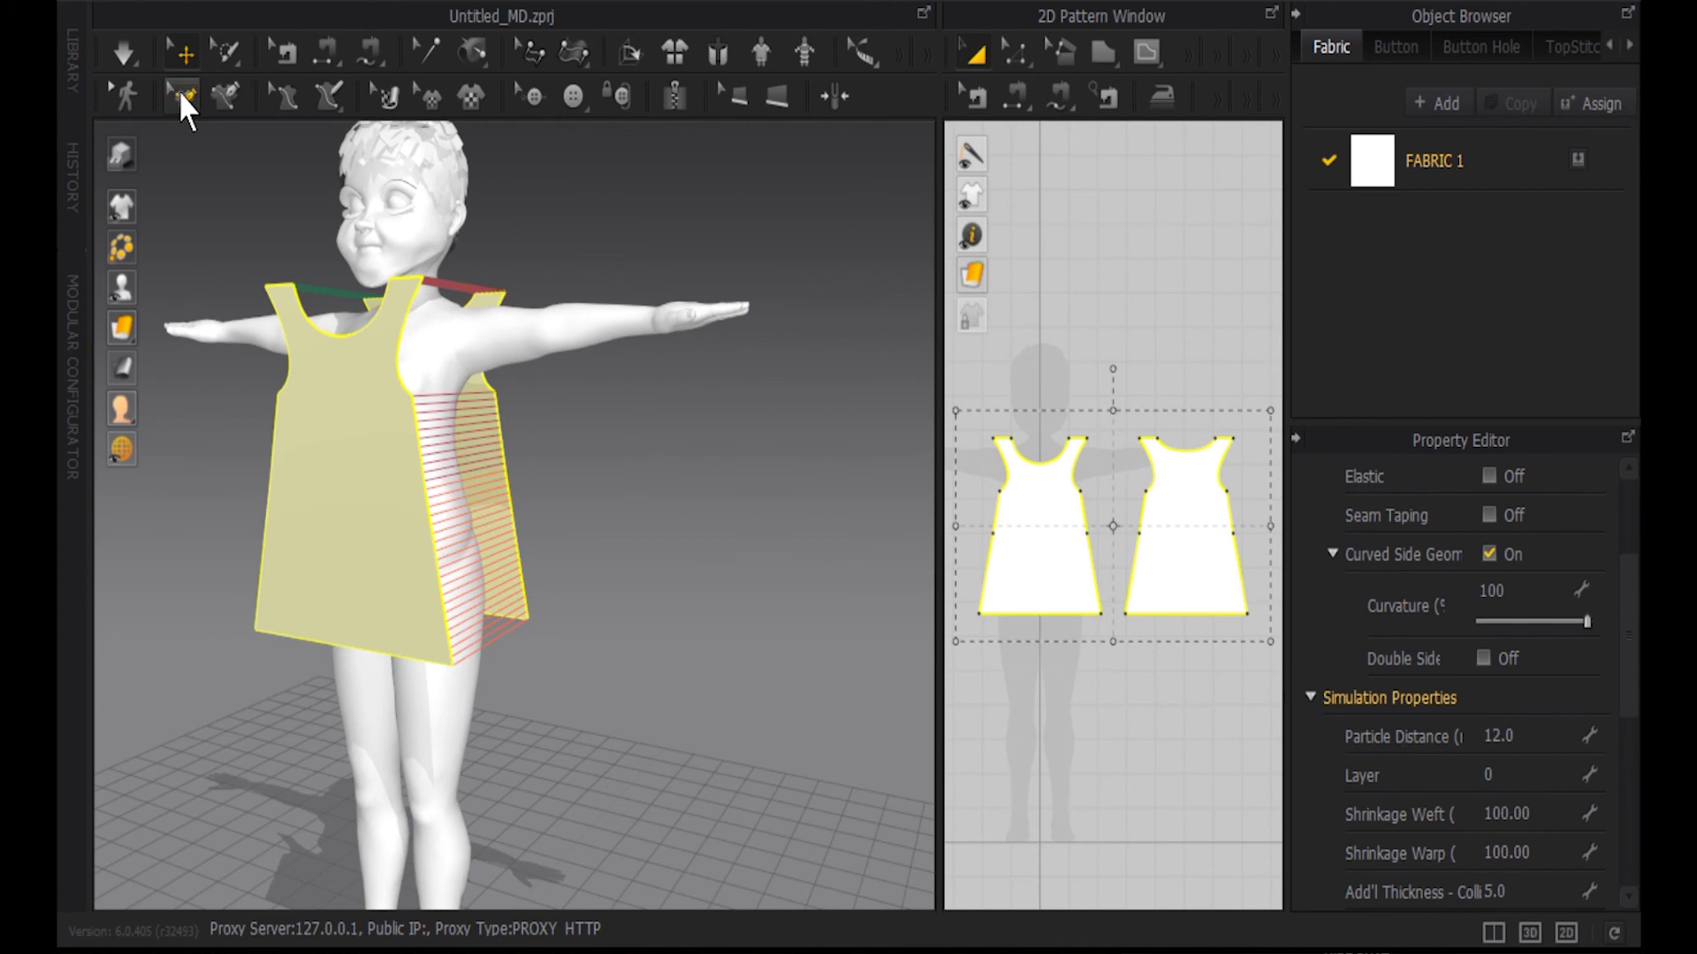
Step: Simulate the sewn dress so it drapes on the avatar, and check the fit from the front, side and back
click(123, 58)
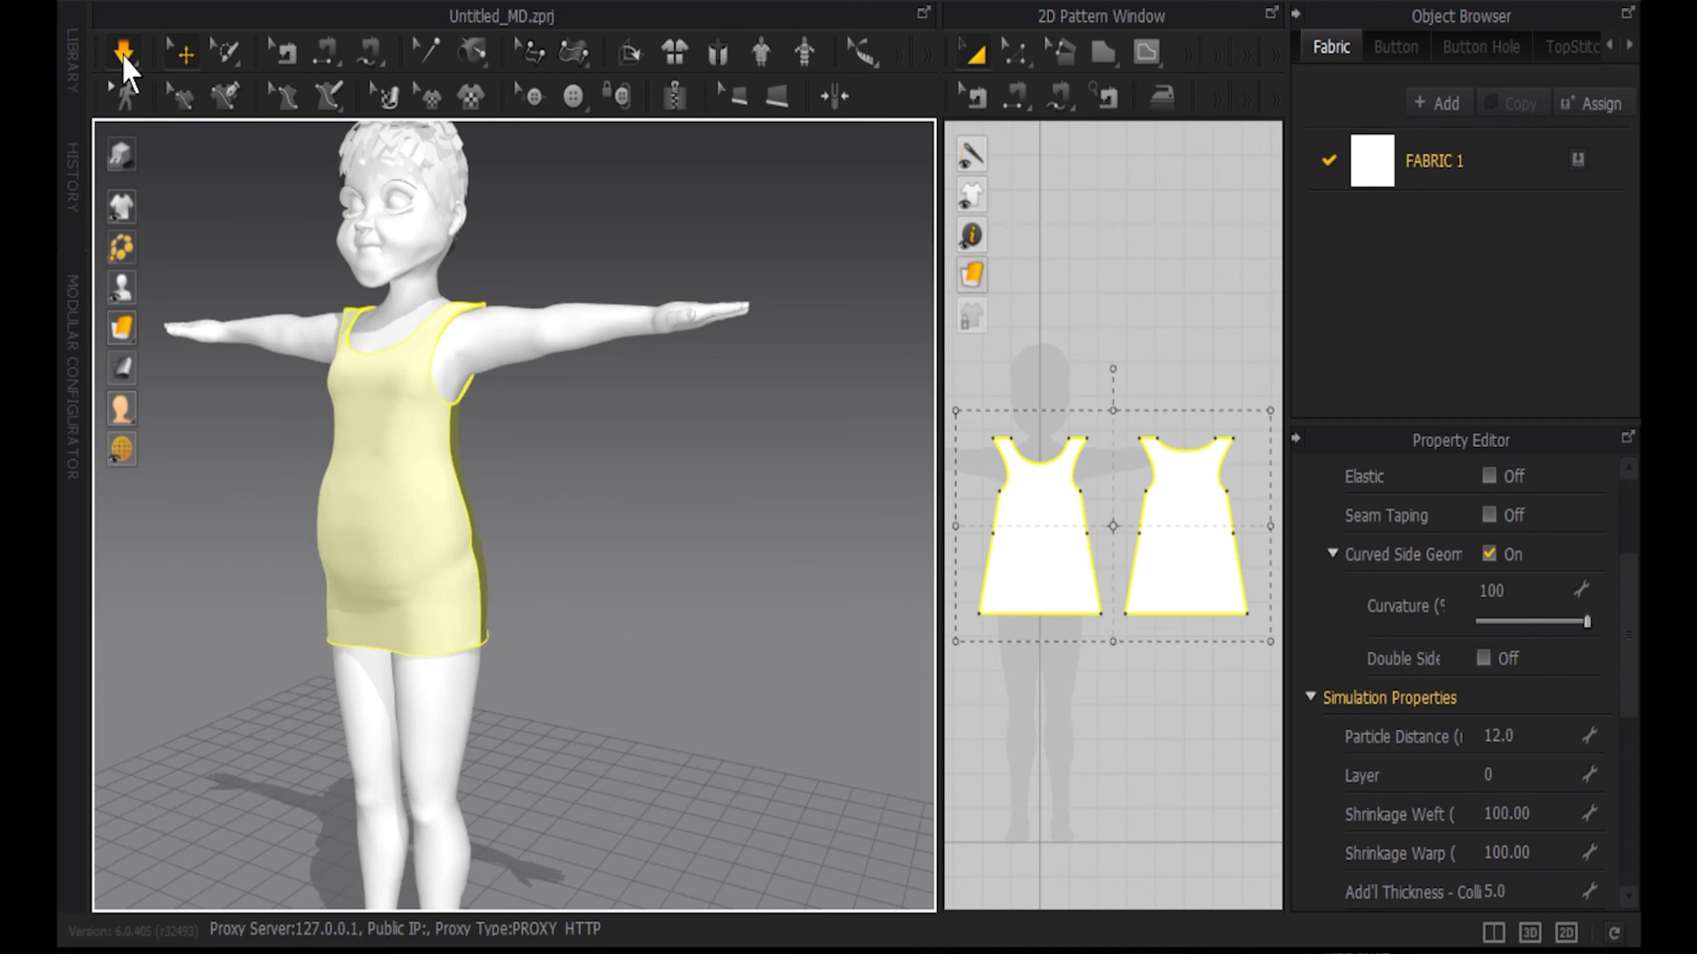
right_drag(579, 427, 233, 421)
scroll(427, 378, up, 10)
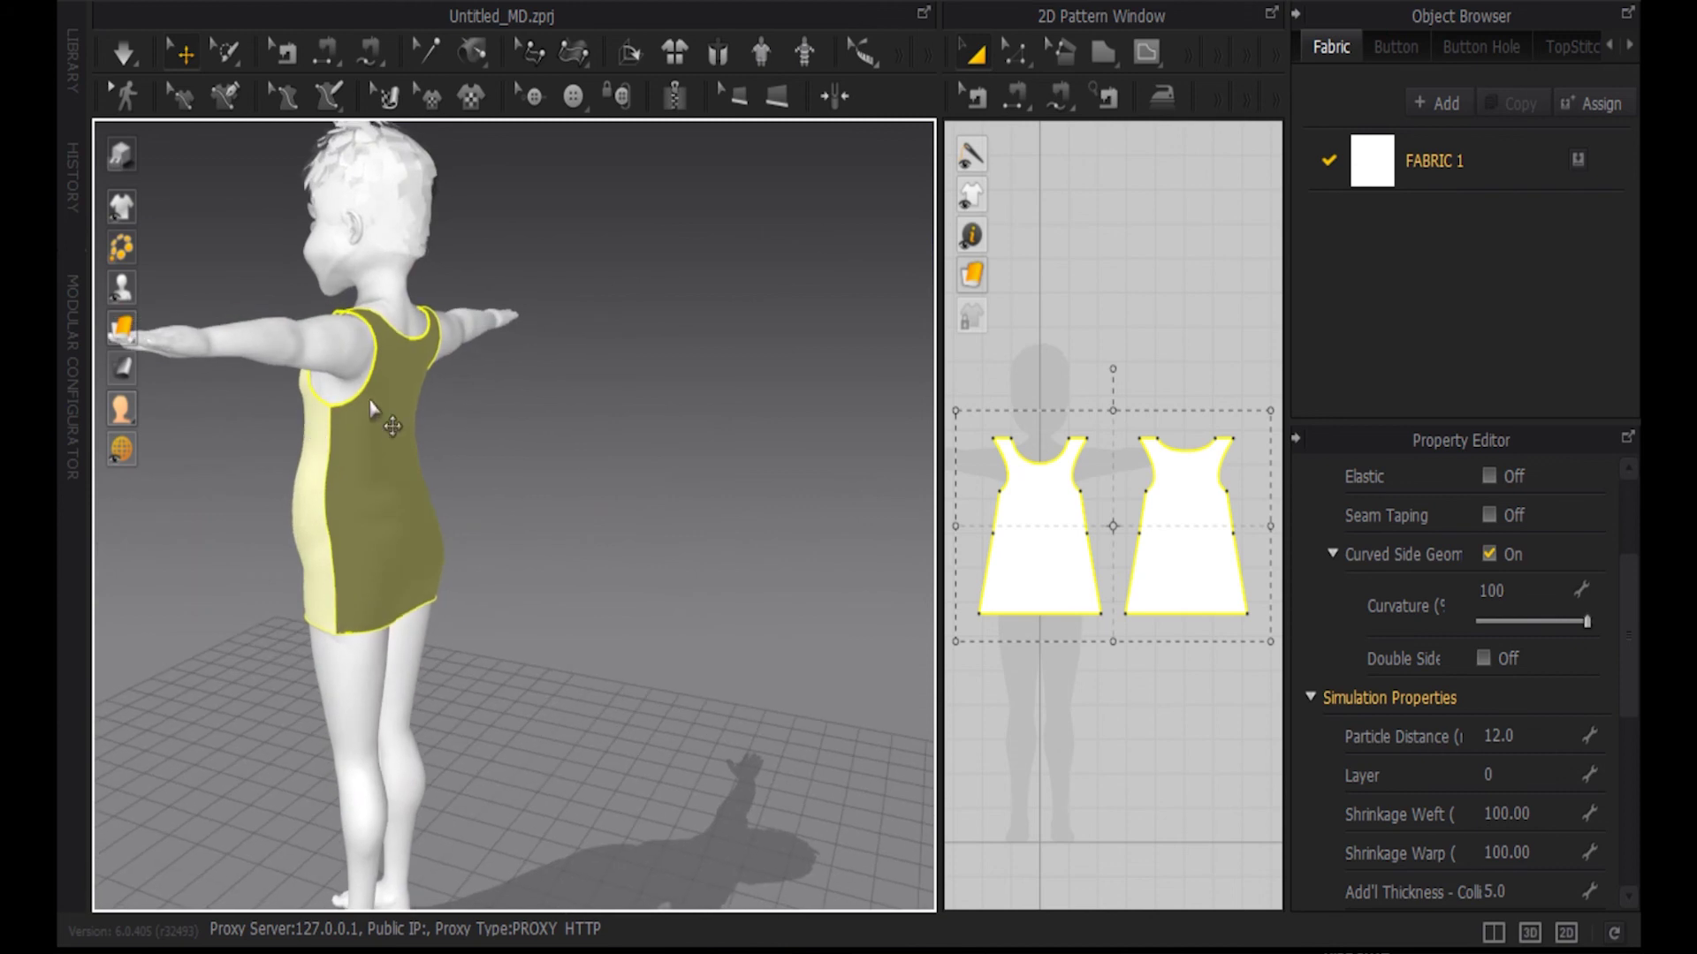
right_drag(598, 528, 376, 516)
scroll(547, 542, up, 3)
scroll(547, 543, down, 5)
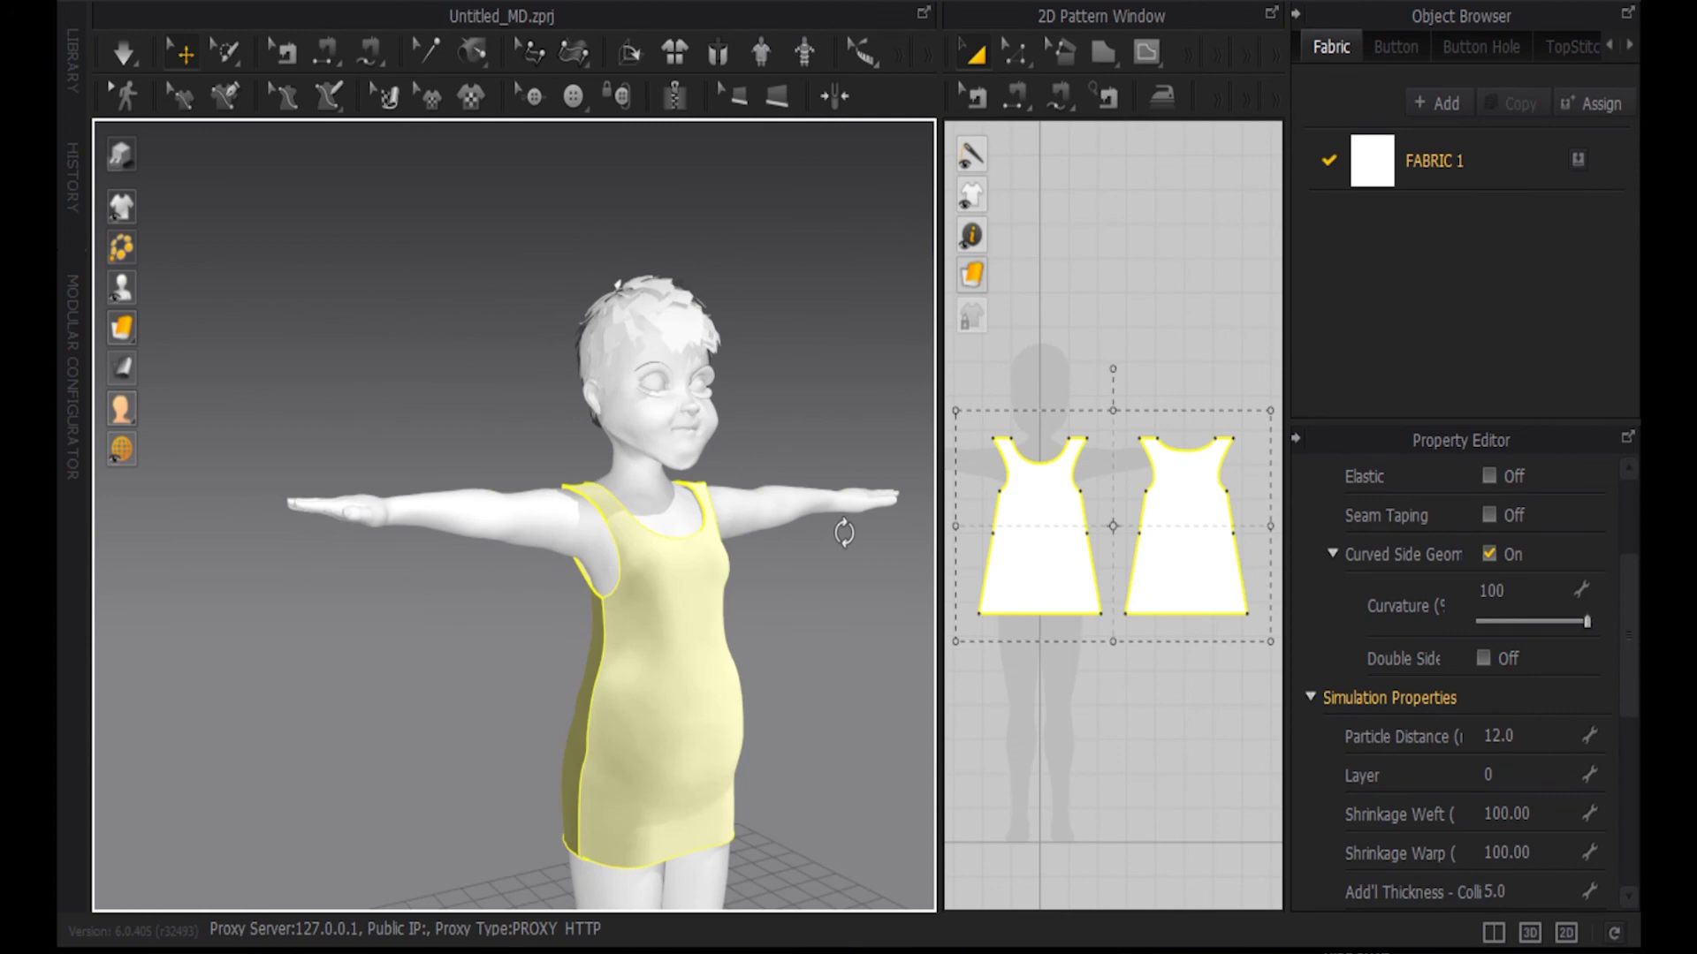